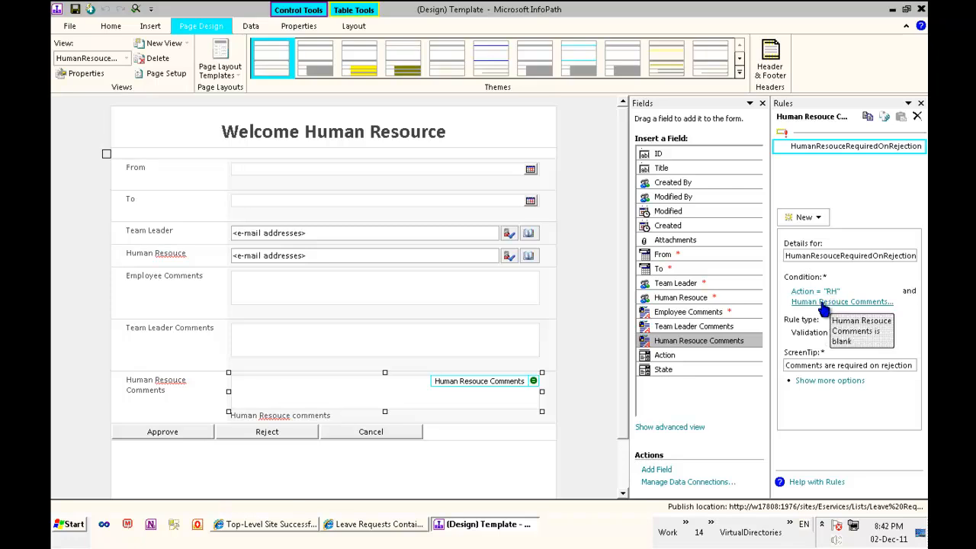
- Switch the form template to TeamLeaderView and check the Team Leader Comments box's rule
left_click(107, 58)
left_click(106, 120)
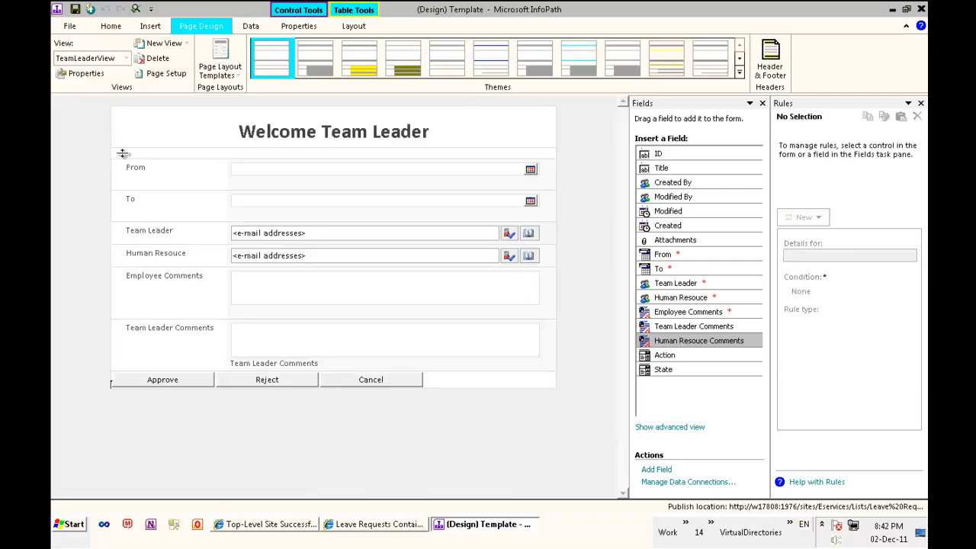
left_click(301, 352)
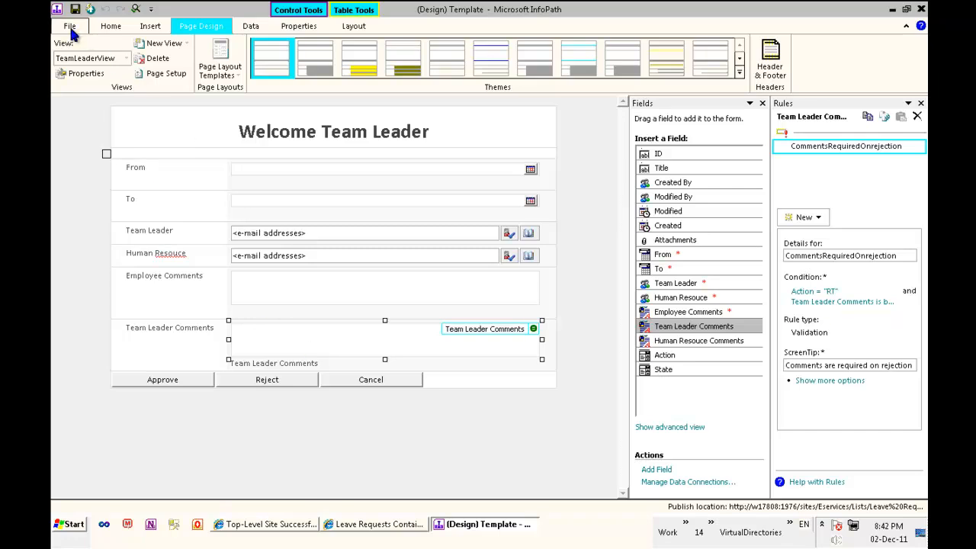
- Minimize InfoPath and the list window, then launch SharePoint Designer 2010 by searching 'sharepoint'
left_click(490, 534)
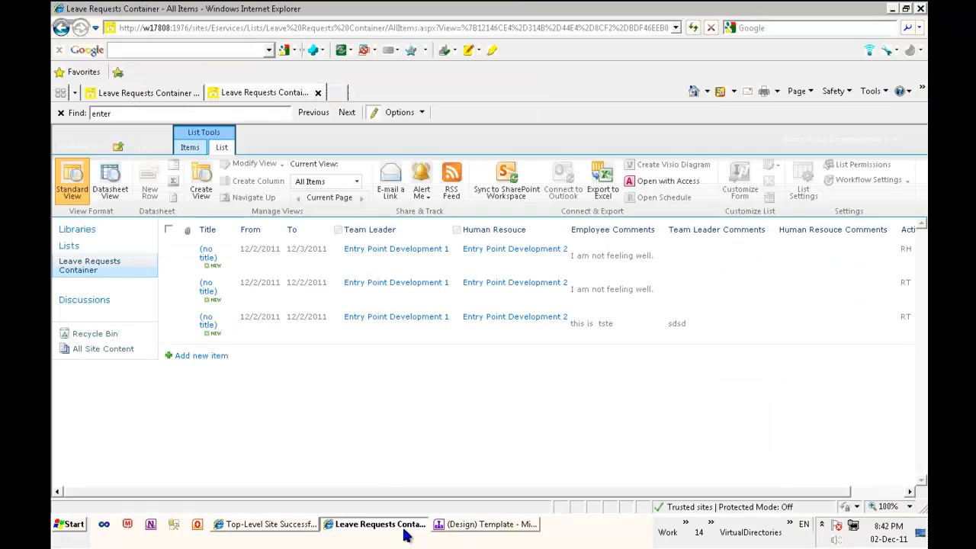
left_click(390, 526)
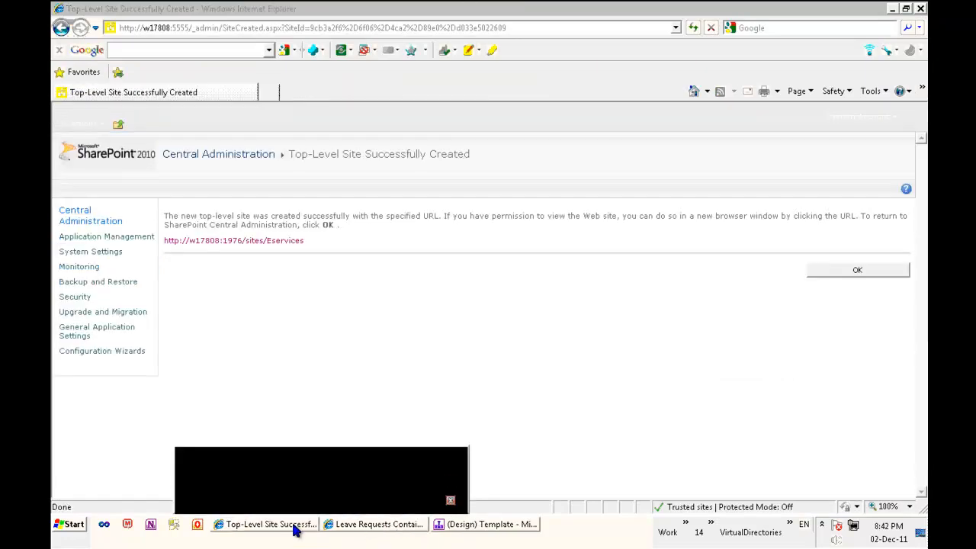
left_click(68, 525)
type("sharepoint")
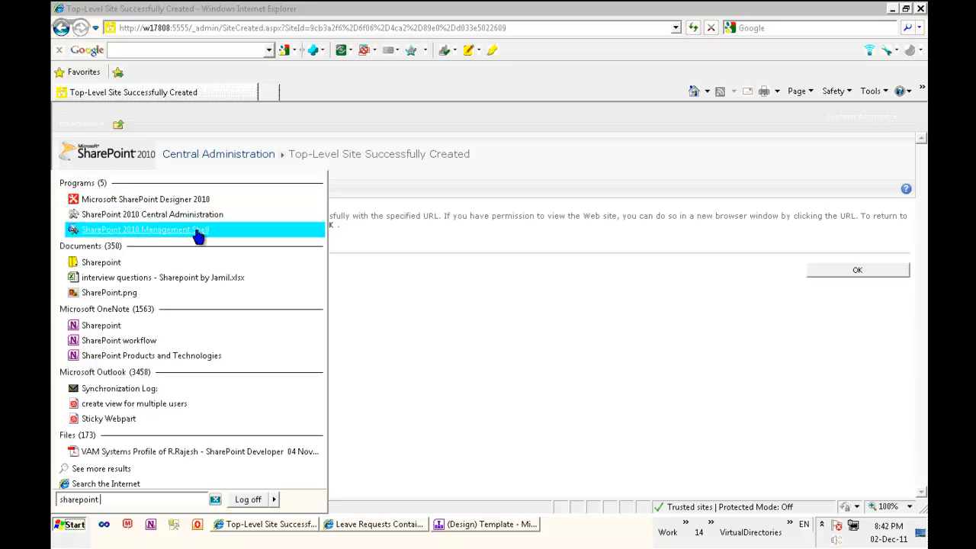
left_click(200, 200)
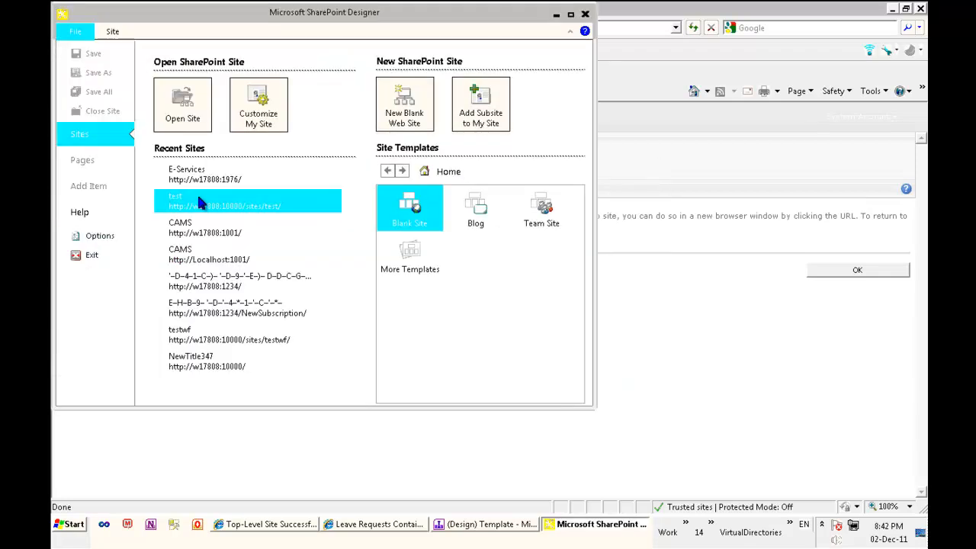
double_click(265, 9)
left_click(183, 106)
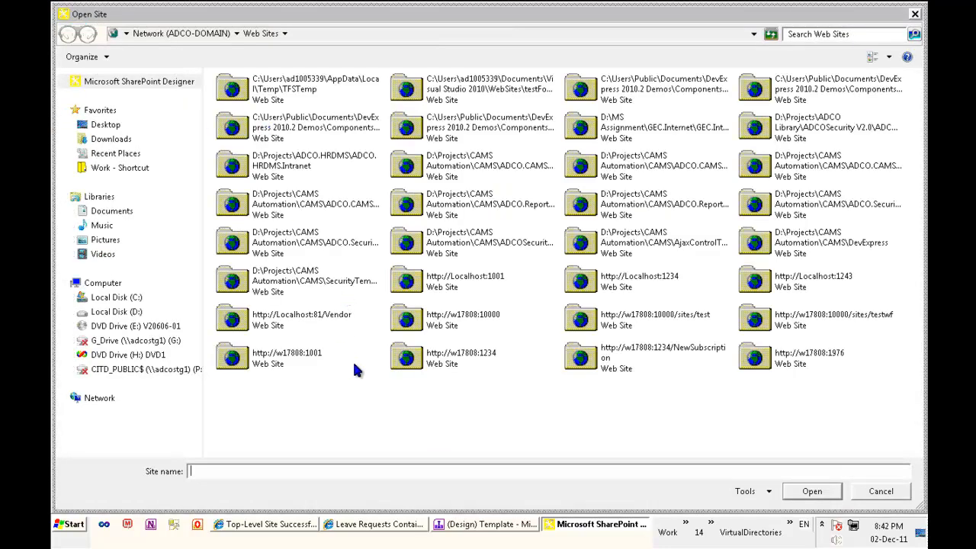
left_click(796, 357)
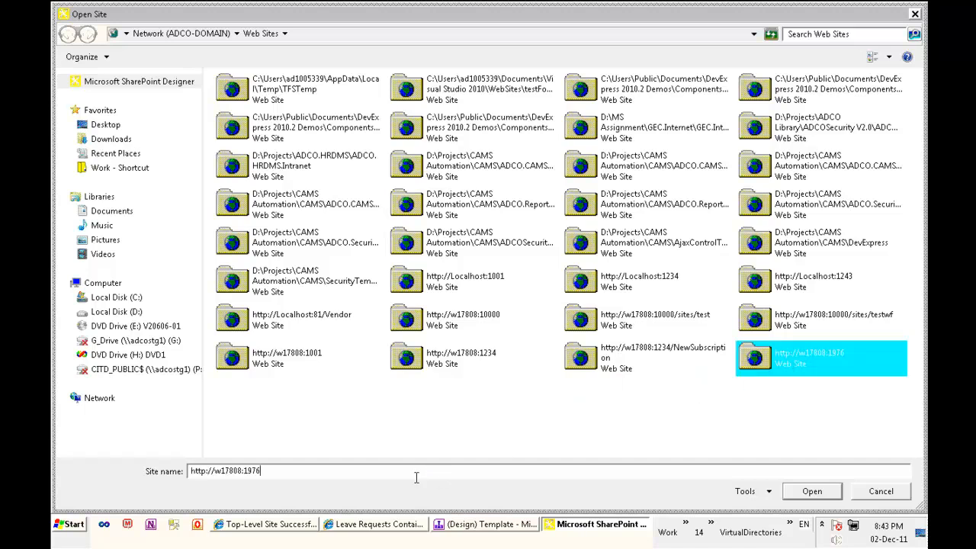
type("/Sites/Eser")
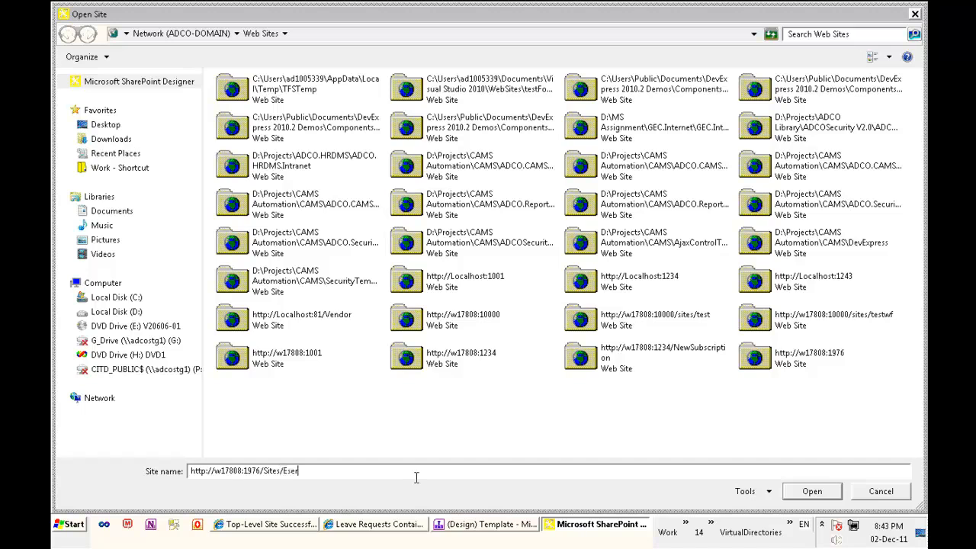
left_click(378, 527)
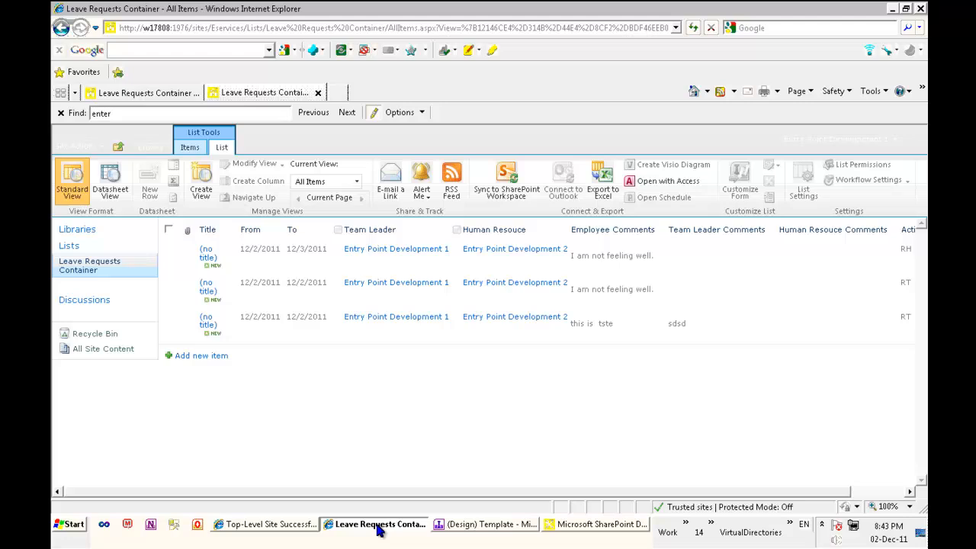
left_click(210, 28)
left_click_drag(150, 28, 116, 27)
left_click(219, 29)
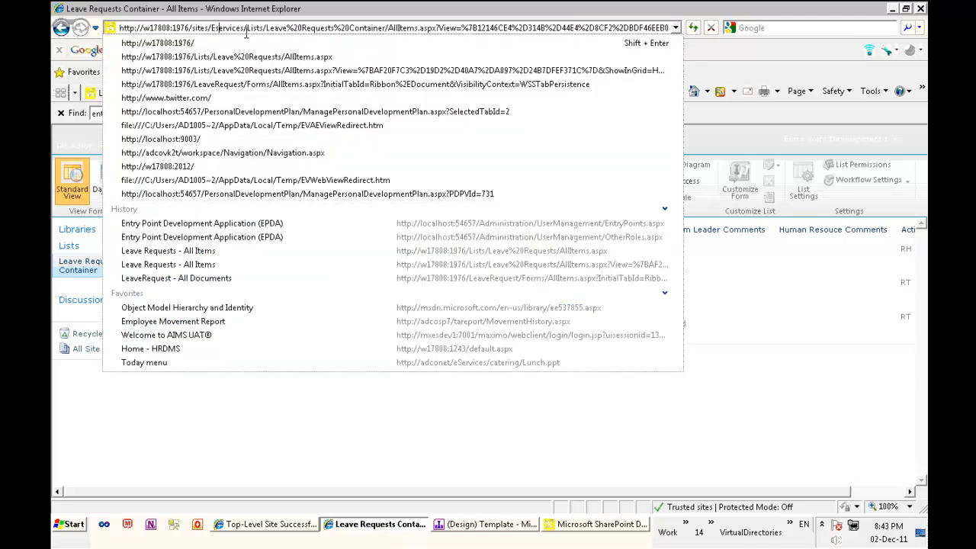
left_click_drag(227, 27, 122, 27)
key("ctrl+c")
key("alt+Tab")
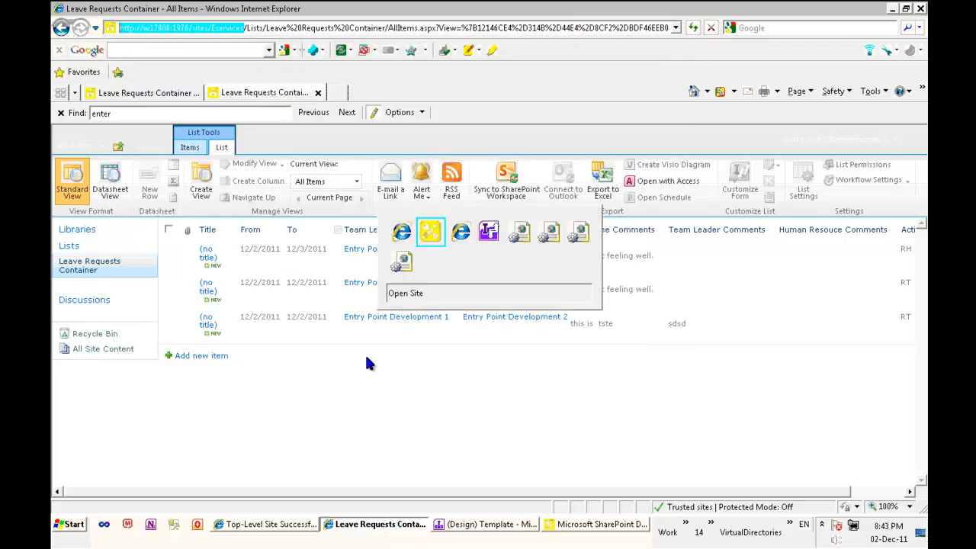
left_click_drag(316, 474, 180, 471)
key("ctrl+v")
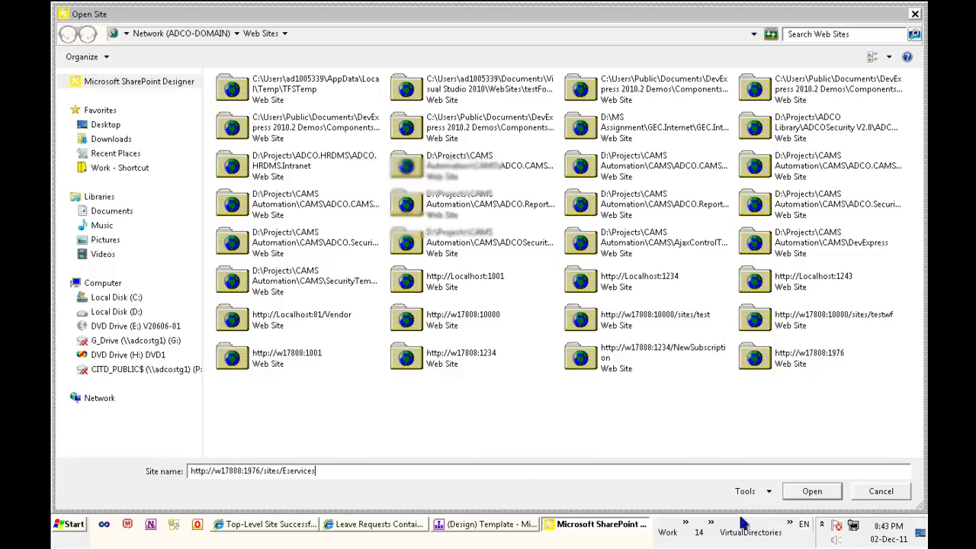
- Open the Eservices site, signing in with another account's user name and password
left_click(812, 491)
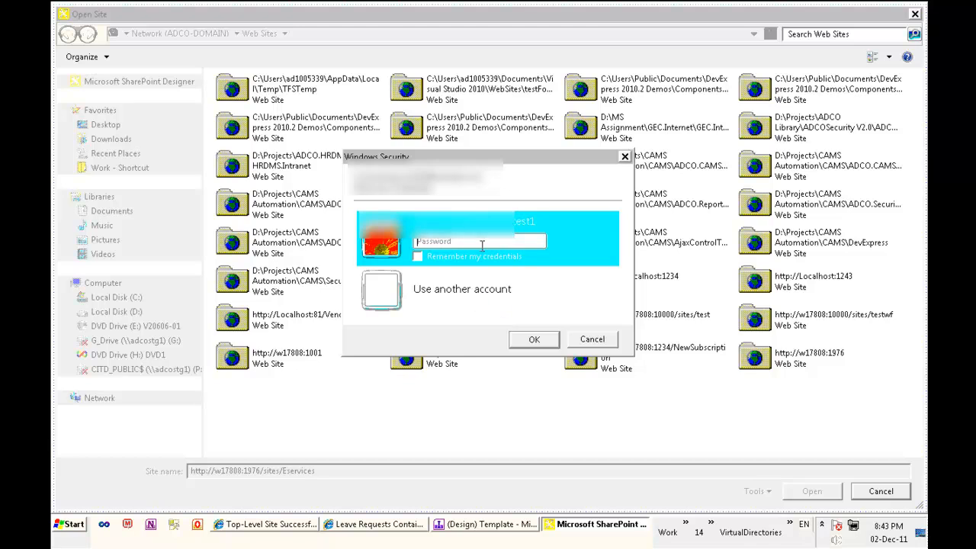
left_click(472, 290)
type("ad1005339")
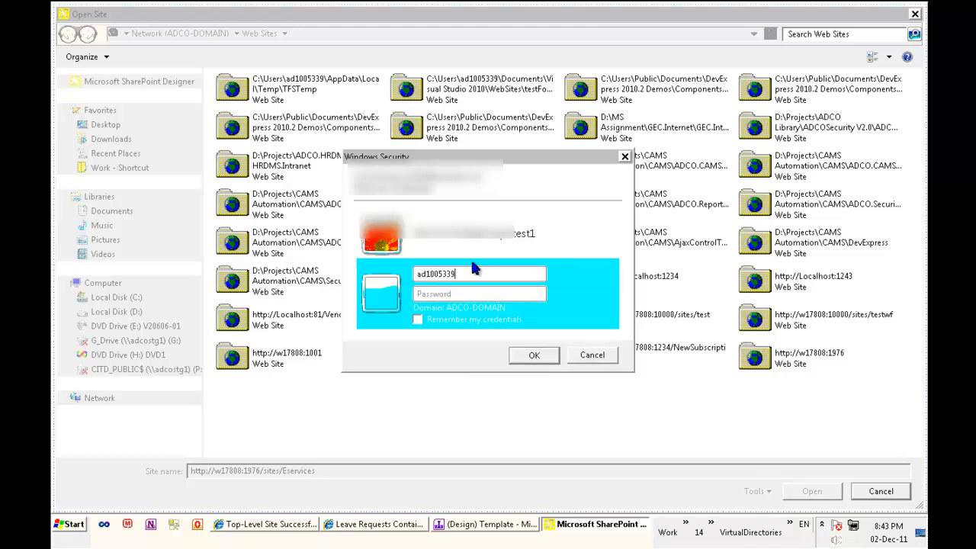
key("Tab")
type("*******")
key("Return")
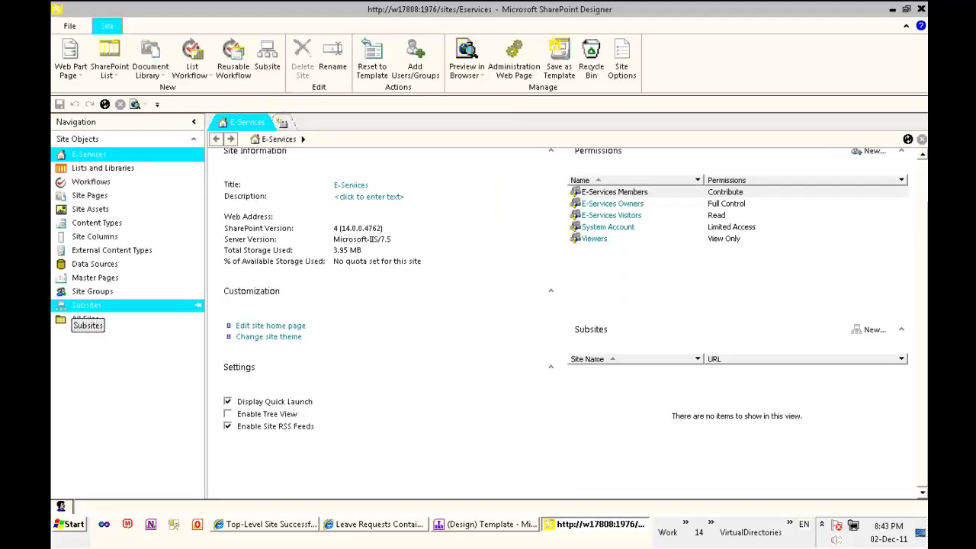
- On the Leave Requests Container list, create a new workflow named Leave Request with a process description
left_click(122, 167)
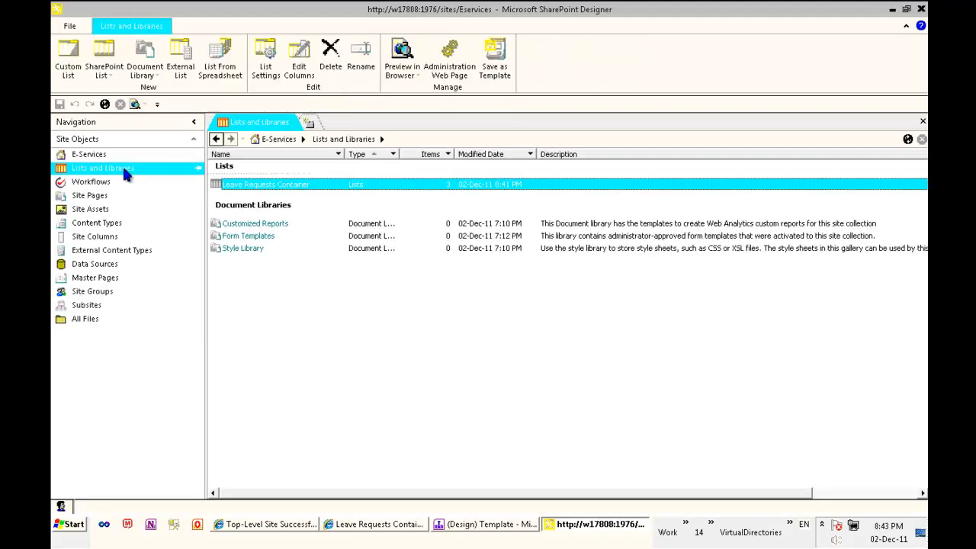
left_click(296, 186)
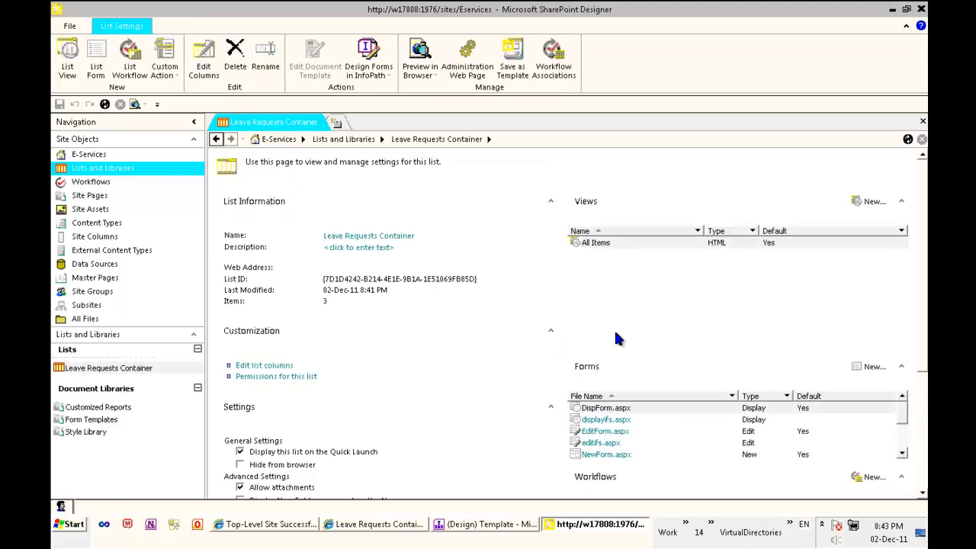
left_click_drag(924, 263, 924, 396)
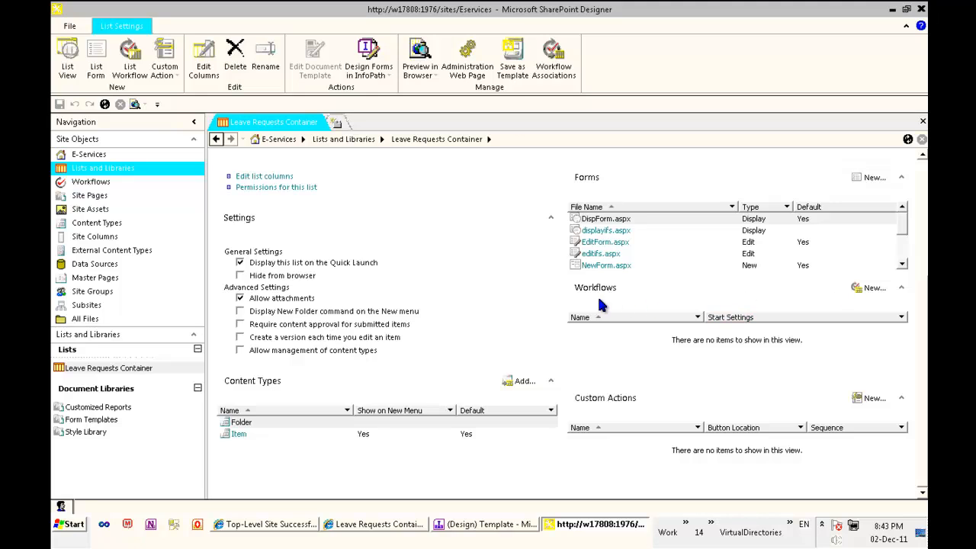
left_click(872, 288)
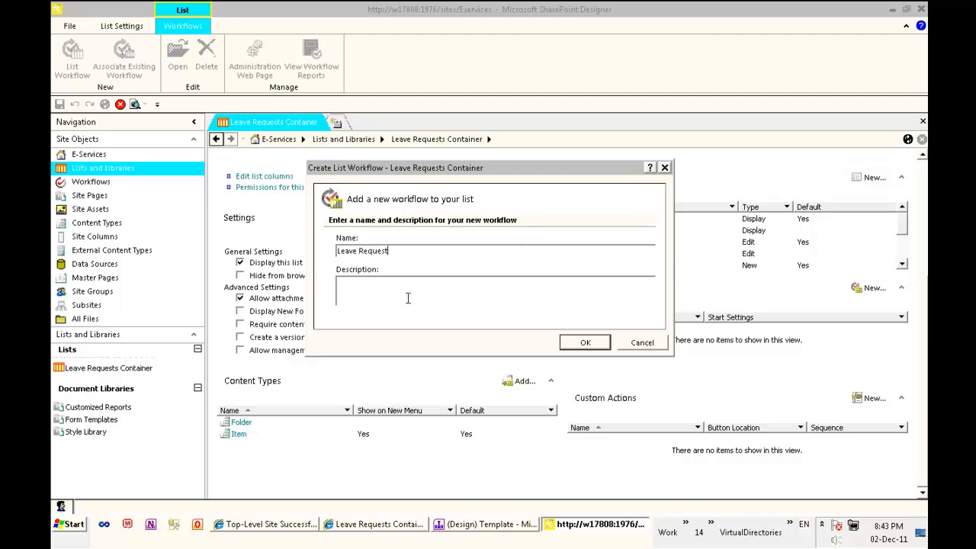
type("will handle the business process of the leave request")
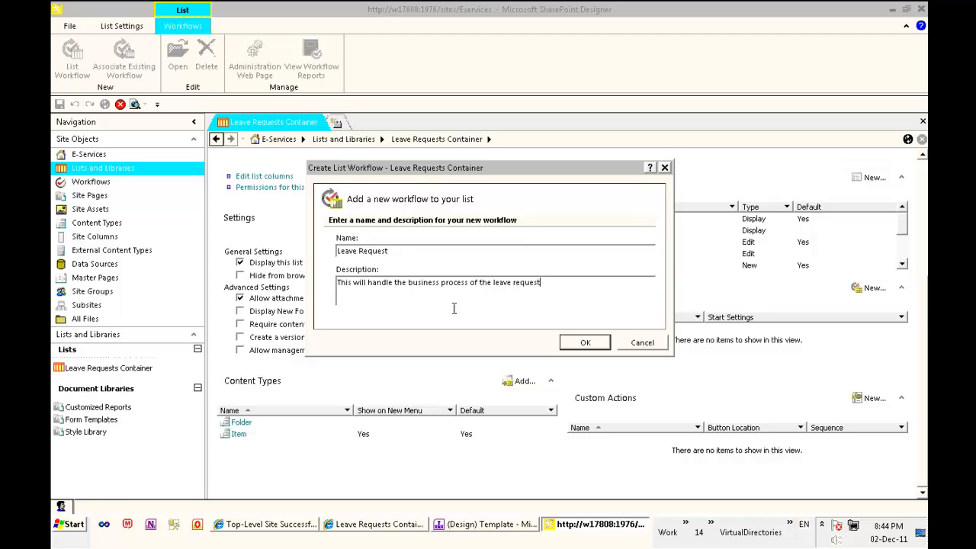
left_click(585, 344)
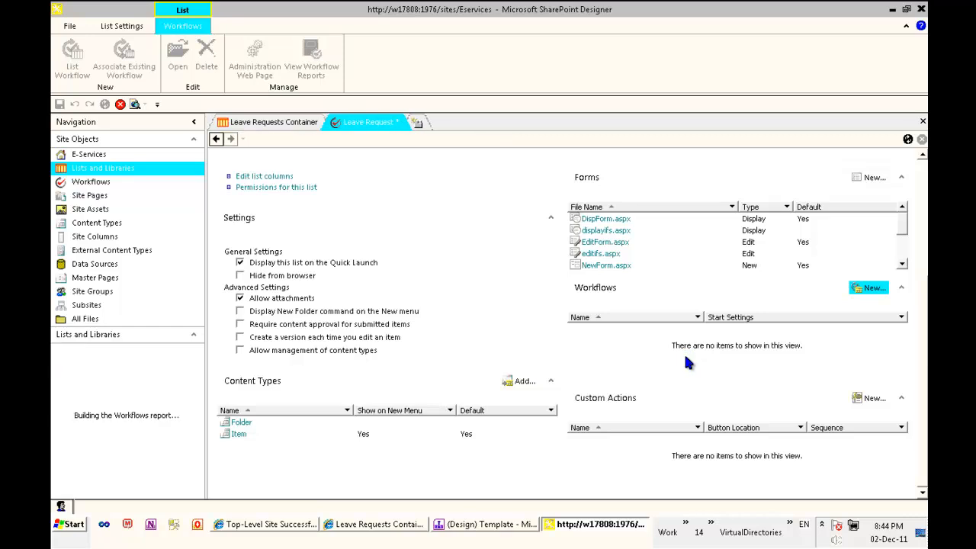
- Place the insertion point below the empty Step 1 in the Leave Request workflow
left_click(273, 225)
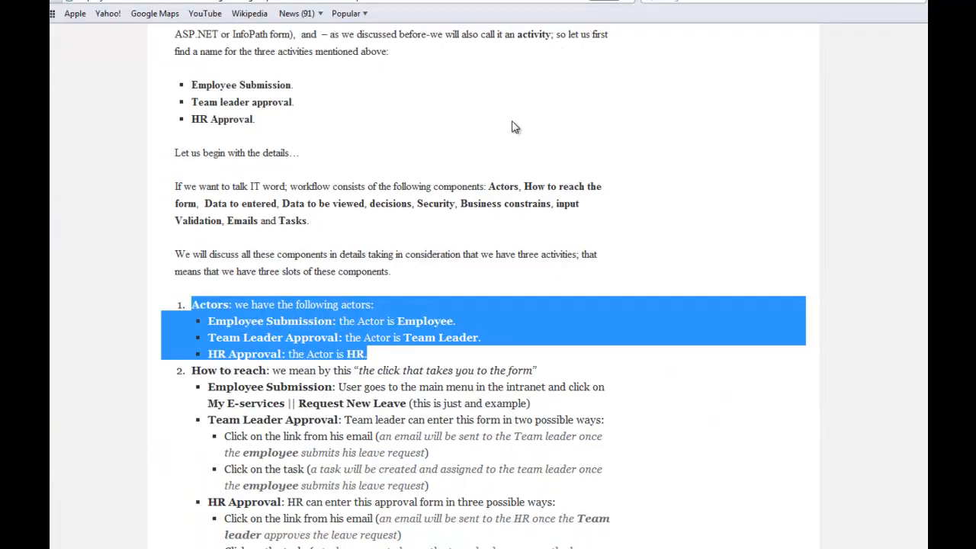
- Scroll the article up to the Leave Request swimlane diagram with Employee, Team Leader and HR lanes
scroll(543, 276, "down", 10)
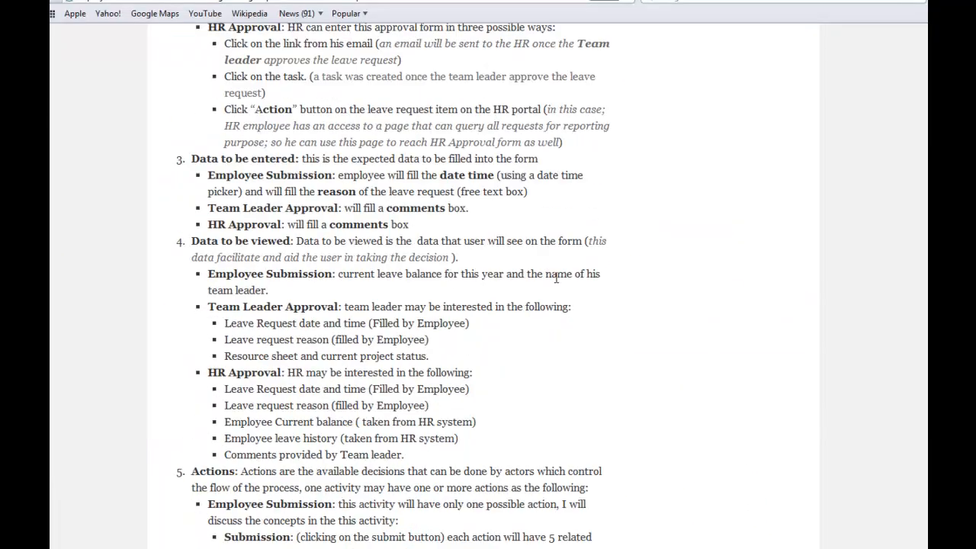
left_click(716, 294)
scroll(716, 295, "up", 13)
scroll(716, 297, "up", 10)
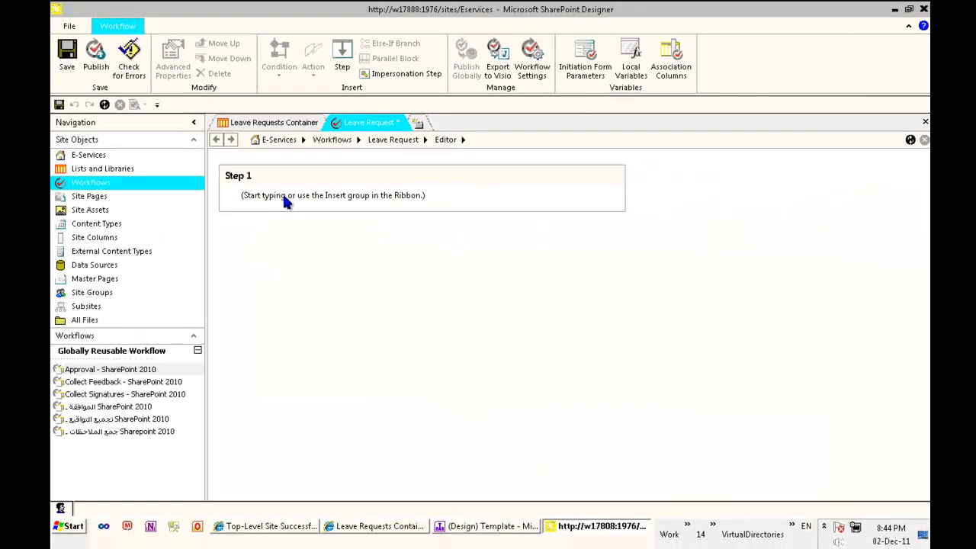
- Rename Step 1 to Employee Submition
left_click(248, 180)
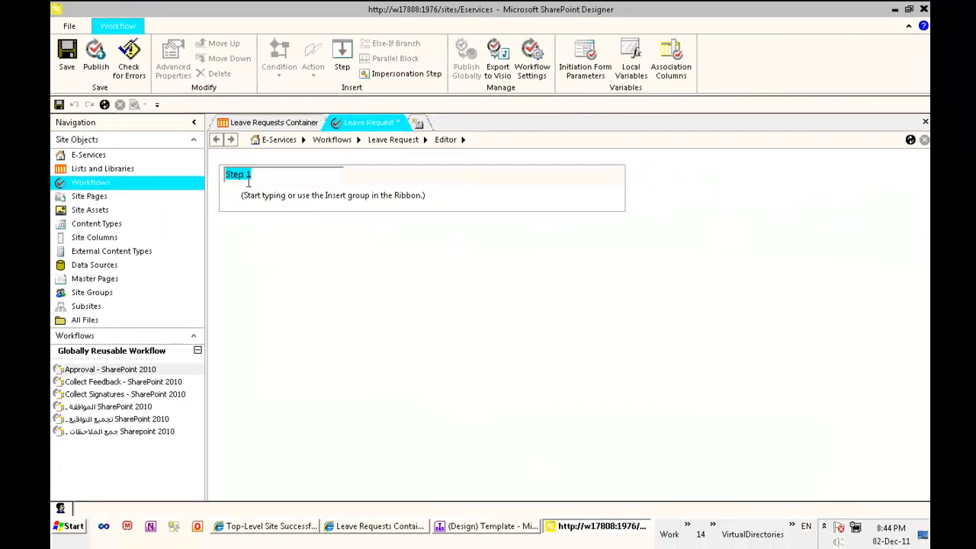
type("Employee Submition")
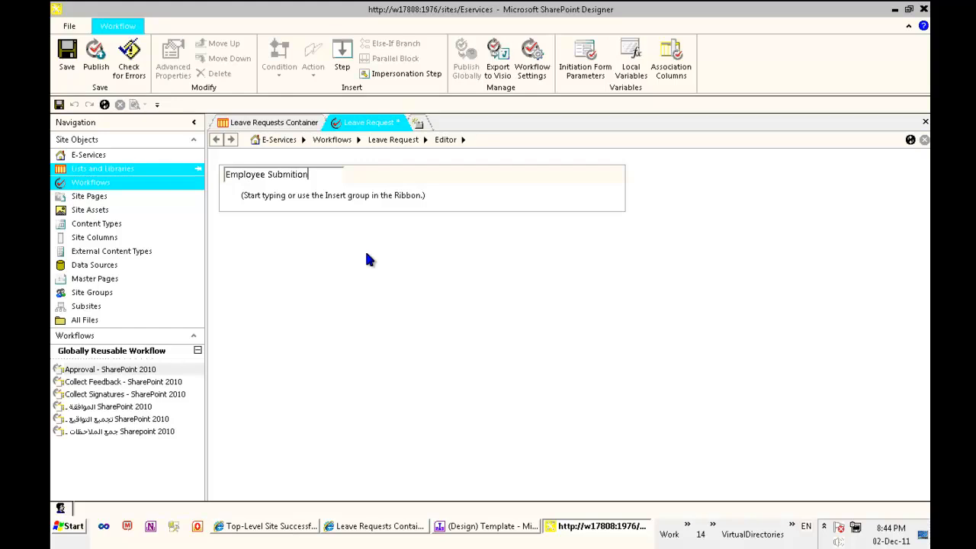
left_click(302, 225)
- Add a second workflow step titled Team Leave Approval
right_click(304, 228)
left_click(312, 239)
left_click(247, 227)
type("Team Leave")
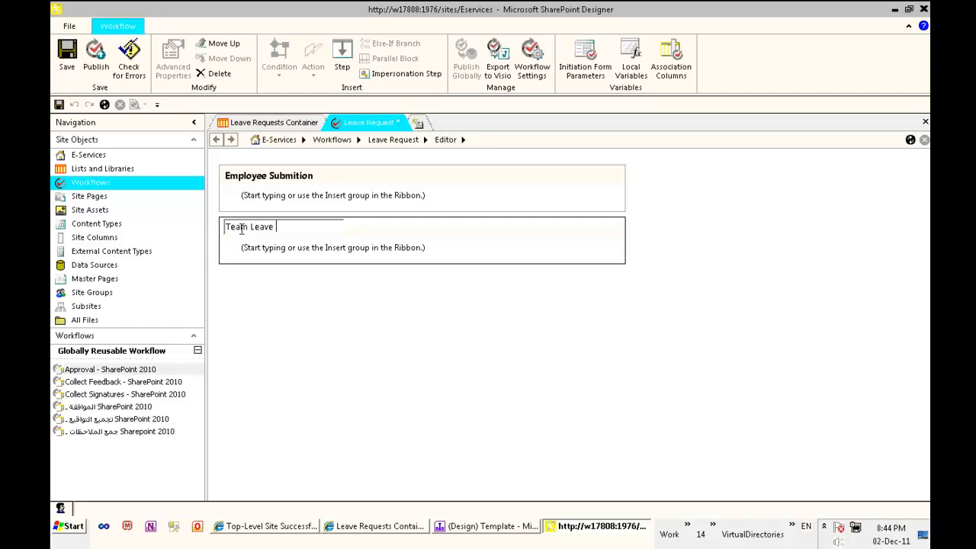
type(" Approval")
left_click(244, 238)
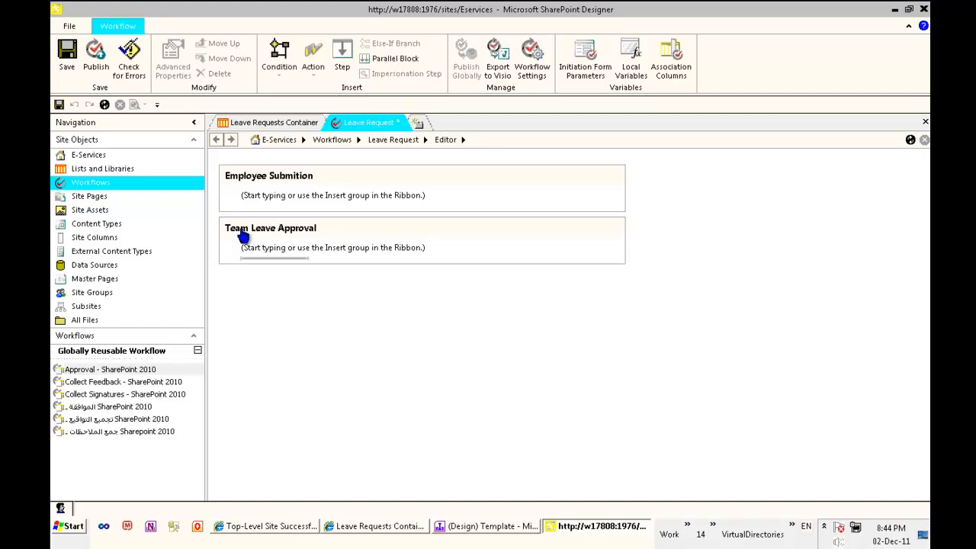
- Add a third workflow step titled Human Resouce Approval
right_click(254, 305)
left_click(296, 317)
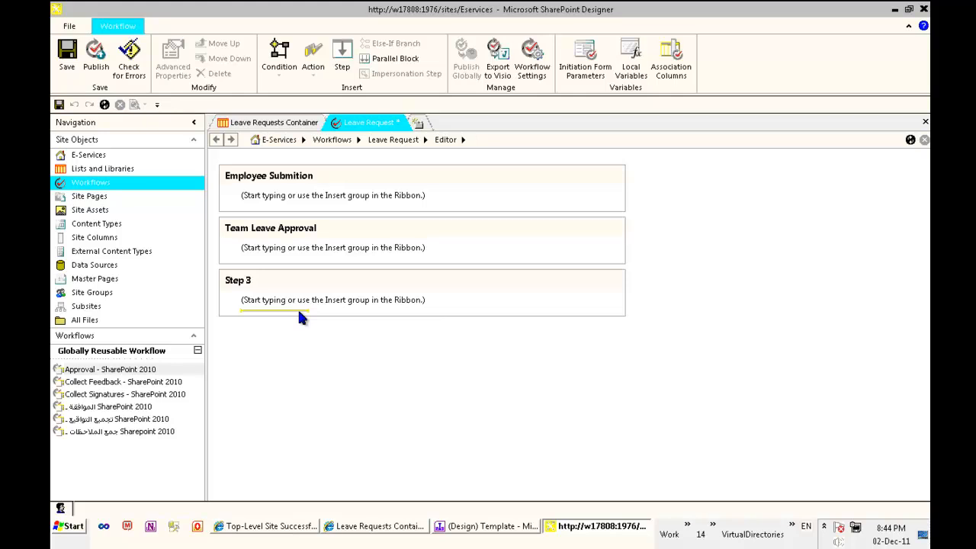
left_click(252, 280)
type("Human Resouce Approval")
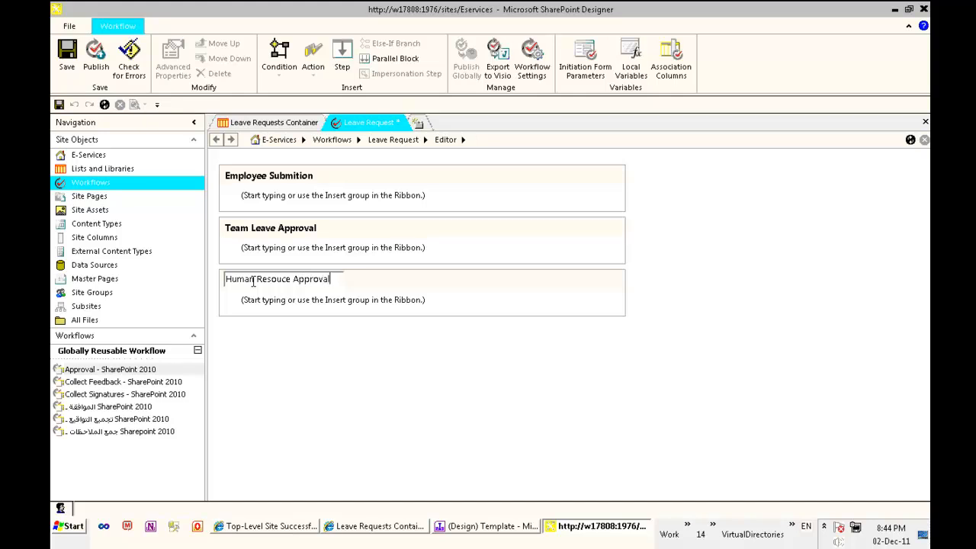
key("Return")
left_click(321, 405)
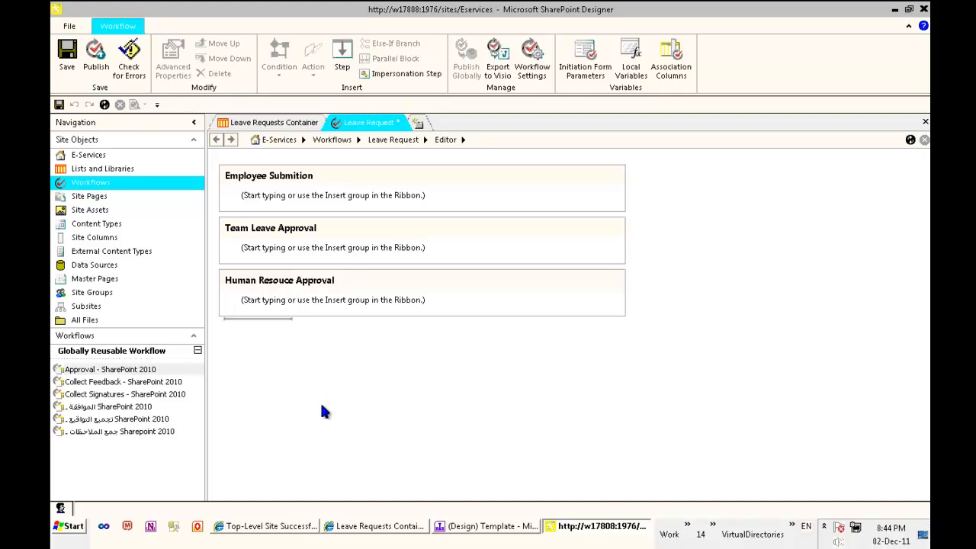
left_click(288, 197)
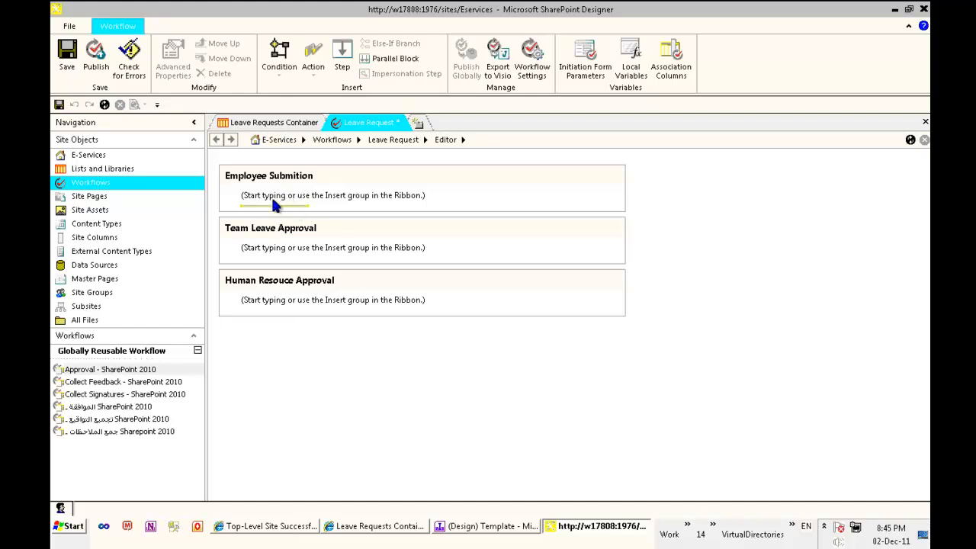
- In Employee Submition, add the condition If Current Item:Action equals SE
left_click(280, 67)
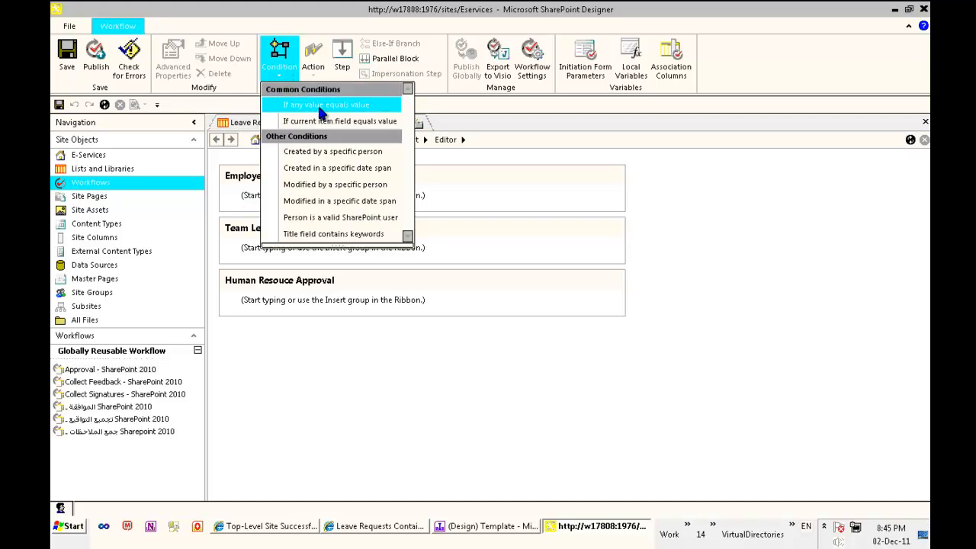
left_click(358, 120)
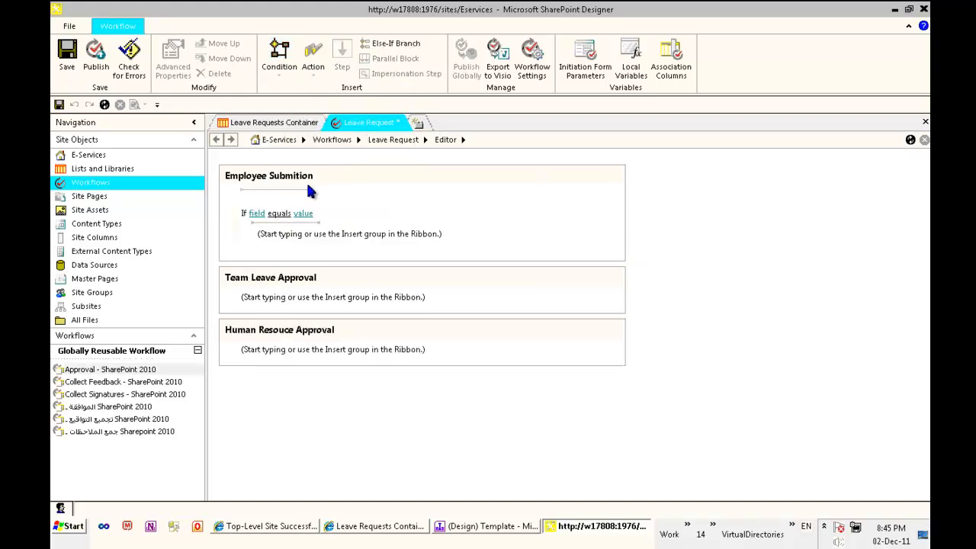
left_click(259, 215)
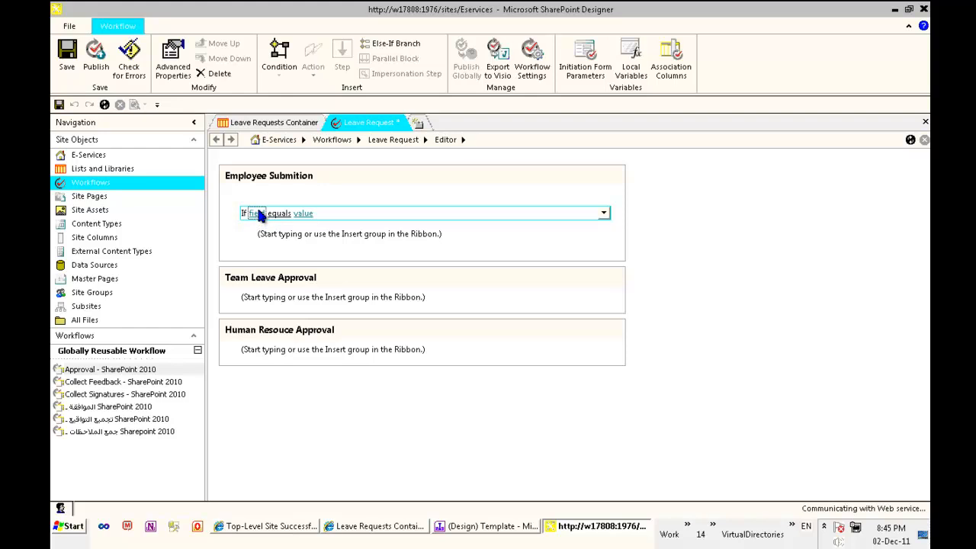
key("Up")
key("Return")
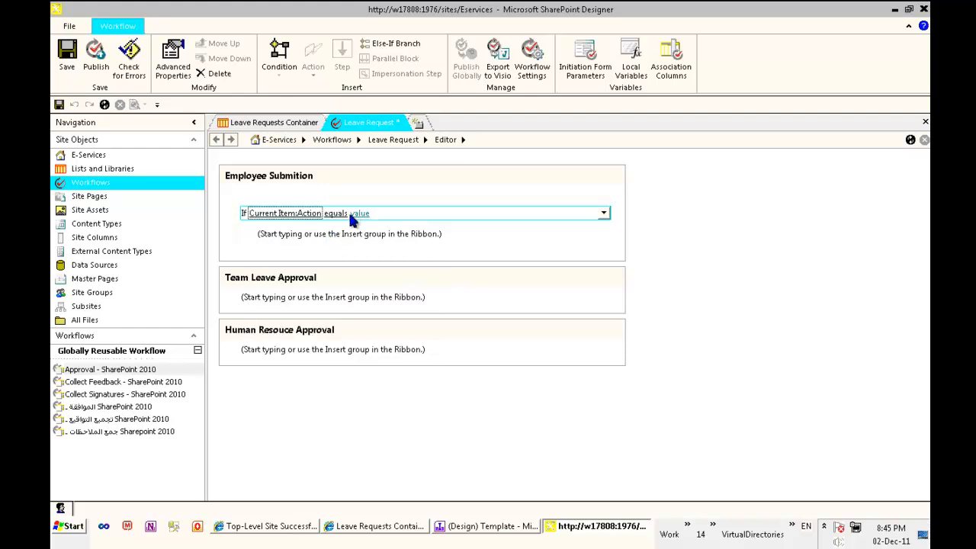
left_click(358, 214)
left_click(364, 229)
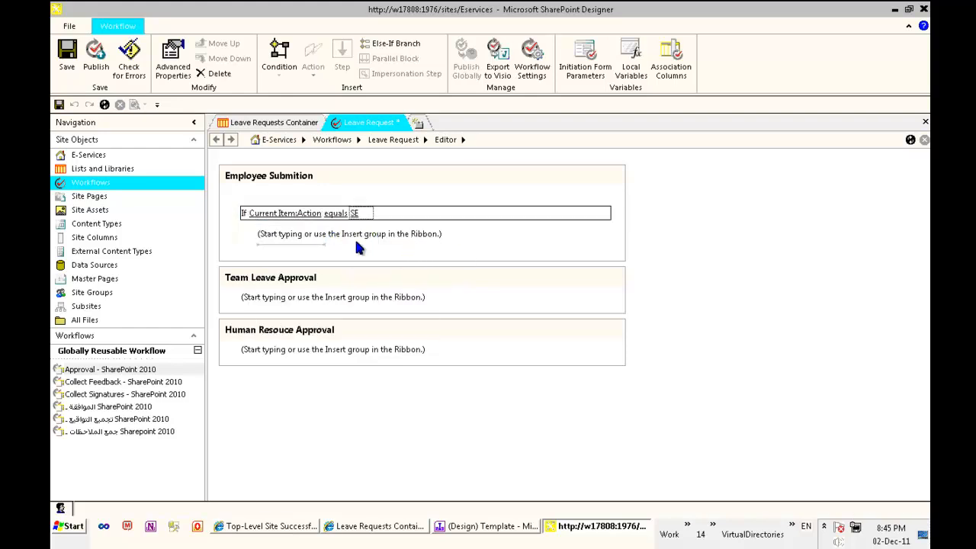
left_click(293, 242)
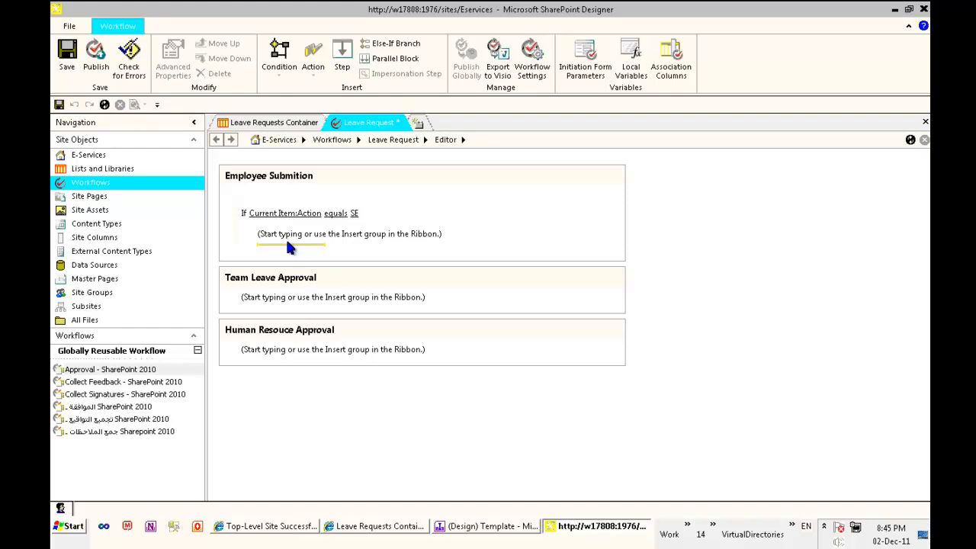
- Under that condition, add a Set Field action setting State to WT
left_click(314, 67)
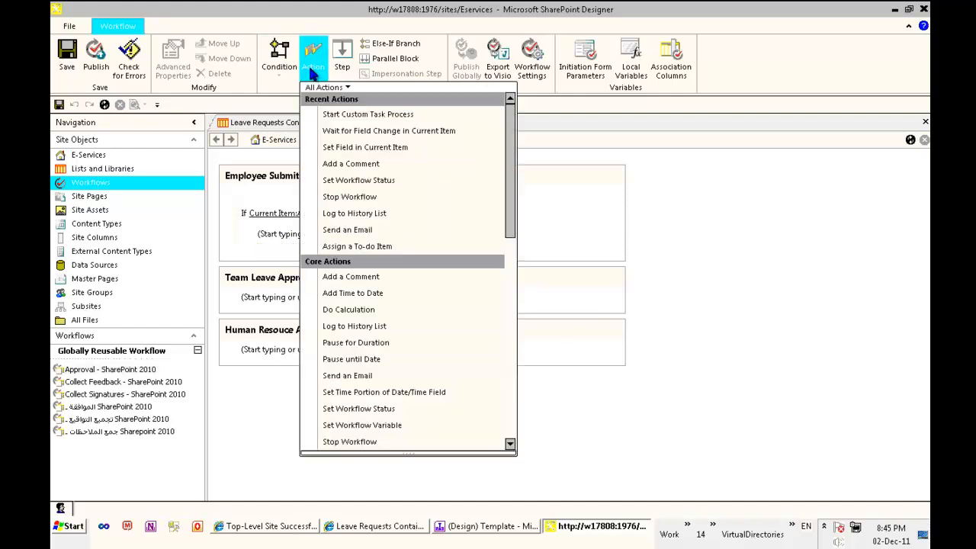
left_click(389, 148)
left_click(279, 239)
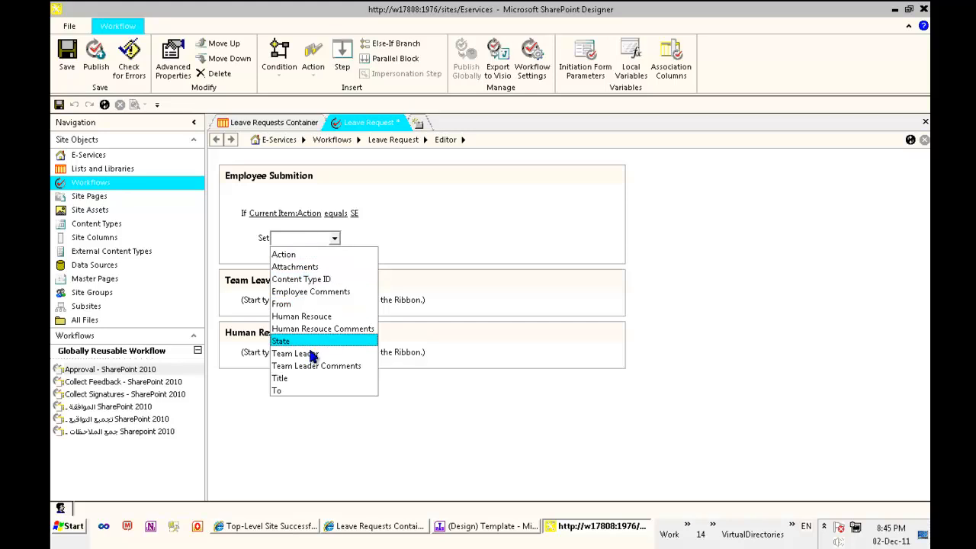
left_click(313, 340)
left_click(311, 239)
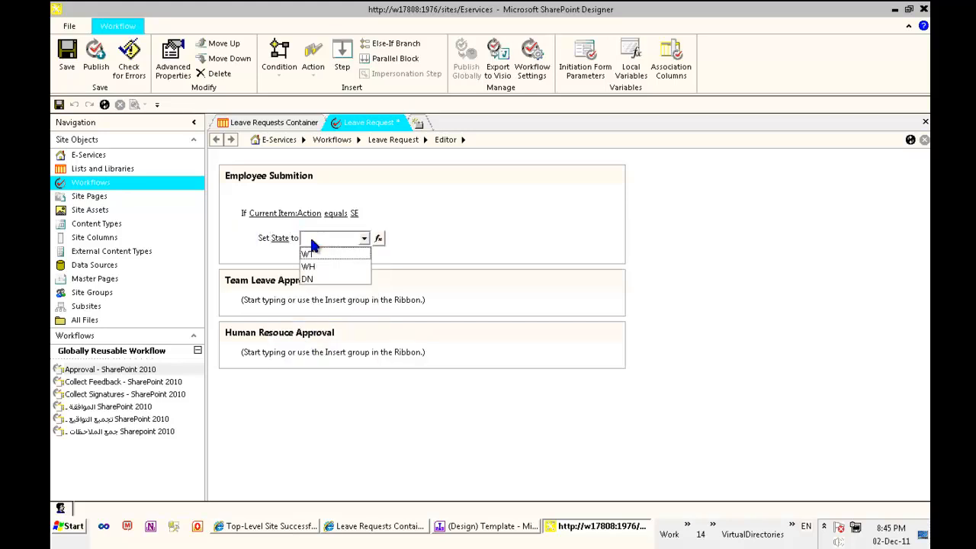
left_click(333, 257)
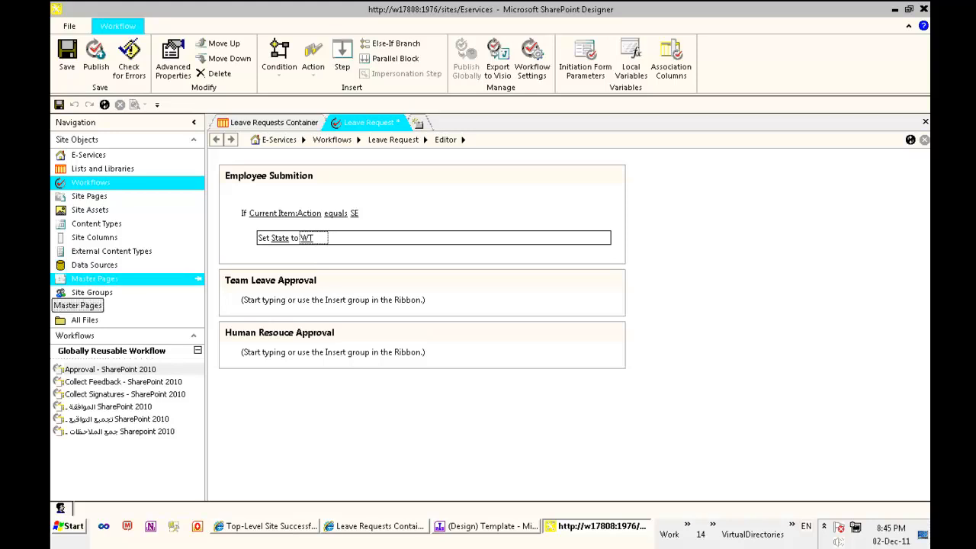
left_click(269, 249)
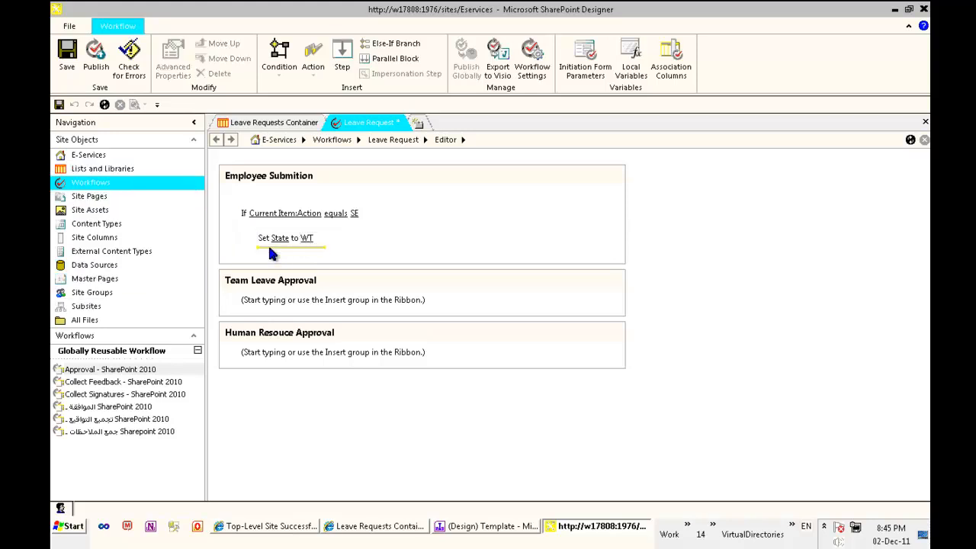
- Add a Wait for Field Change so Employee Submition pauses until Action is not equal to SE
left_click(313, 58)
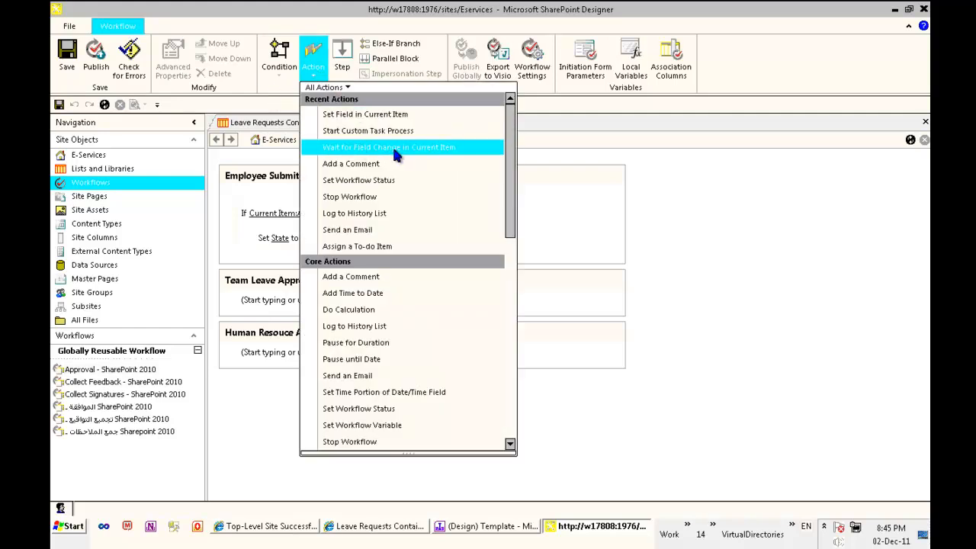
left_click(712, 218)
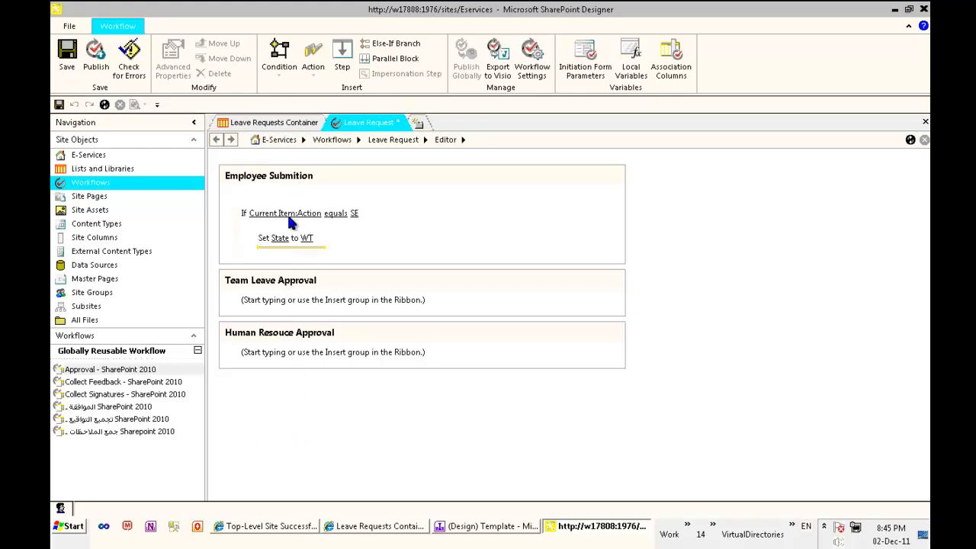
left_click(314, 69)
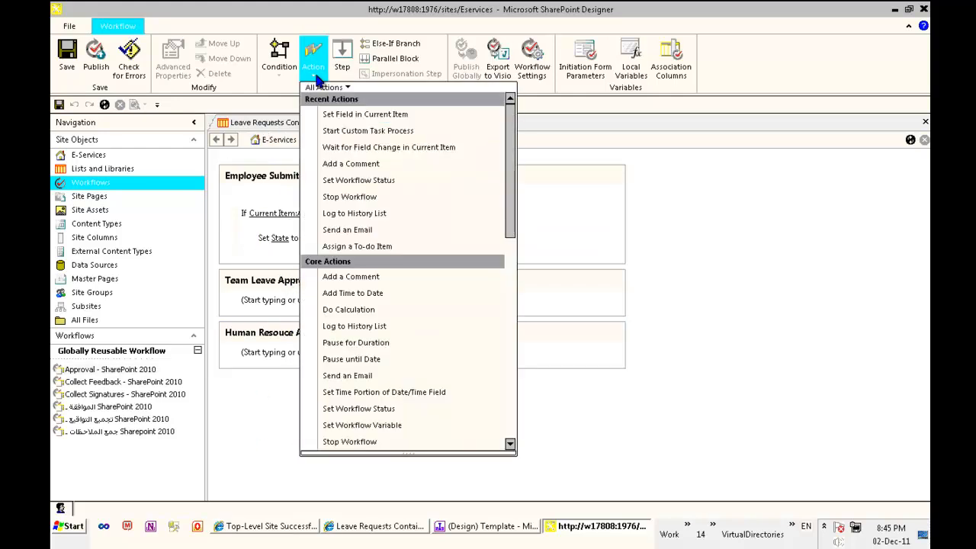
left_click(392, 149)
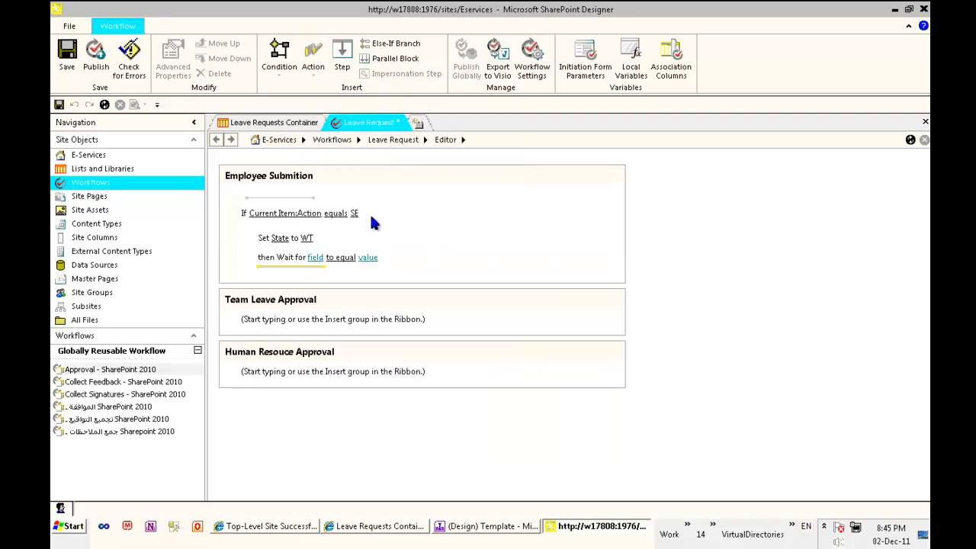
left_click(315, 258)
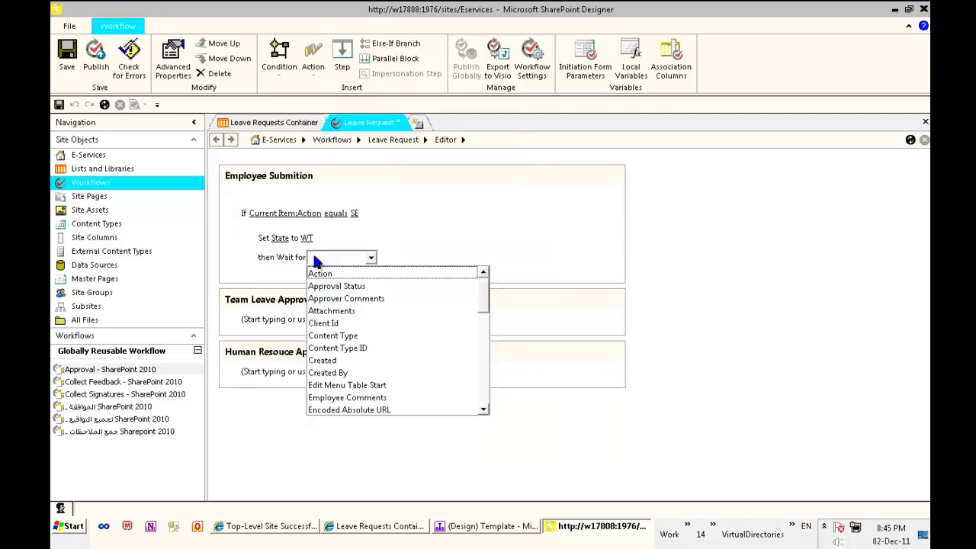
left_click(320, 273)
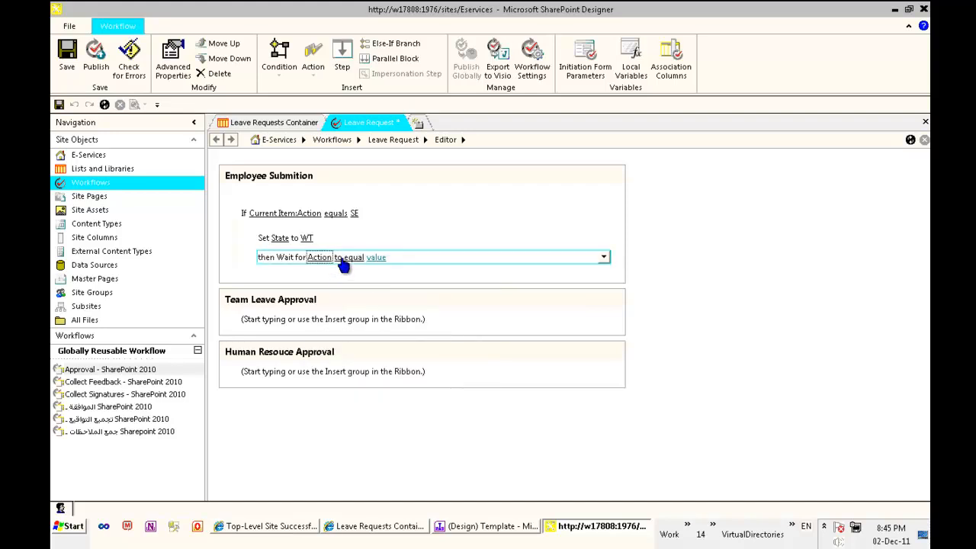
left_click(341, 260)
left_click(373, 285)
left_click(387, 257)
left_click(405, 272)
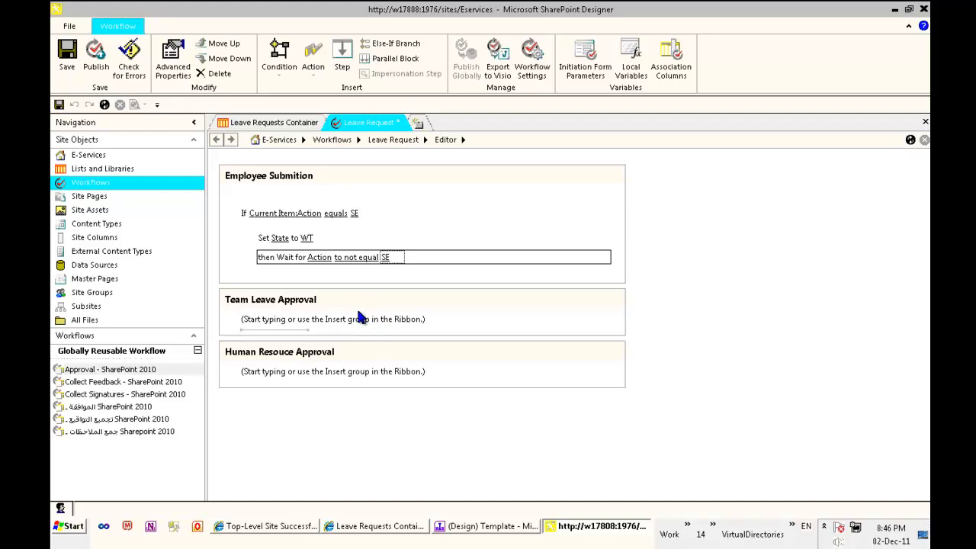
left_click(479, 528)
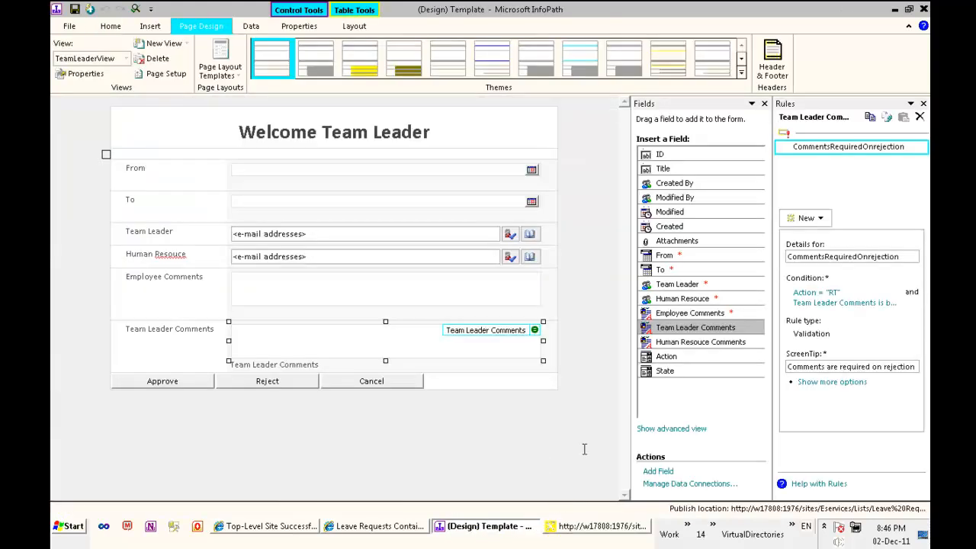
left_click(188, 385)
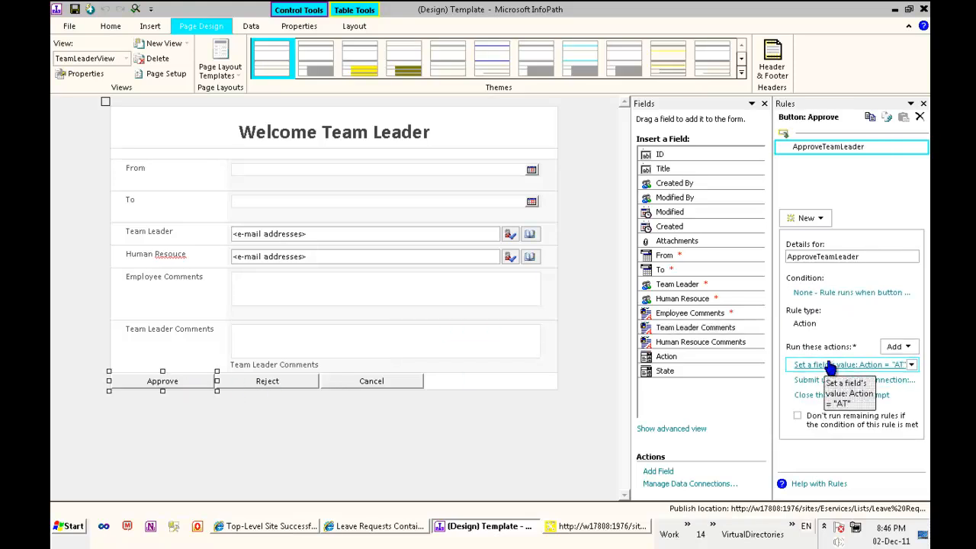
left_click(895, 9)
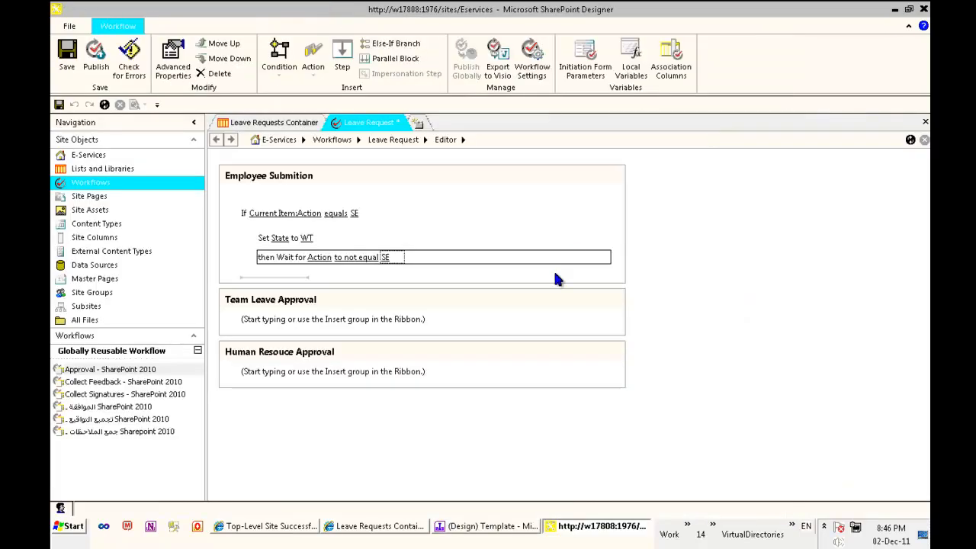
- In Team Leave Approval, add a condition checking whether Current Item Action equals AT
left_click(260, 321)
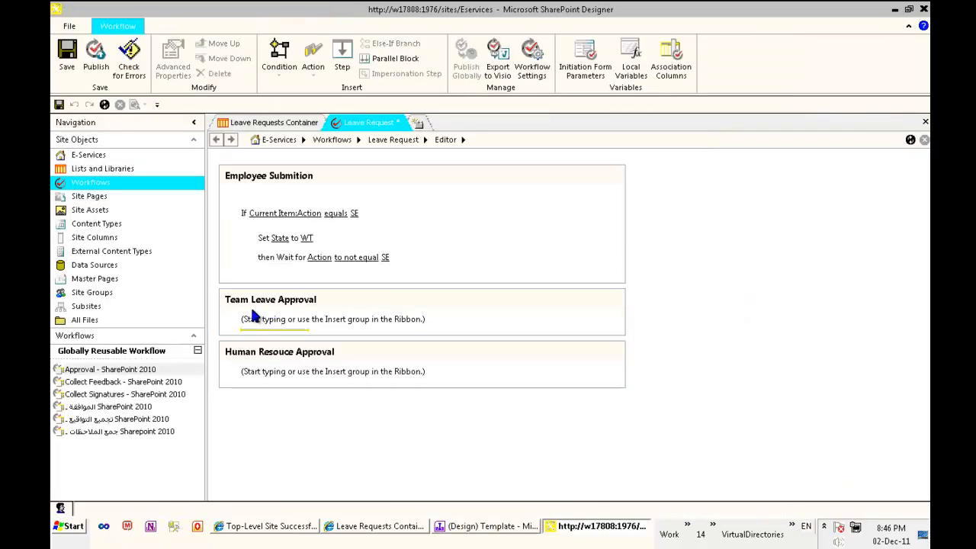
left_click(351, 259)
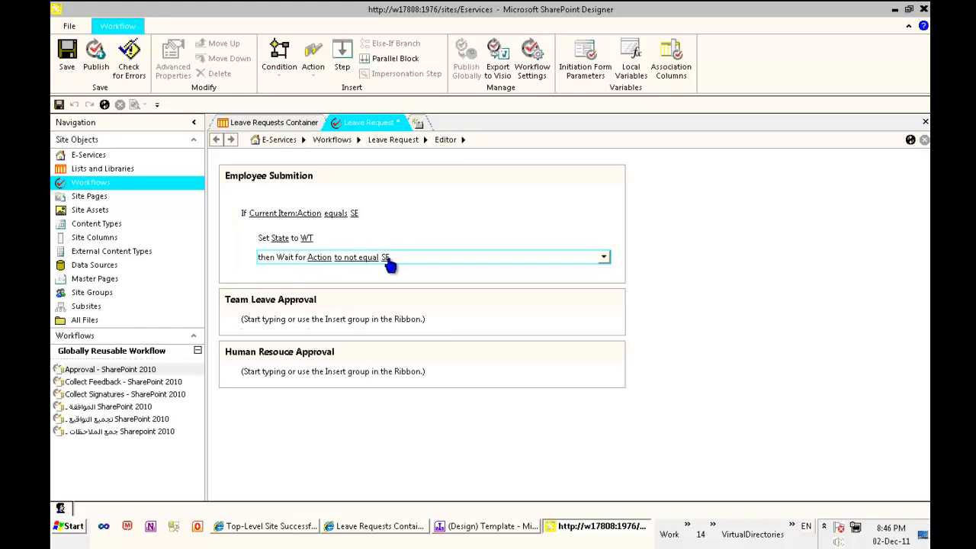
left_click(298, 312)
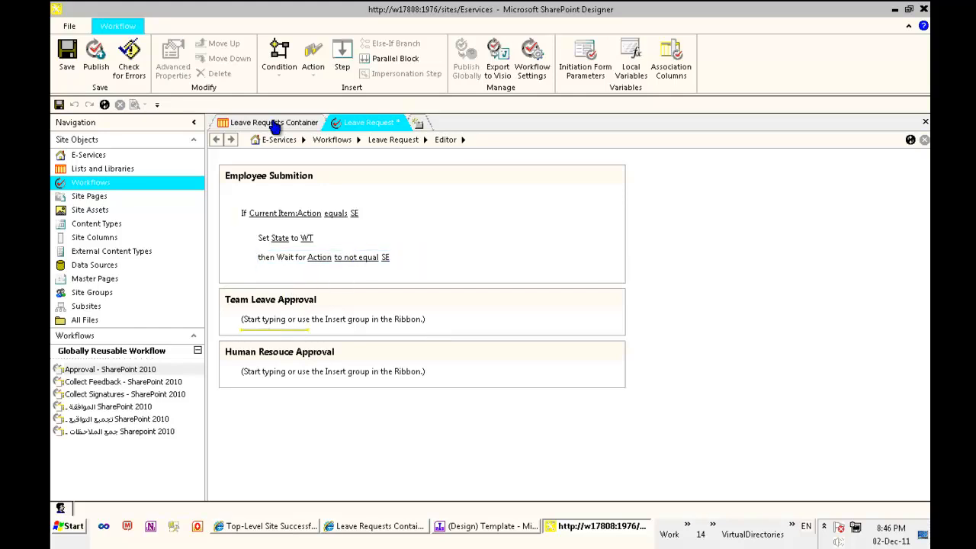
left_click(279, 57)
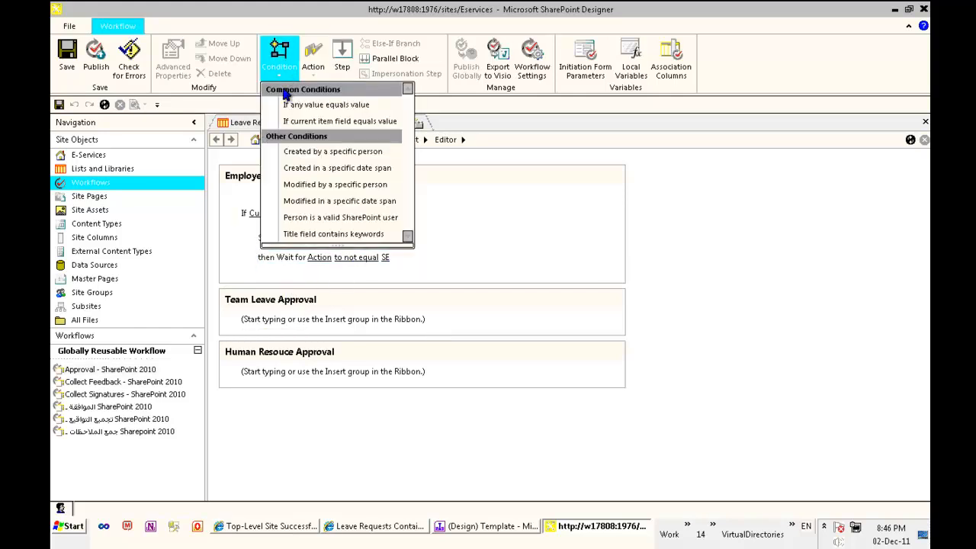
left_click(320, 124)
left_click(257, 336)
left_click(262, 355)
left_click(359, 337)
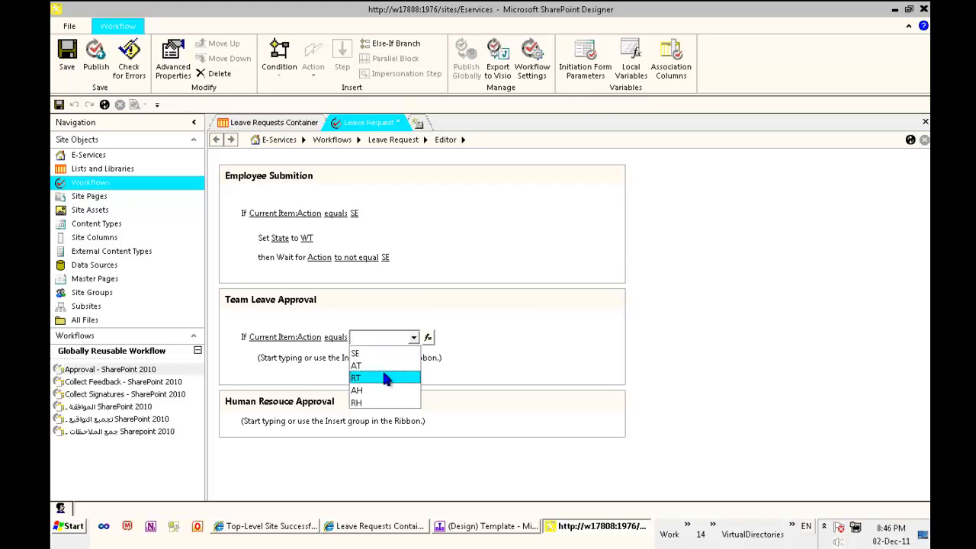
left_click(362, 366)
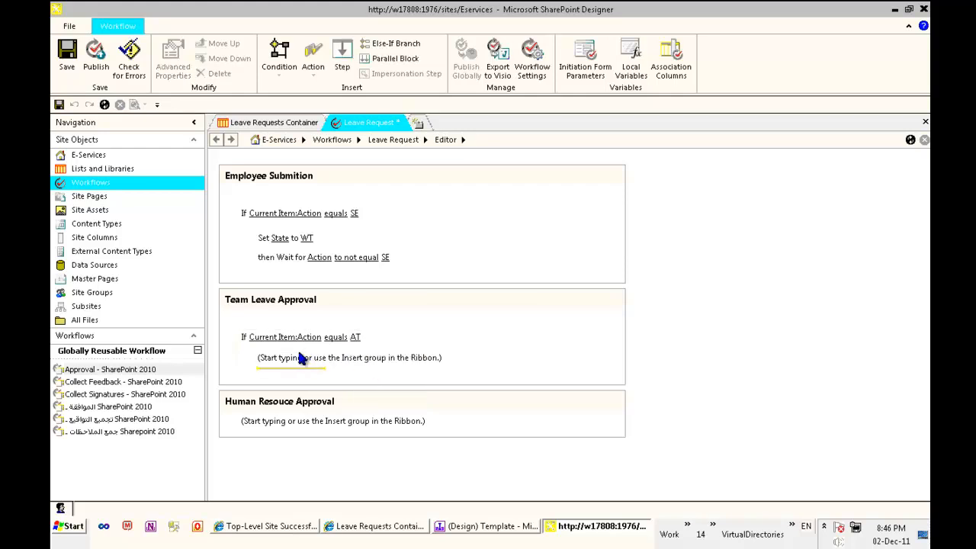
- Inside the AT condition, set the State field to WH
left_click(315, 64)
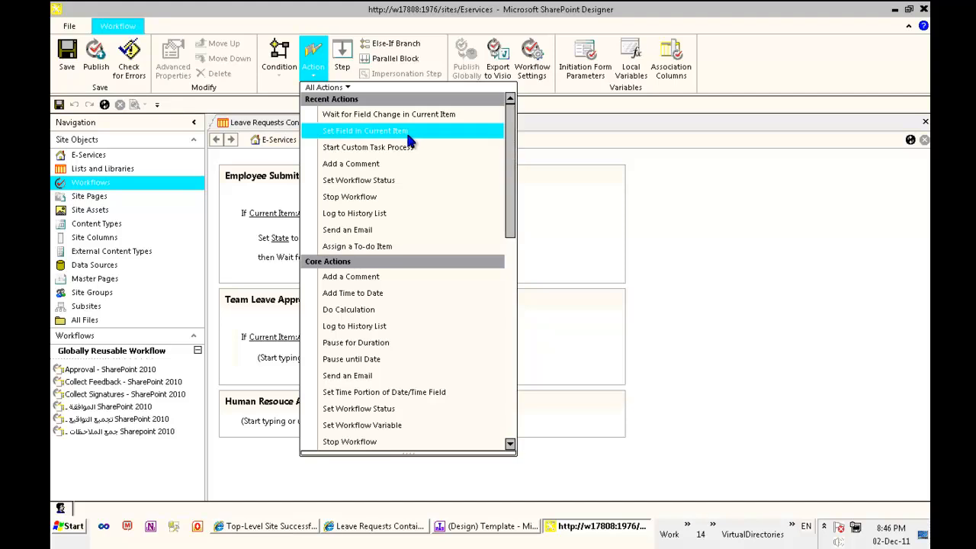
left_click(450, 131)
left_click(278, 360)
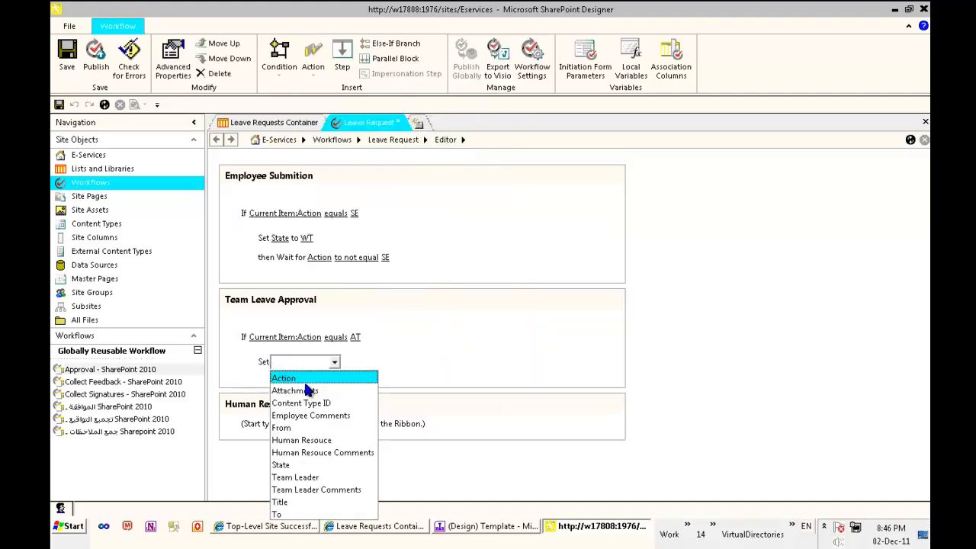
left_click(320, 464)
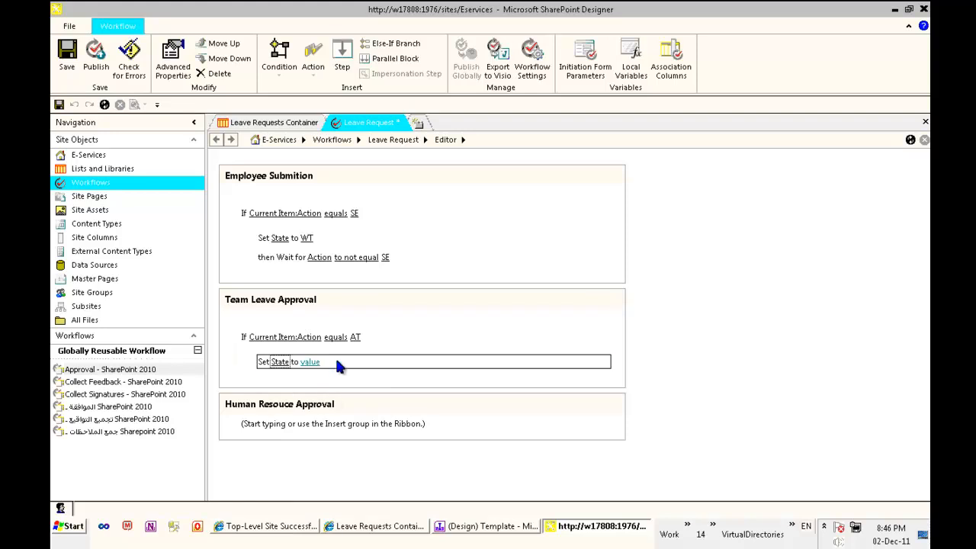
left_click(315, 361)
left_click(320, 383)
left_click(278, 372)
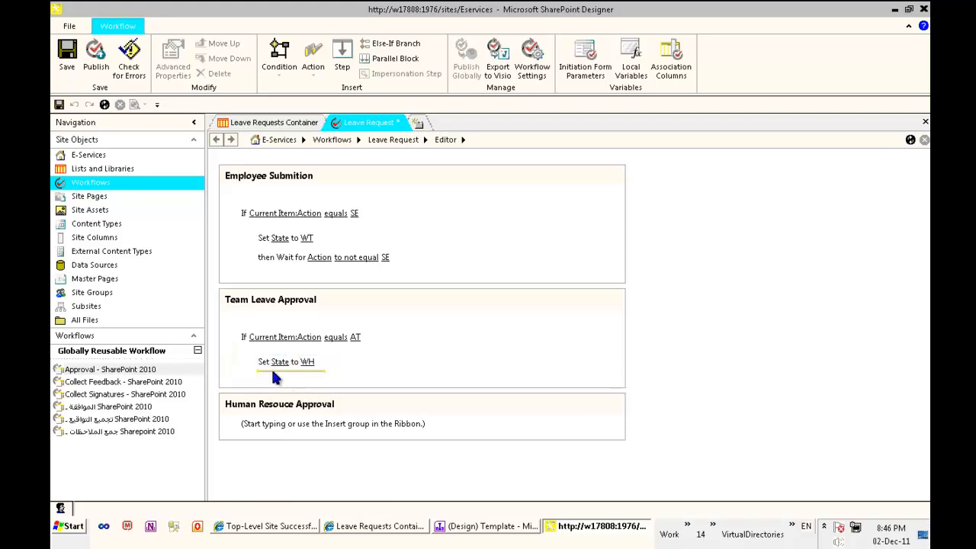
left_click(269, 370)
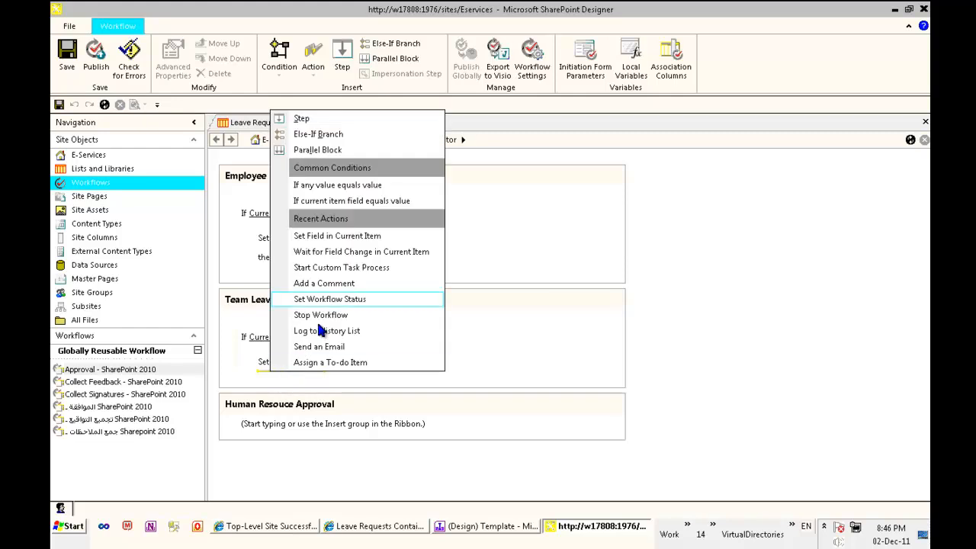
- Add an Else branch to the Action equals AT condition
left_click(258, 372)
left_click(260, 381)
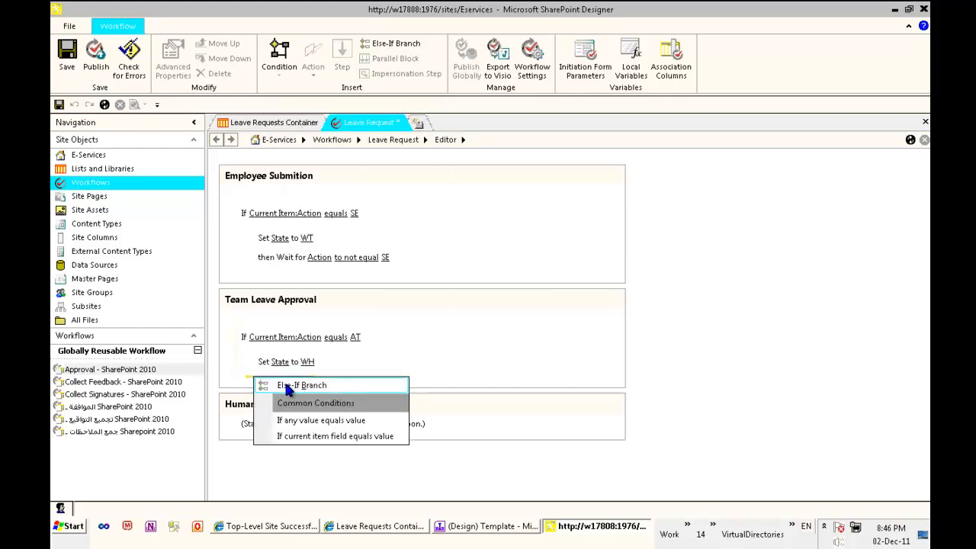
left_click(276, 385)
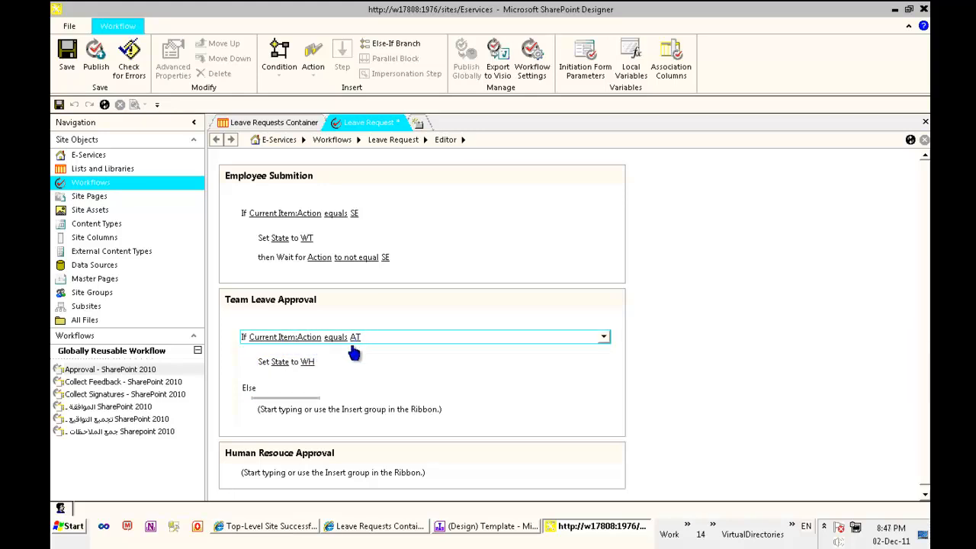
- Under Else, add a Set Field action that sets State to DN
left_click(312, 55)
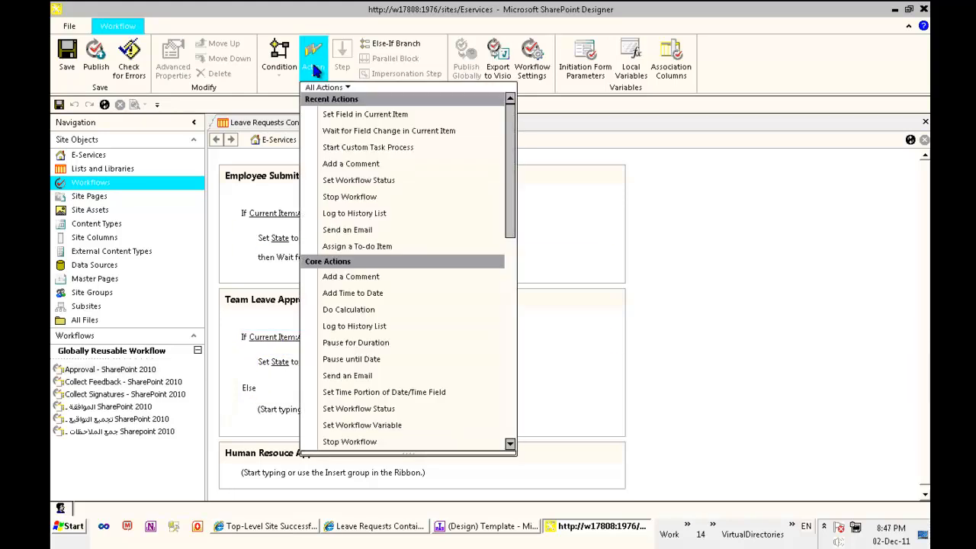
left_click(377, 118)
left_click(281, 411)
left_click(282, 410)
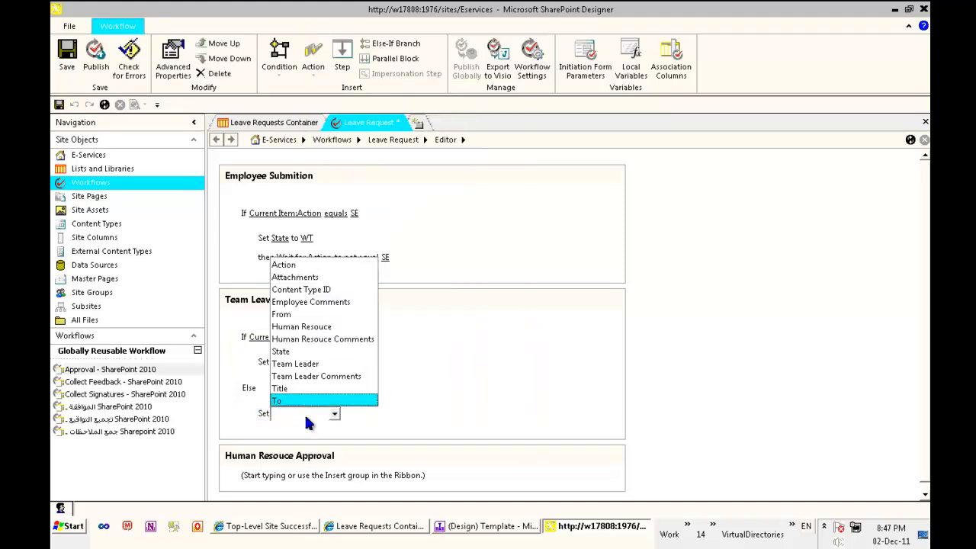
left_click(298, 412)
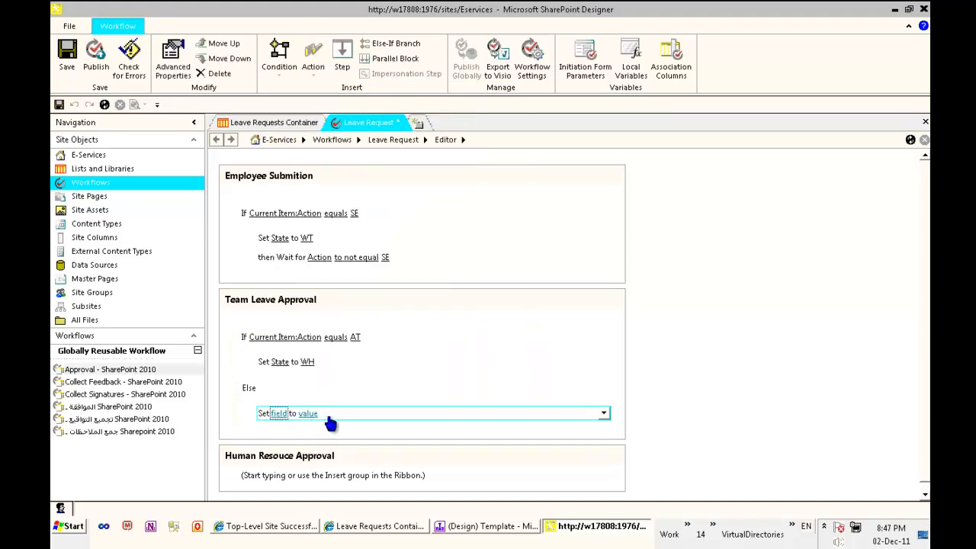
left_click(282, 411)
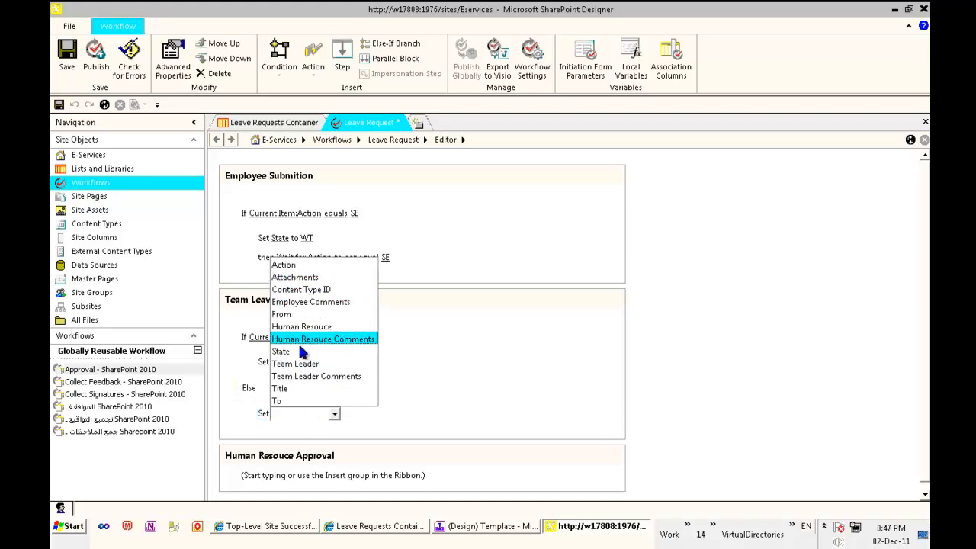
left_click(281, 351)
left_click(310, 413)
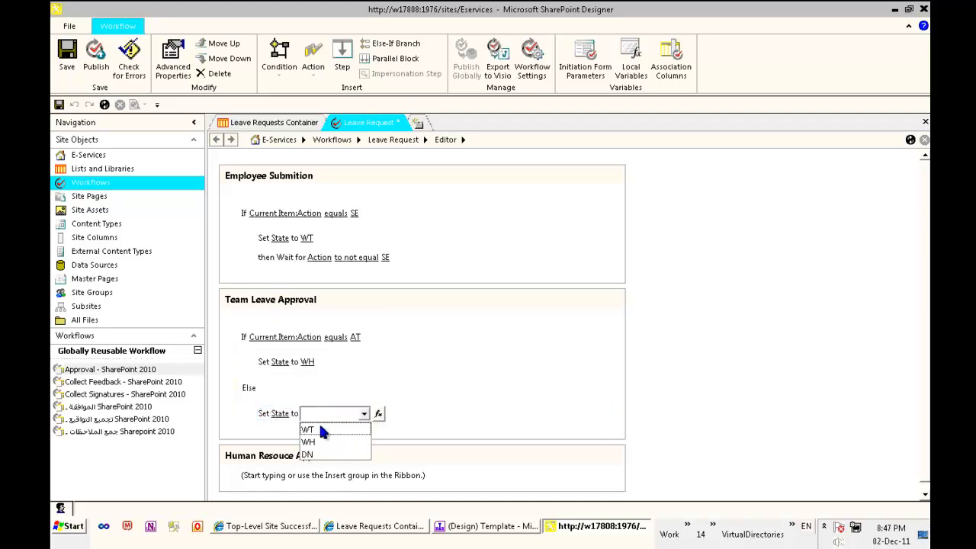
left_click(349, 453)
left_click(267, 420)
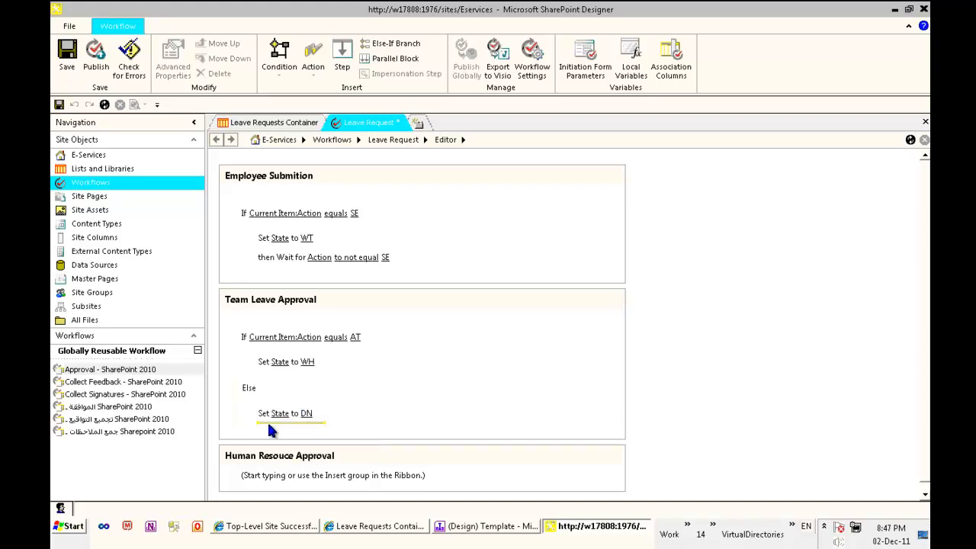
left_click(309, 61)
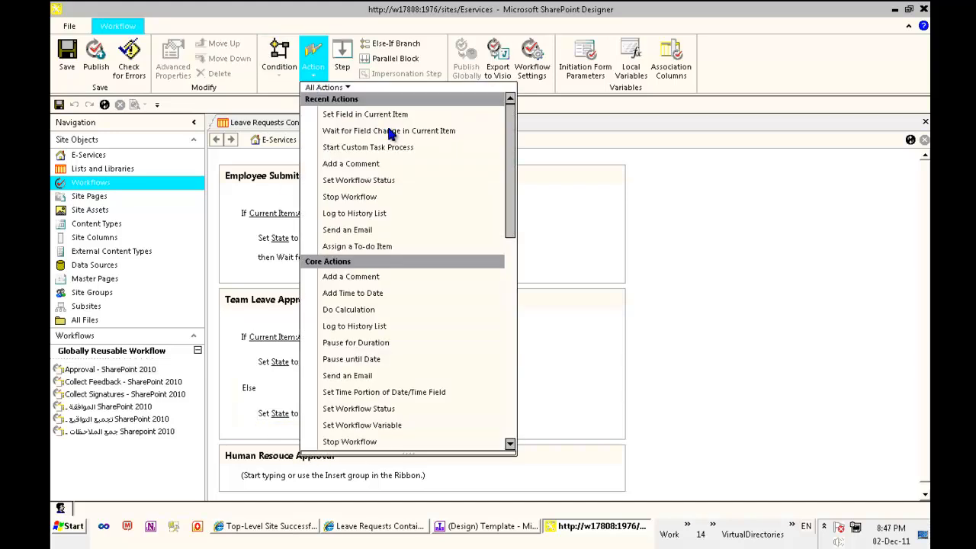
- Under Else, stop the workflow logging 'Team Leader: [Modified By] Rejects the leave'
left_click(374, 200)
left_click(397, 433)
left_click(440, 433)
left_click_drag(404, 131, 469, 182)
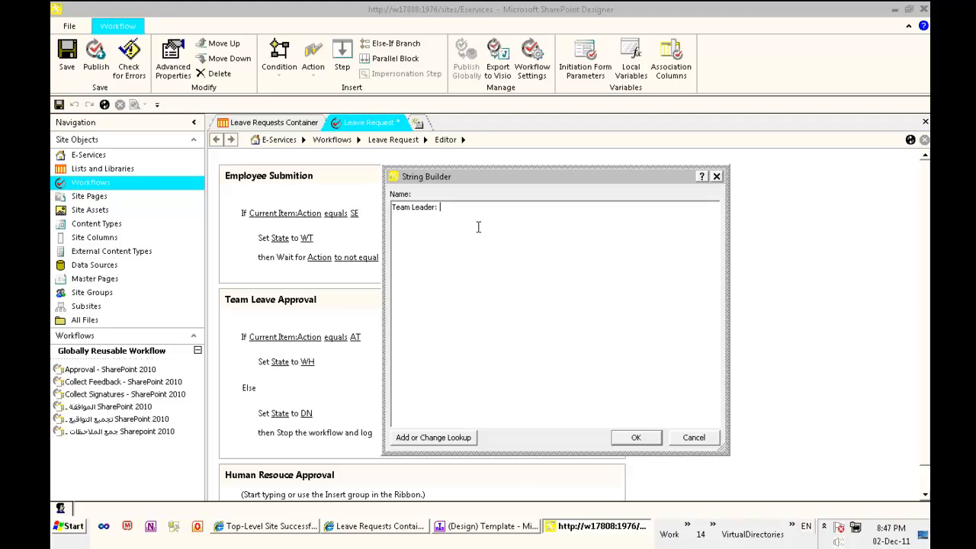
left_click(450, 438)
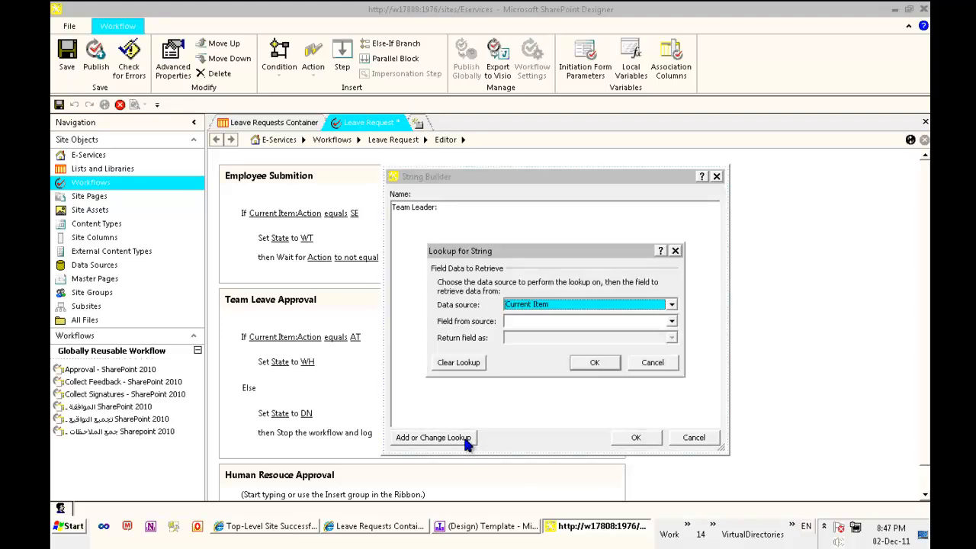
left_click(672, 322)
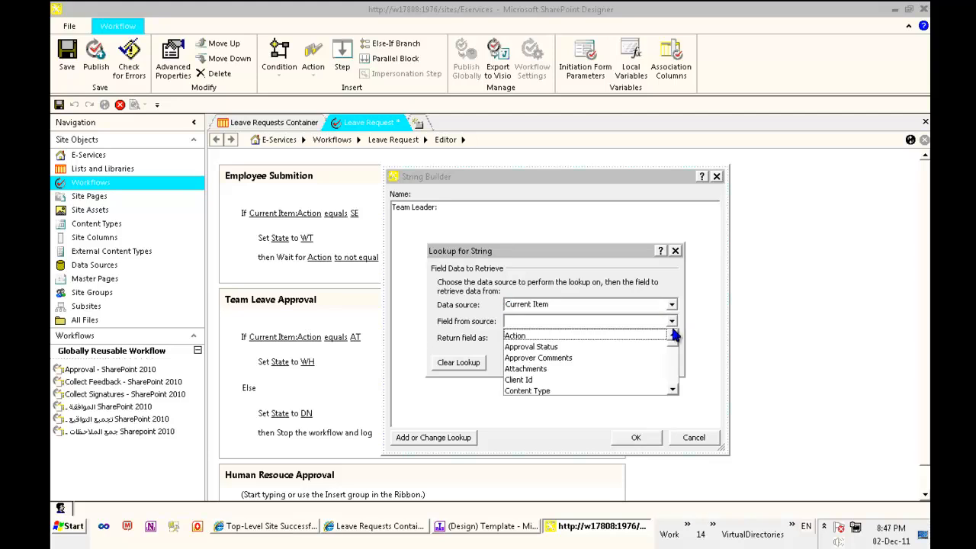
left_click(597, 332)
key("m")
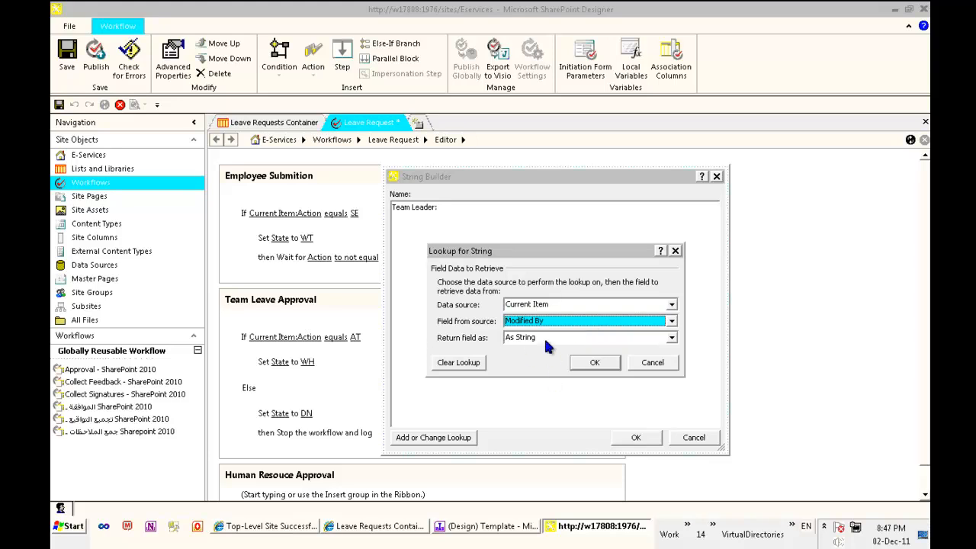
left_click(546, 341)
left_click(536, 360)
left_click(603, 363)
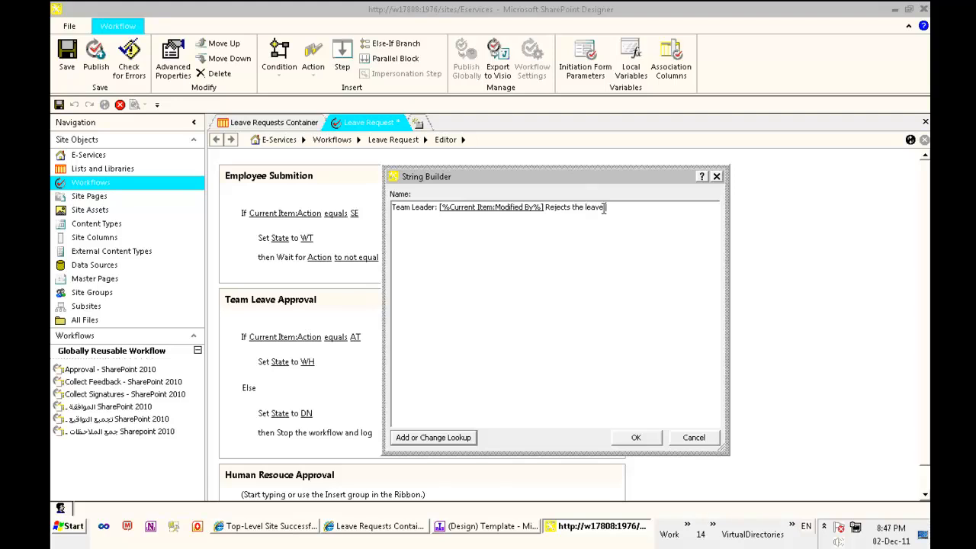
left_click(637, 440)
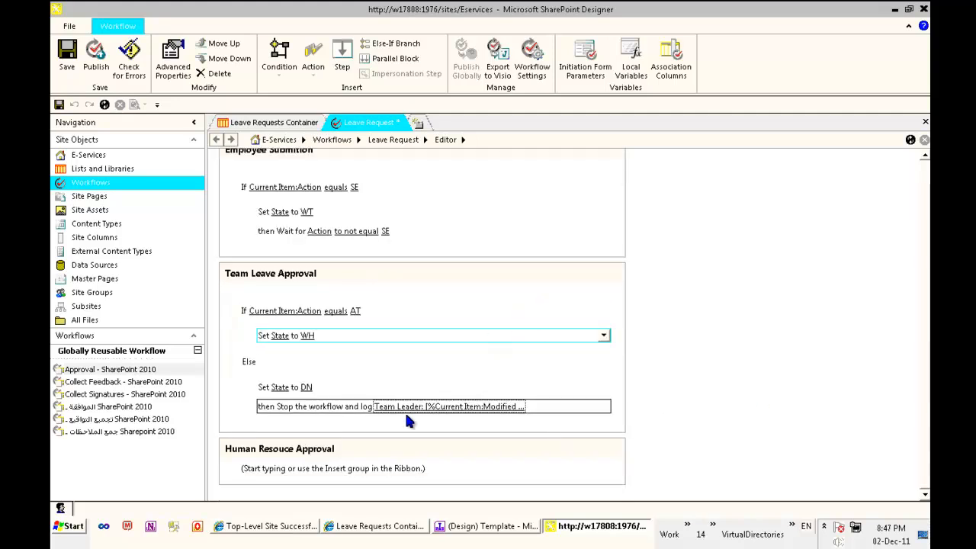
- Place the insertion point below Set State to WH in Team Leave Approval
left_click(303, 479)
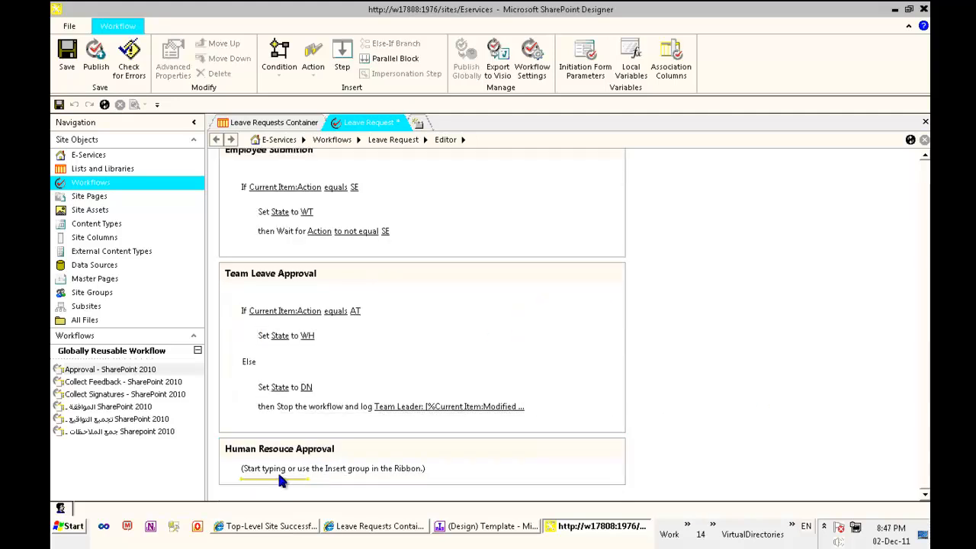
left_click(282, 343)
right_click(278, 343)
left_click(266, 340)
- After Set State to WH, wait until Action is not equal to AT, then bring InfoPath forward
right_click(273, 341)
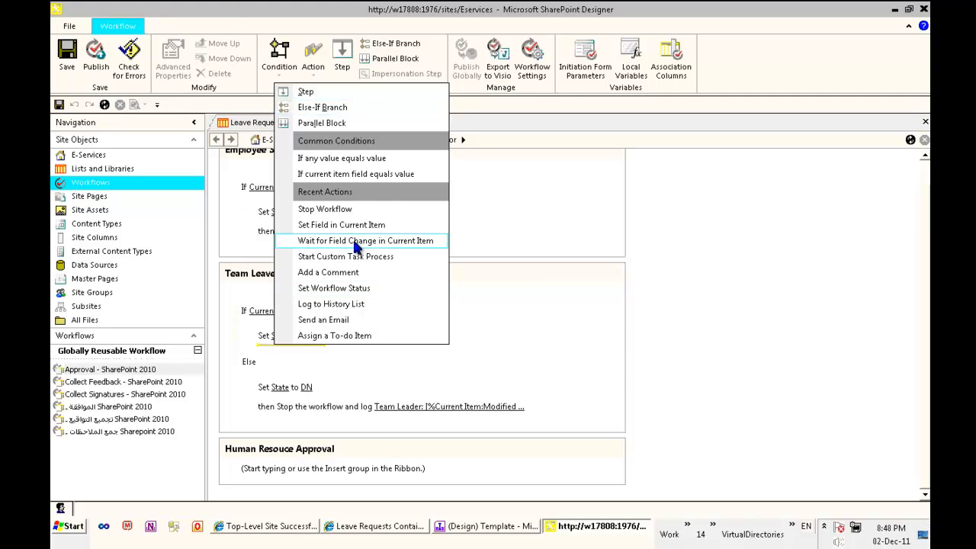
left_click(354, 241)
left_click(308, 355)
left_click(328, 356)
left_click(341, 371)
left_click(355, 357)
left_click(371, 381)
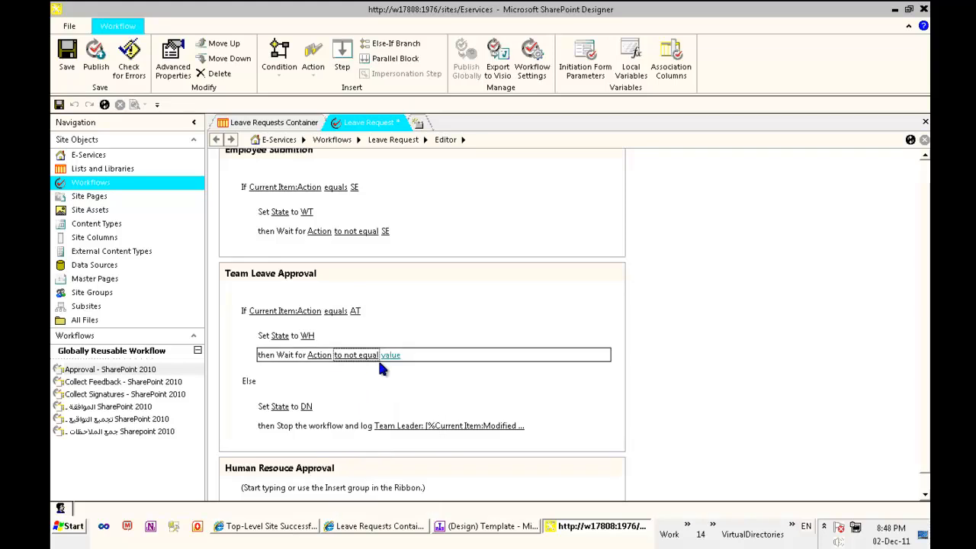
left_click(389, 356)
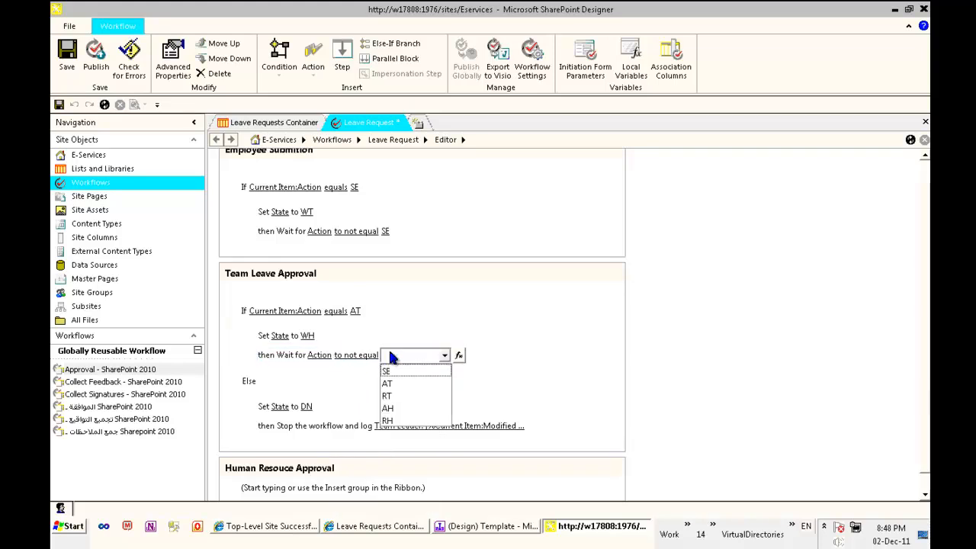
left_click(424, 383)
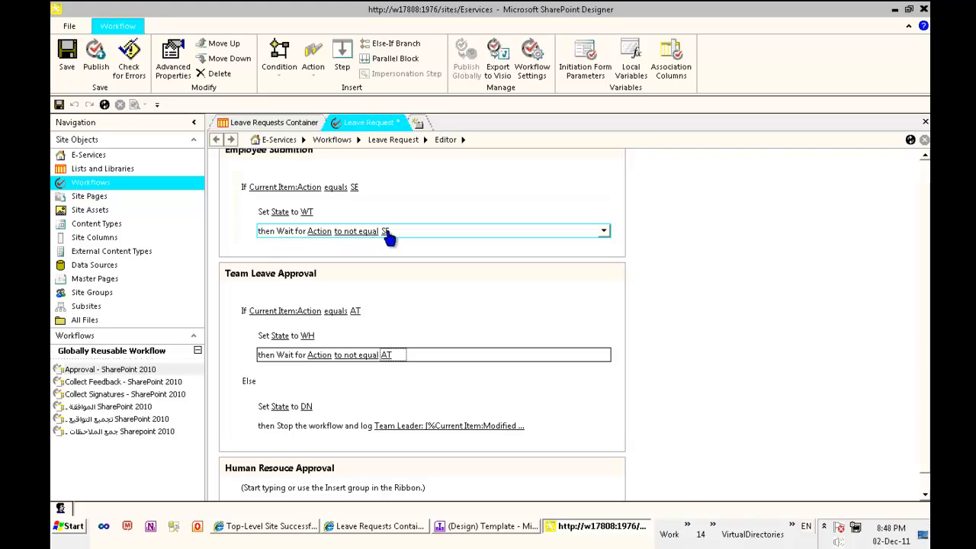
left_click(488, 526)
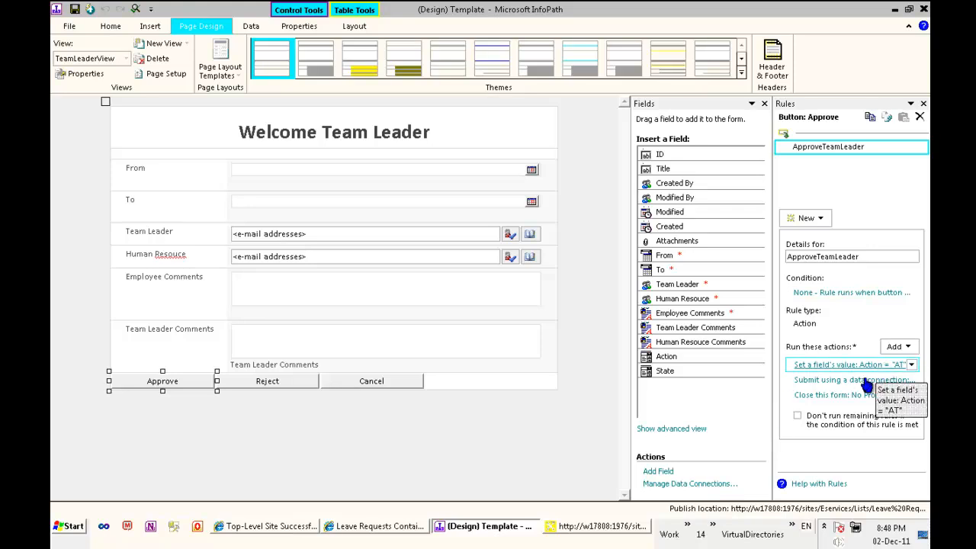
- Minimize the InfoPath form to bring the Leave Request workflow editor back
left_click(894, 9)
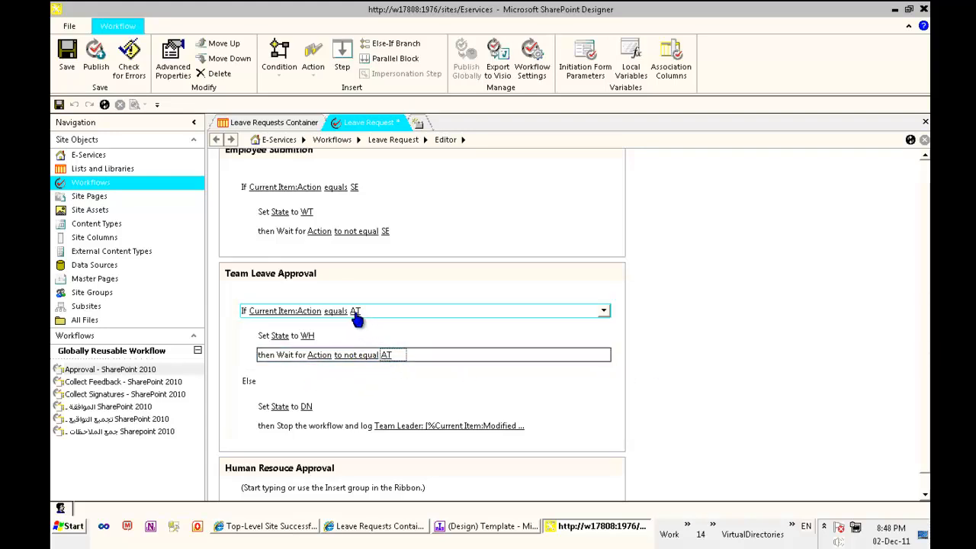
- In Human Resouce Approval, add a condition checking whether Current Item Action equals AH
scroll(665, 362, "down", 1)
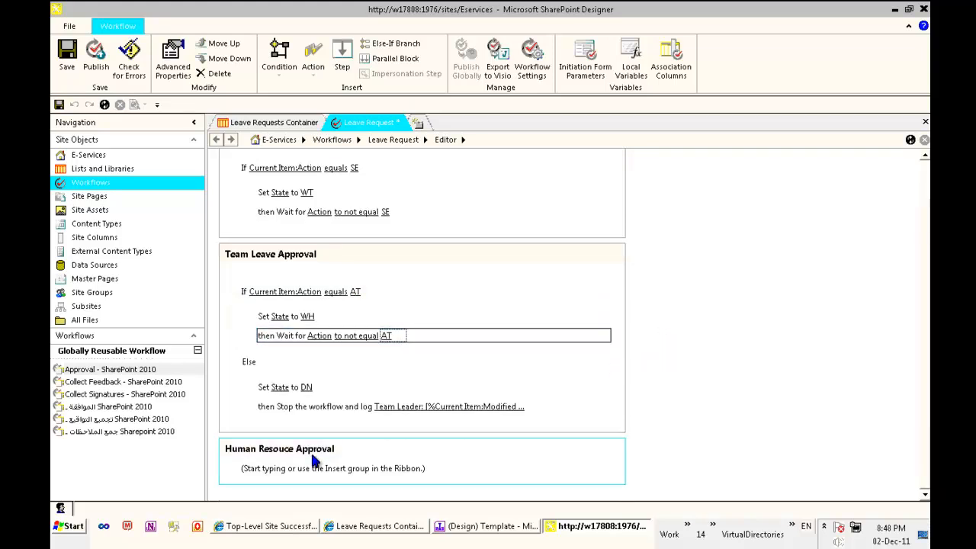
left_click(288, 479)
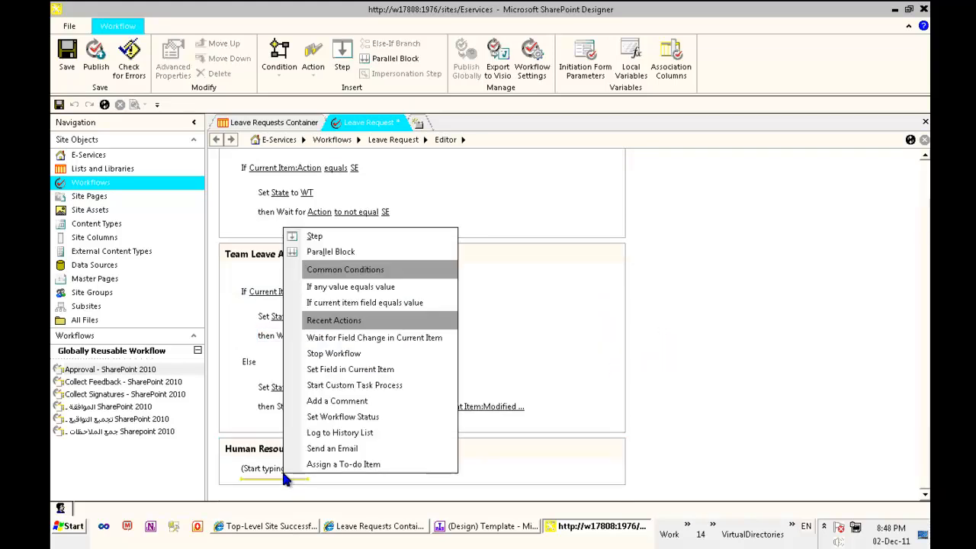
left_click(280, 67)
left_click(319, 122)
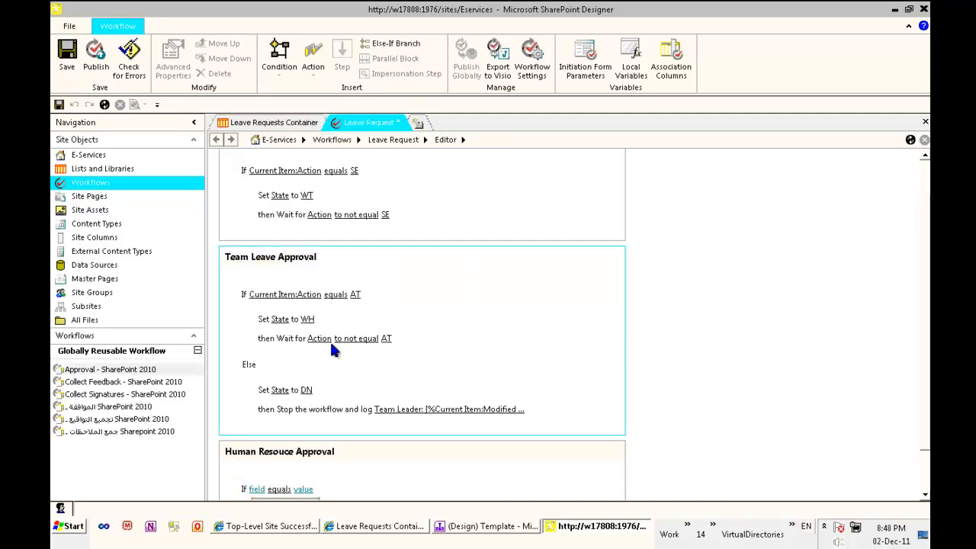
left_click(255, 489)
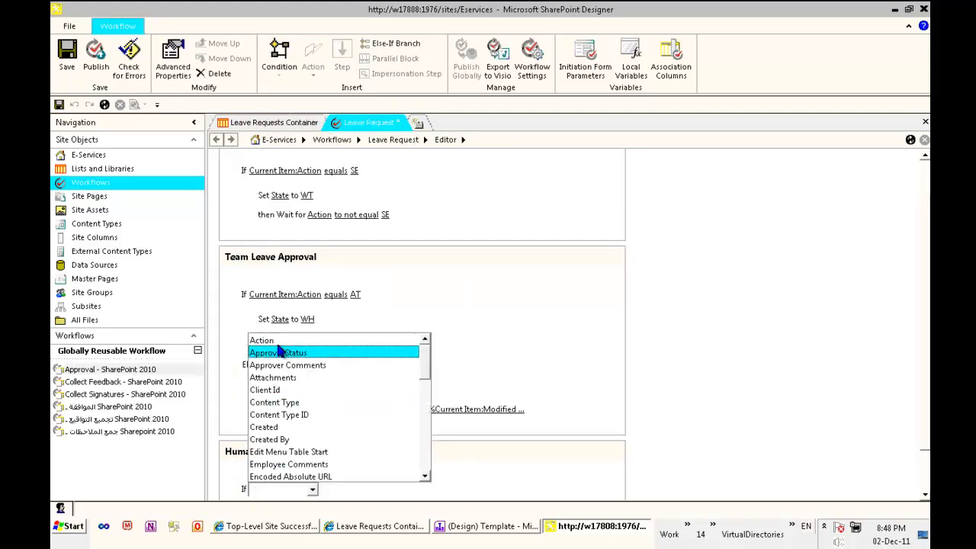
left_click(278, 340)
scroll(495, 381, "down", 1)
left_click(359, 437)
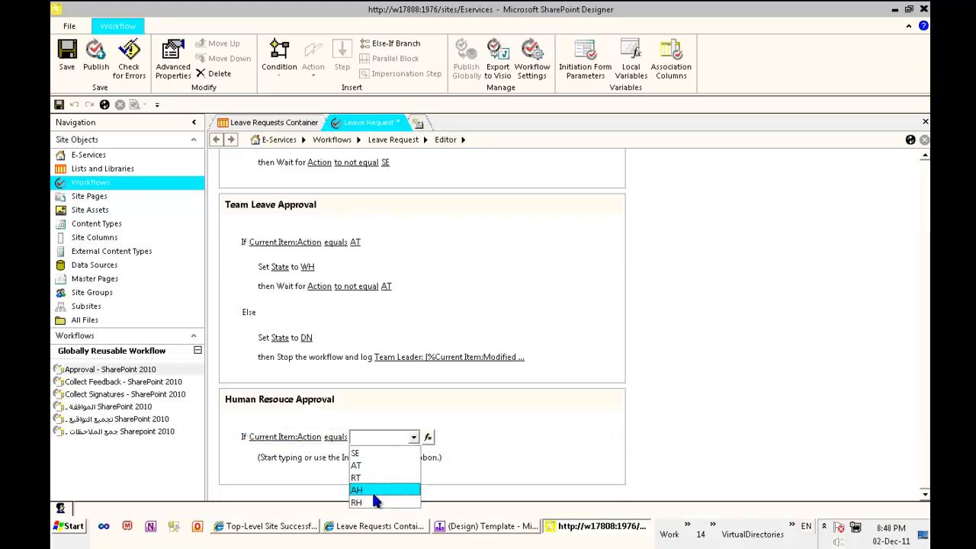
left_click(358, 490)
- Inside the AH condition, set the State field to DN
left_click(297, 462)
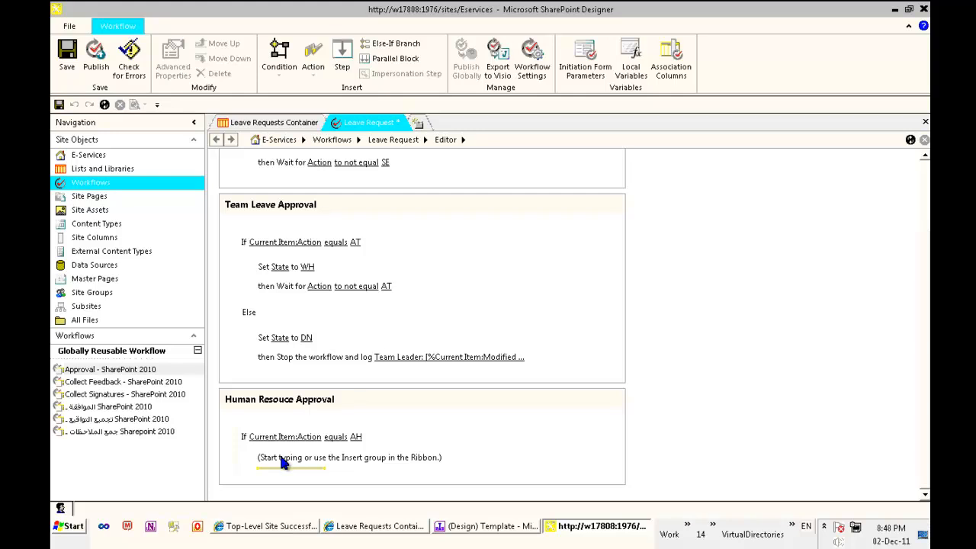
left_click(281, 460)
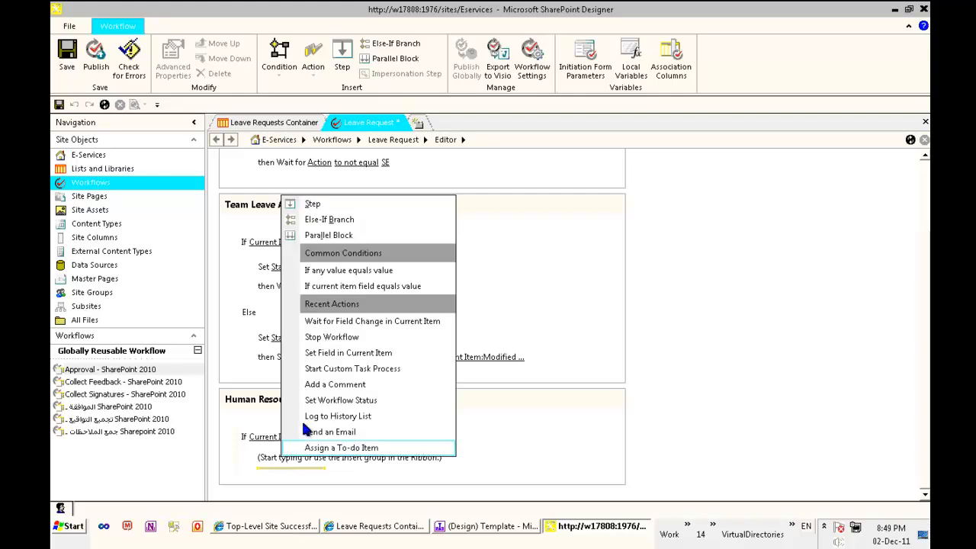
left_click(369, 358)
left_click(279, 459)
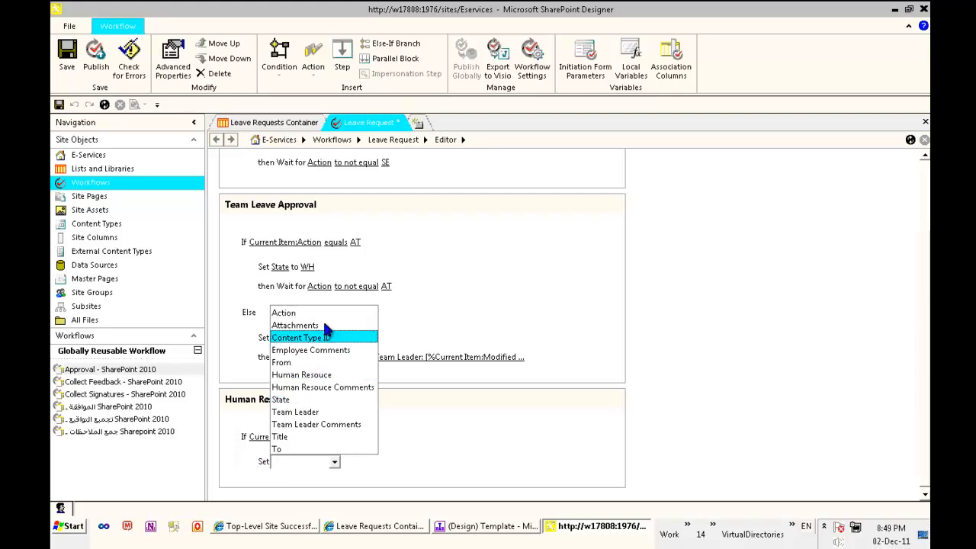
left_click(312, 400)
left_click(312, 463)
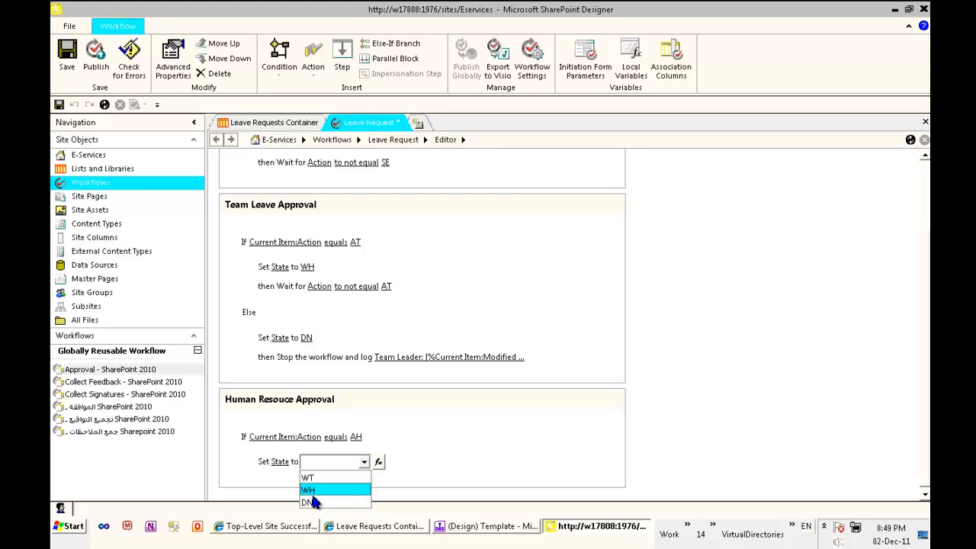
left_click(319, 502)
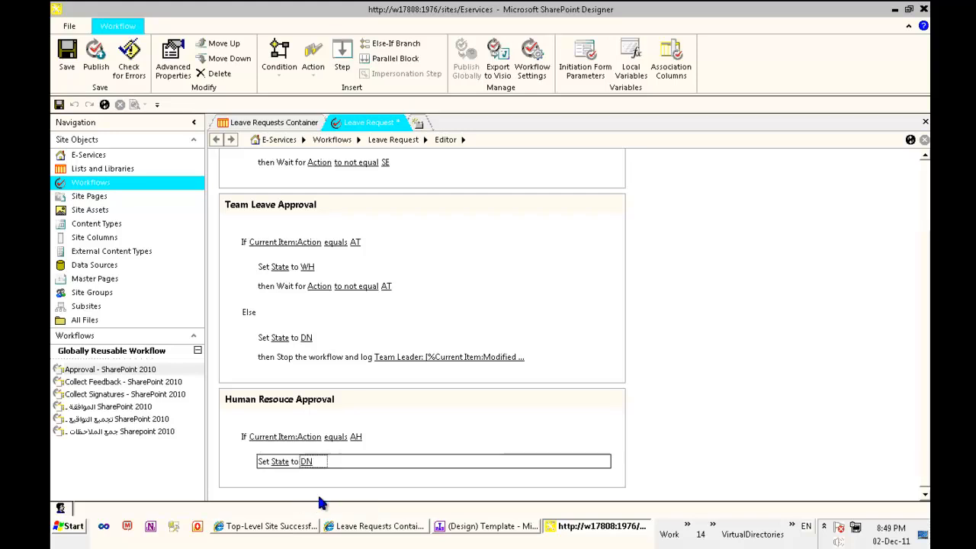
left_click(260, 473)
left_click(271, 476)
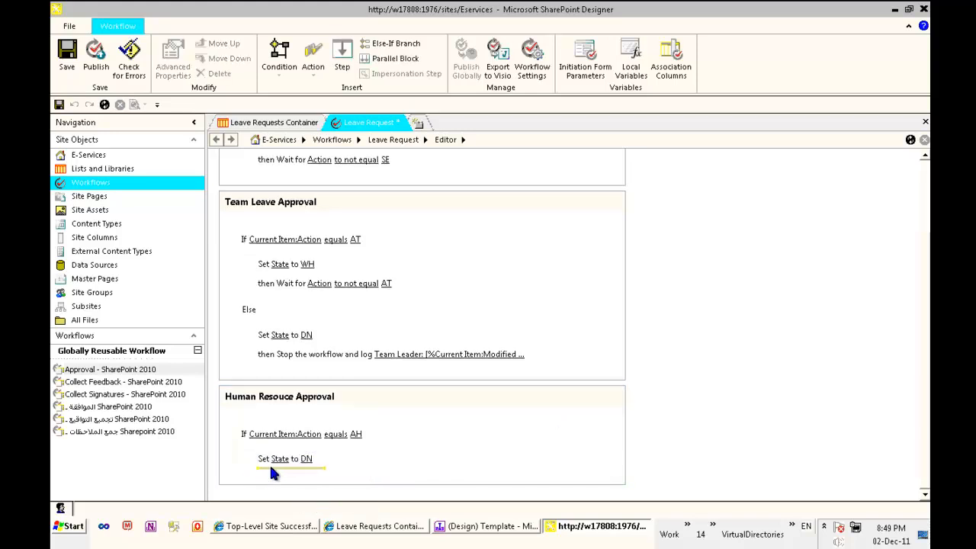
left_click(314, 61)
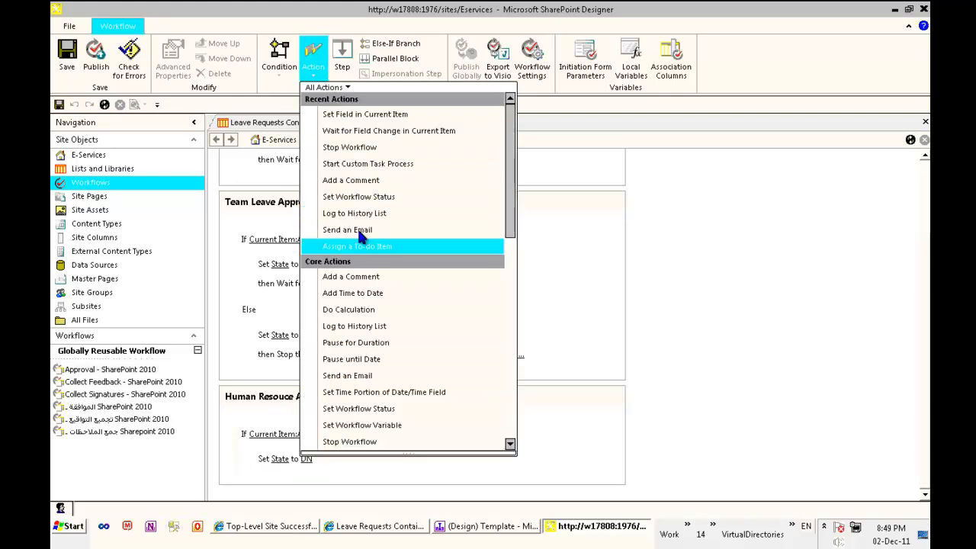
- Add a Stop Workflow action logging 'Approved By Human Resouce:' plus the Modified By display name
left_click(350, 147)
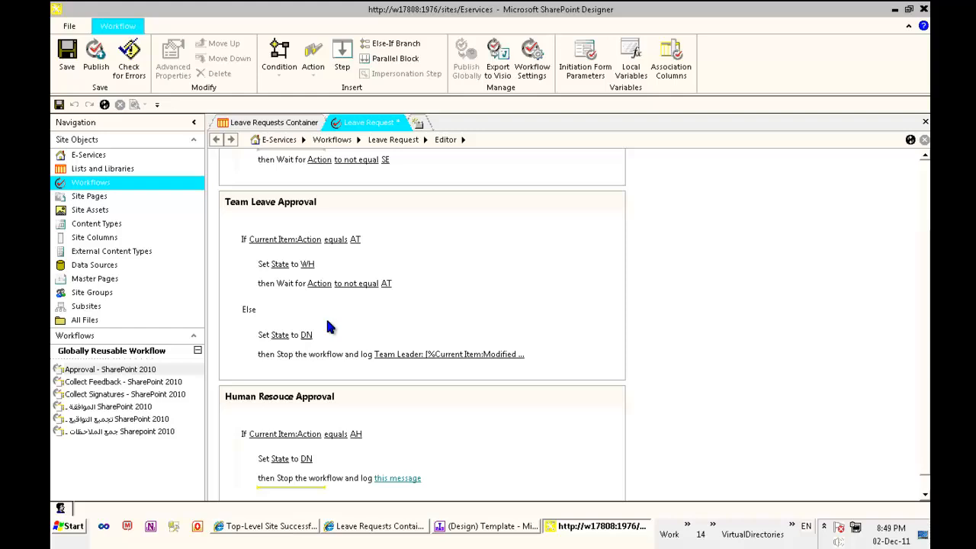
left_click(385, 479)
left_click(439, 478)
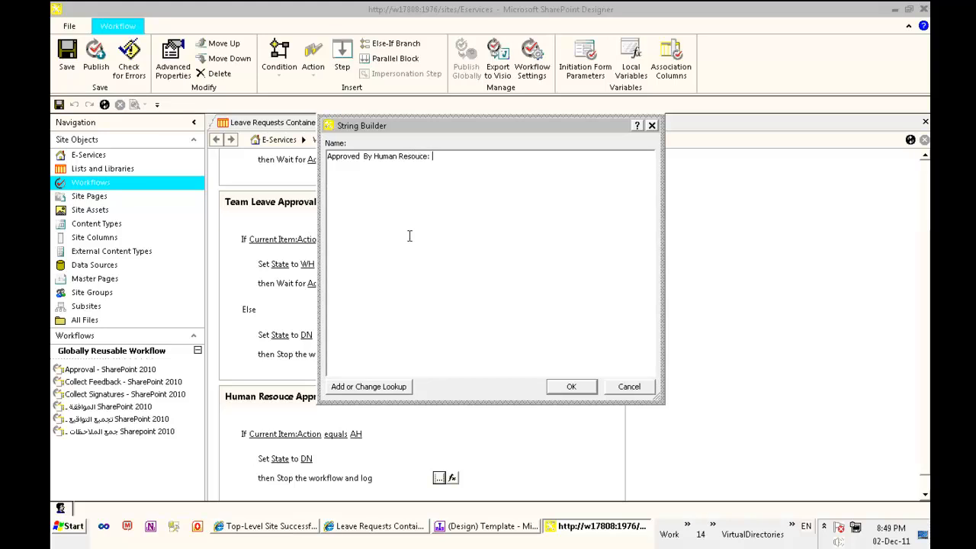
left_click(369, 387)
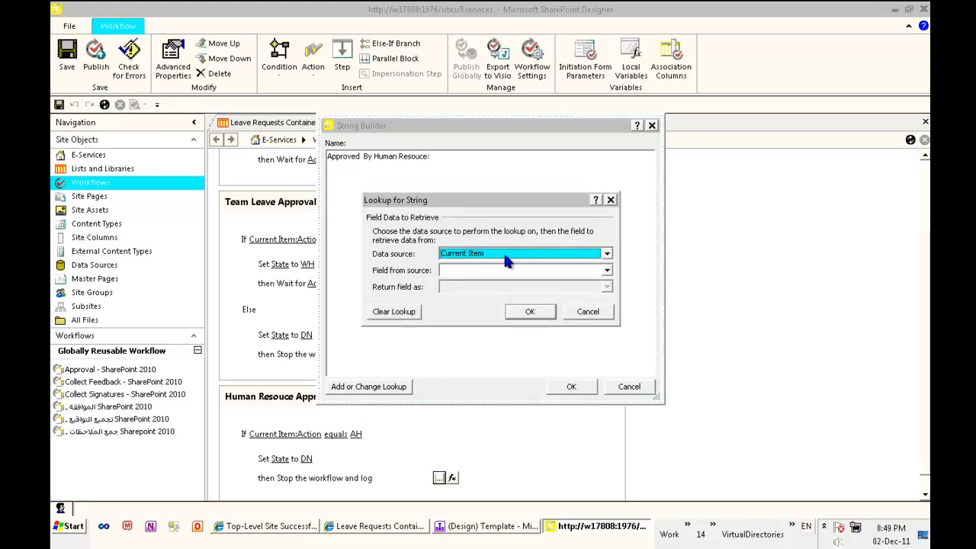
left_click(504, 271)
key("m")
key("m")
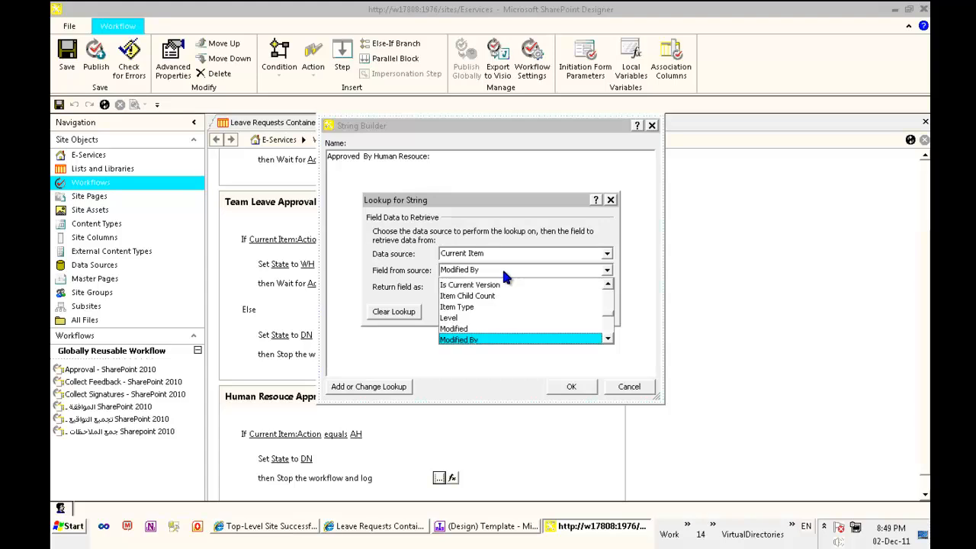
key("Return")
left_click(511, 286)
left_click(495, 312)
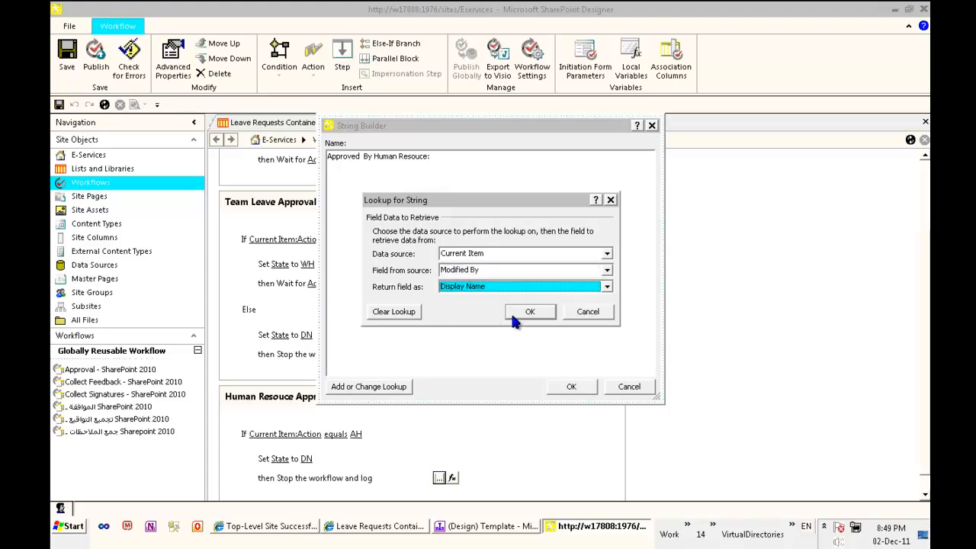
left_click(530, 311)
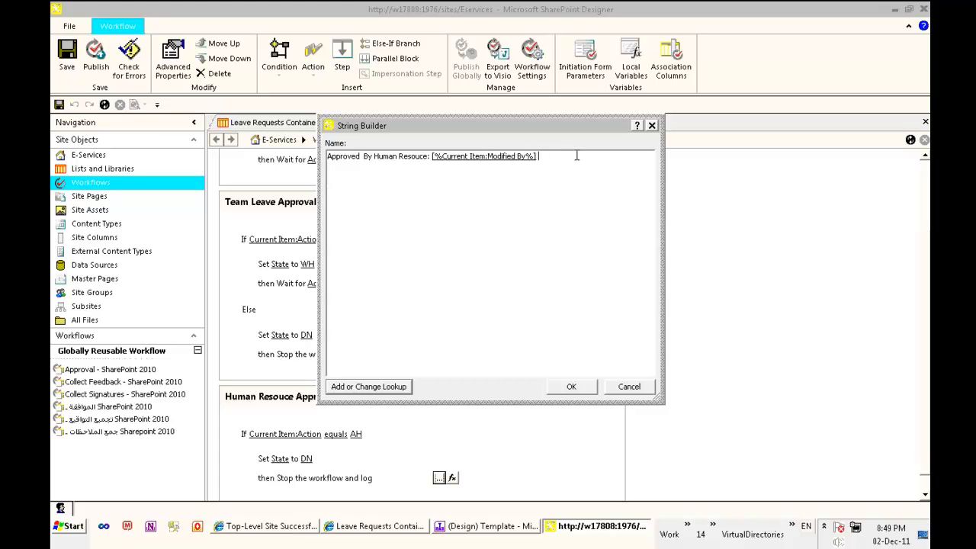
left_click(571, 387)
scroll(694, 386, "down", 1)
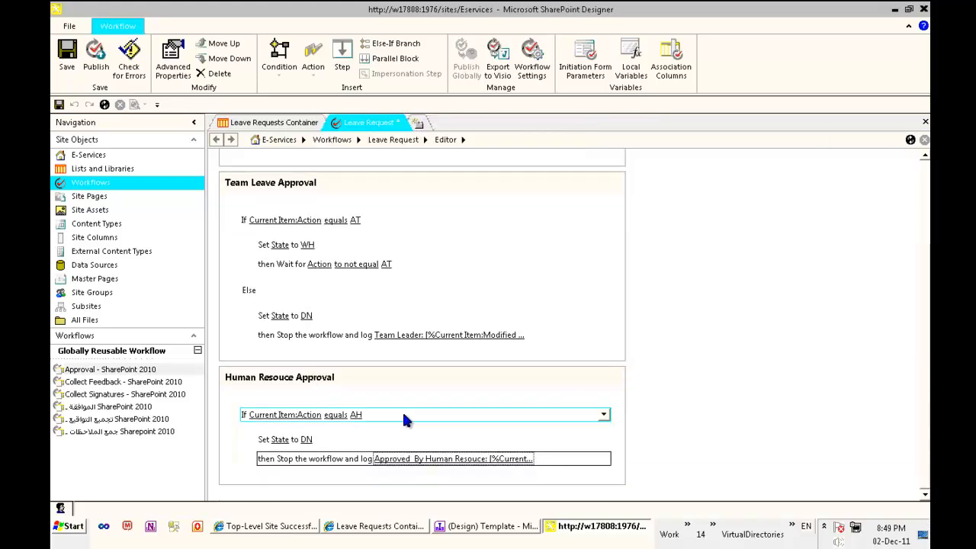
- Add an Else branch to the Action equals AH condition
left_click(272, 481)
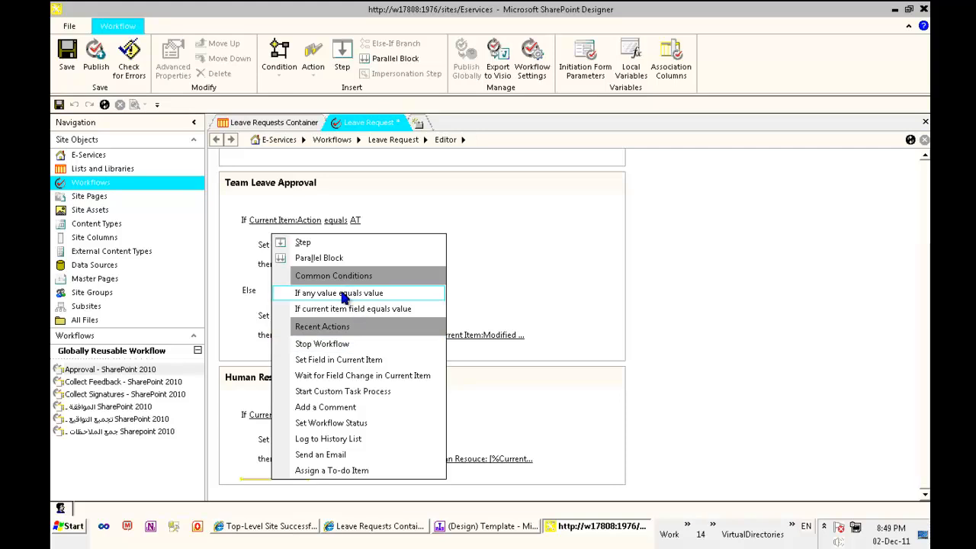
left_click(282, 70)
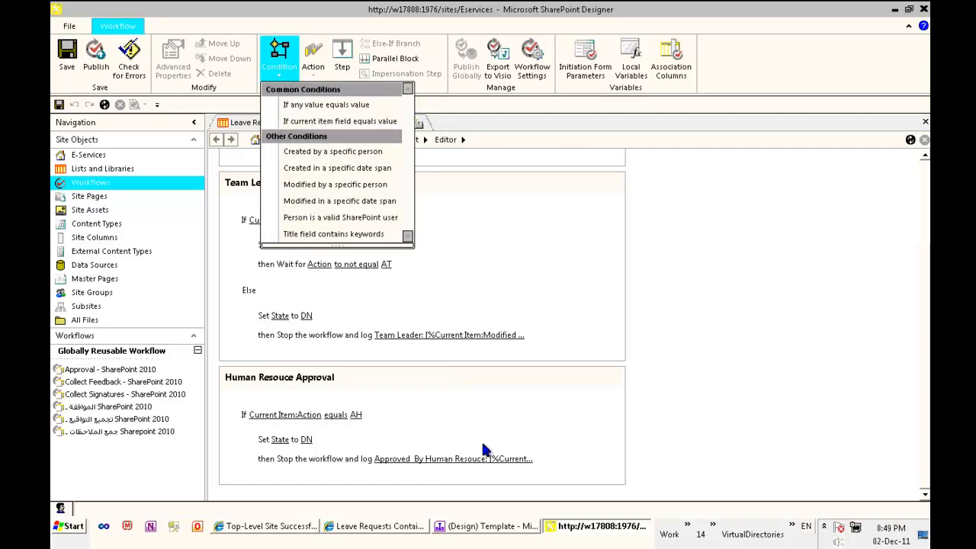
left_click(271, 473)
left_click(261, 478)
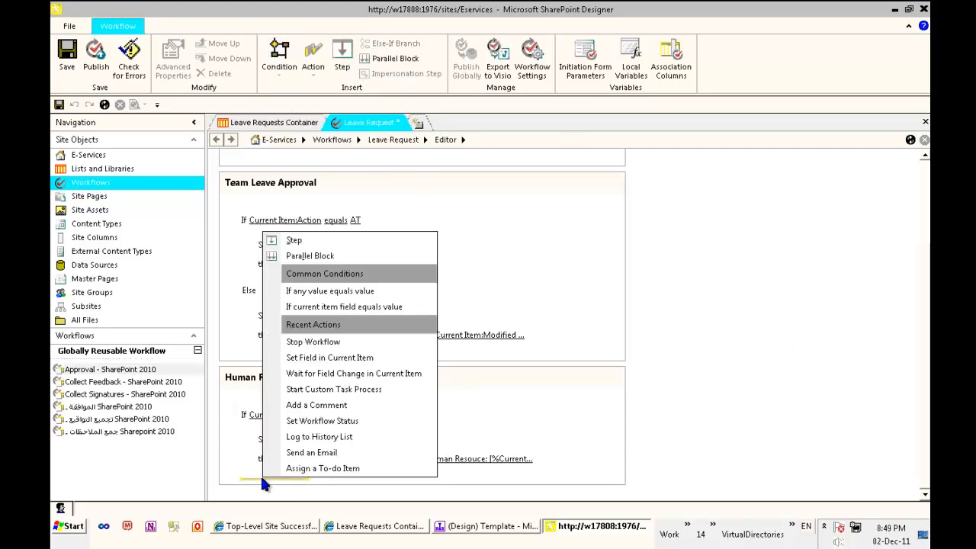
left_click(251, 480)
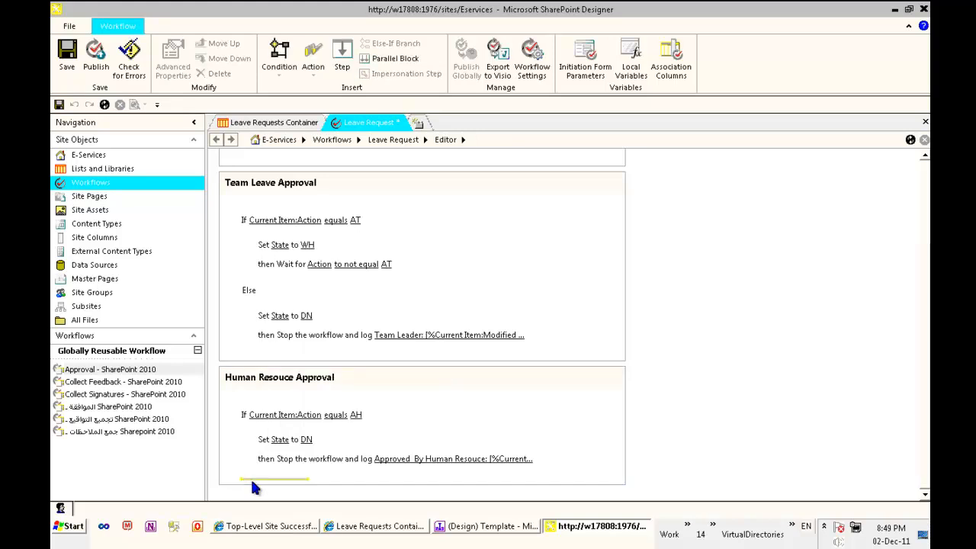
left_click(252, 480)
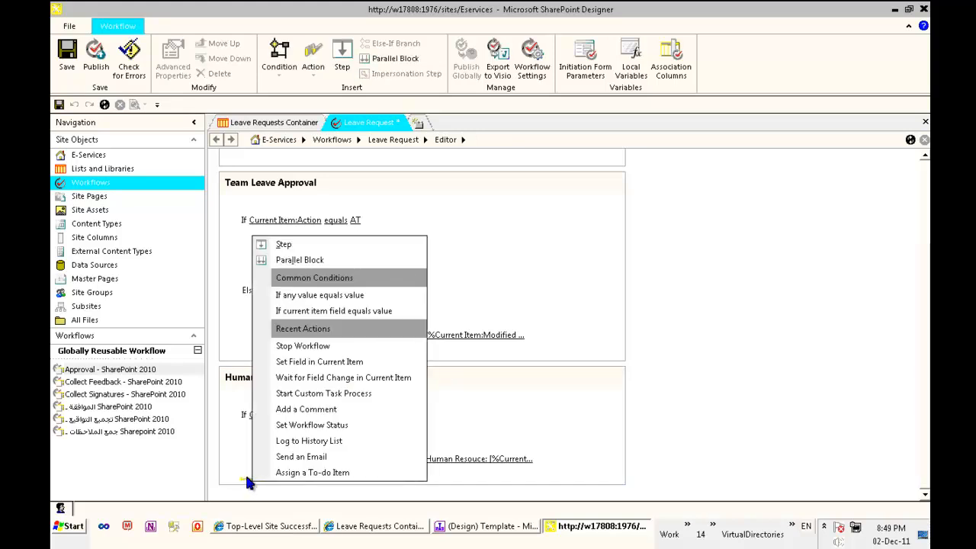
left_click(246, 478)
left_click(247, 471)
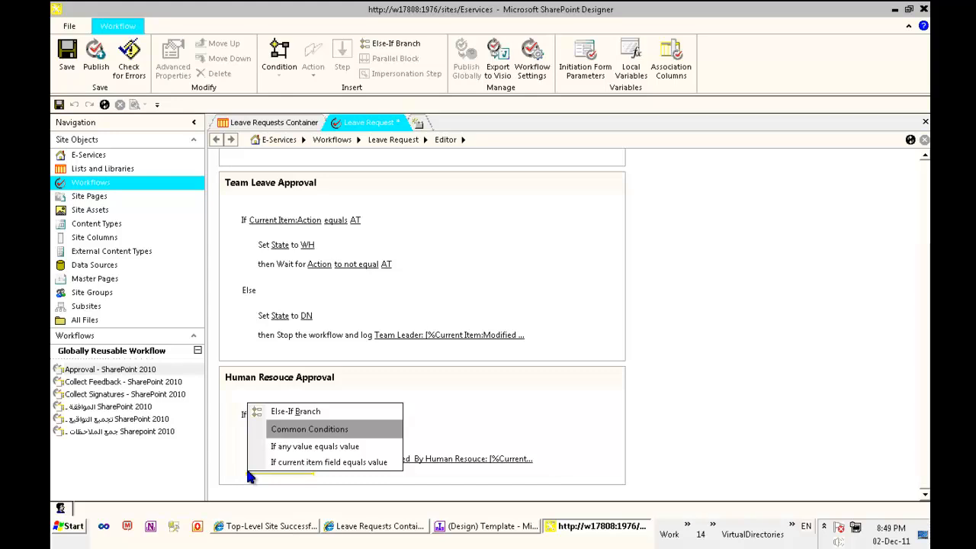
left_click(293, 411)
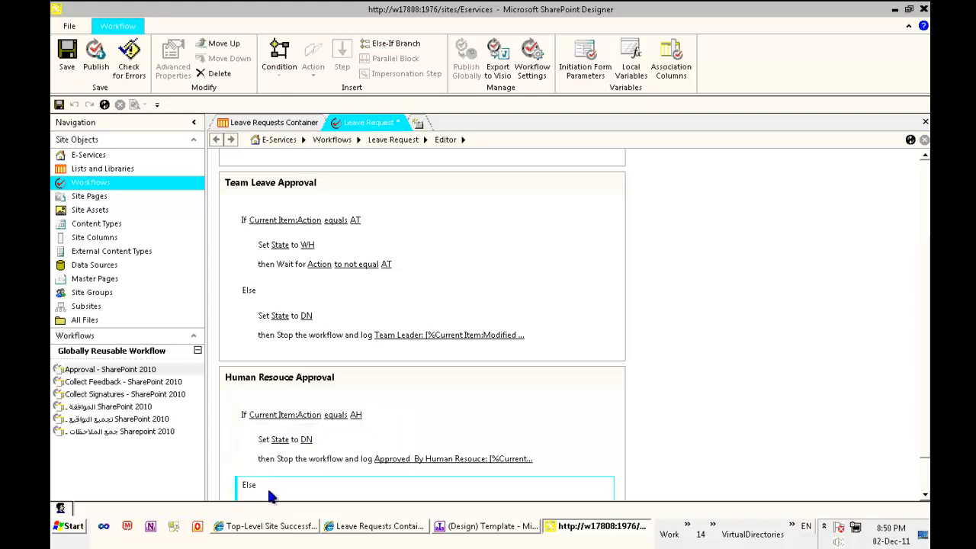
- Under Else, add a Set Field action that sets State to DN
left_click(268, 492)
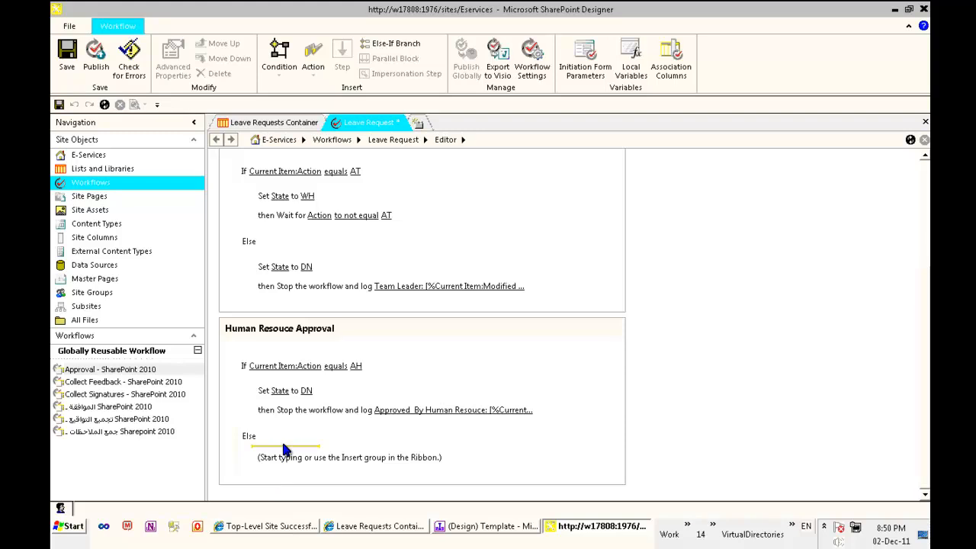
left_click(313, 64)
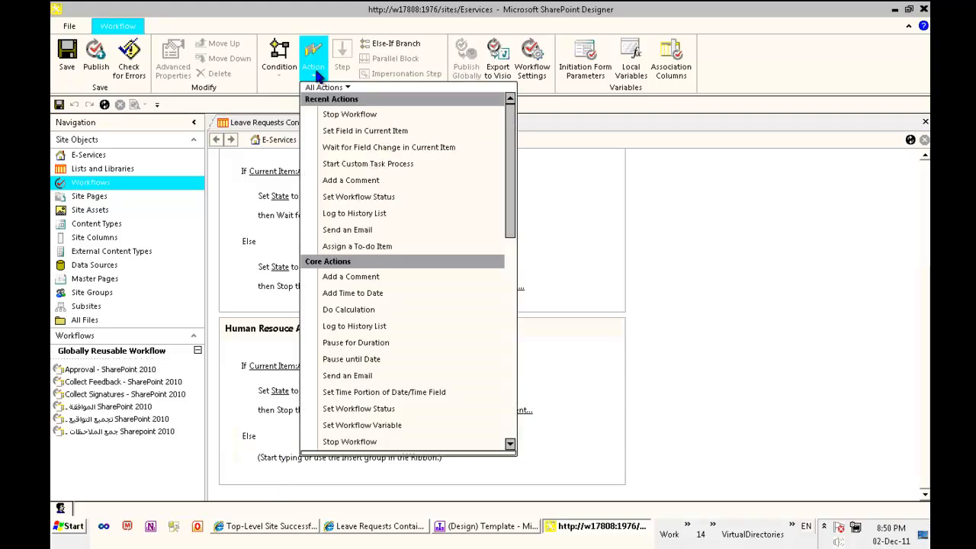
left_click(347, 130)
left_click(279, 462)
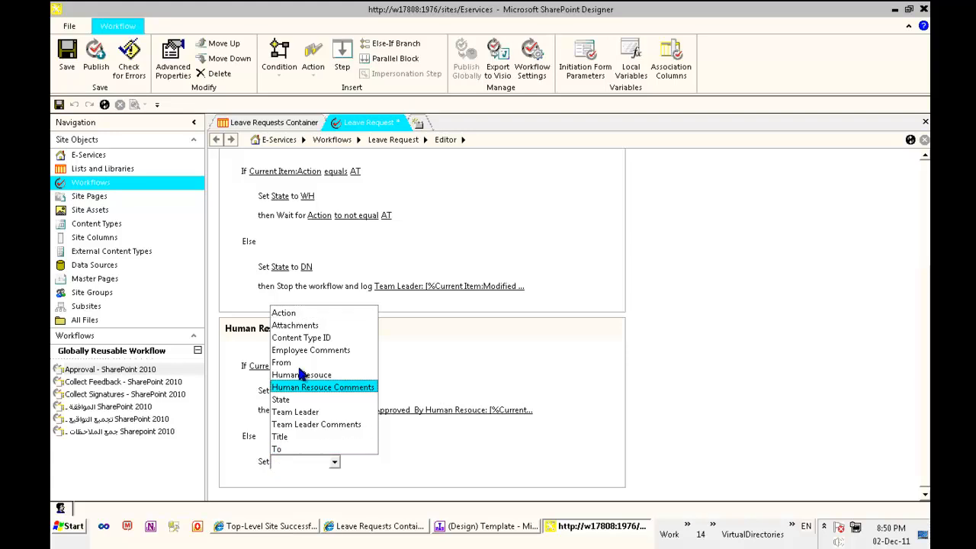
left_click(294, 400)
left_click(311, 463)
left_click(281, 488)
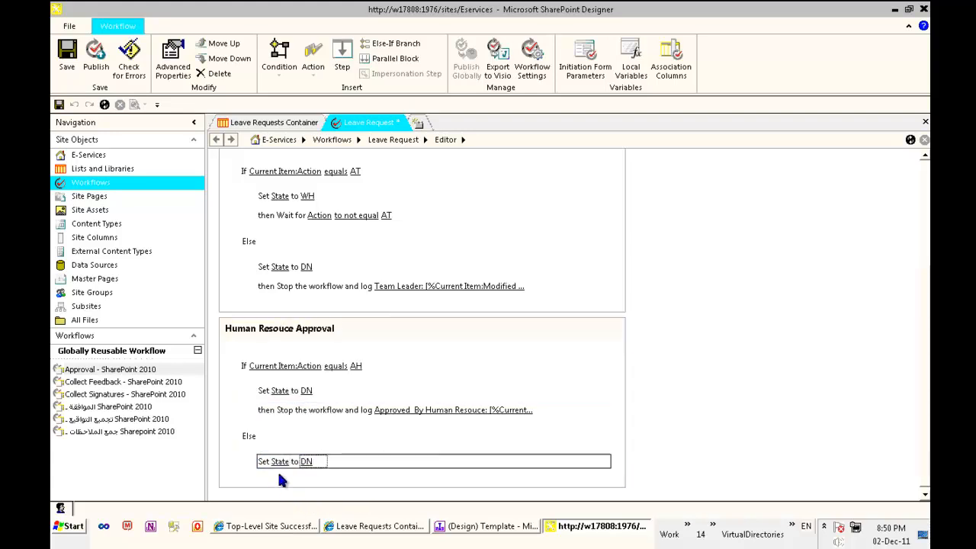
- Below Set State to DN, add a Stop Workflow action and begin editing its message
left_click(275, 470)
left_click(274, 471)
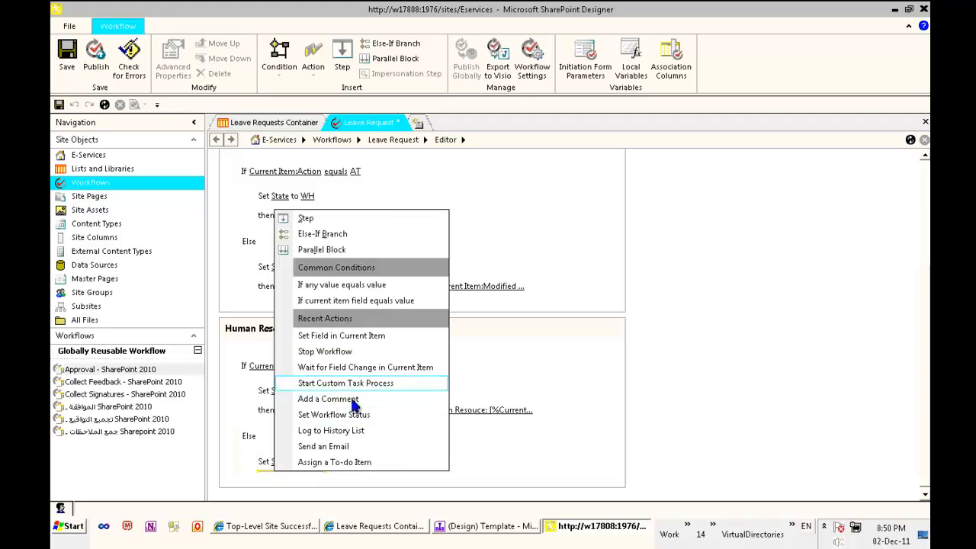
left_click(347, 352)
left_click(387, 482)
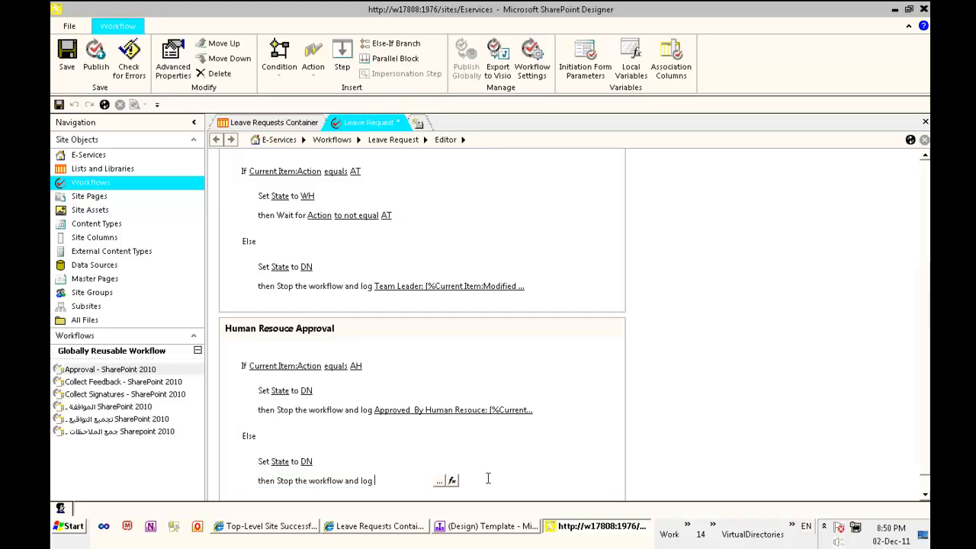
- Write the log message 'Rejected by Human Resouce:' with a Current Item Modified By lookup as Display Name
left_click(439, 481)
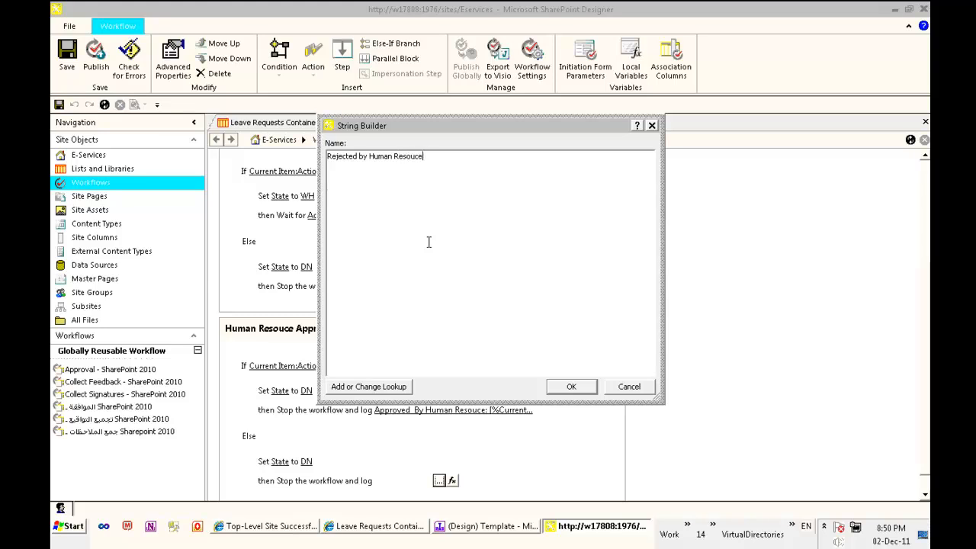
left_click(394, 387)
left_click(496, 270)
key("m")
key("m")
key("Return")
left_click(488, 286)
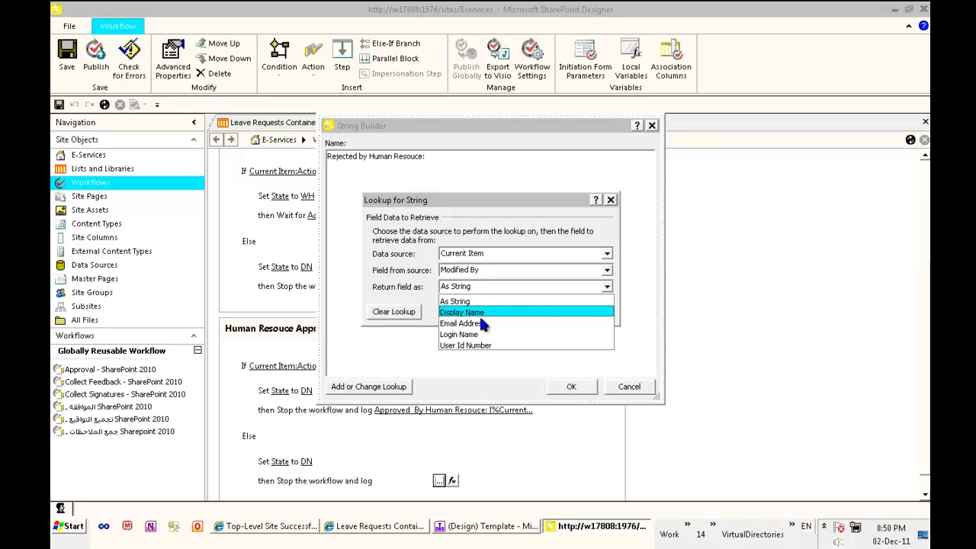
left_click(471, 313)
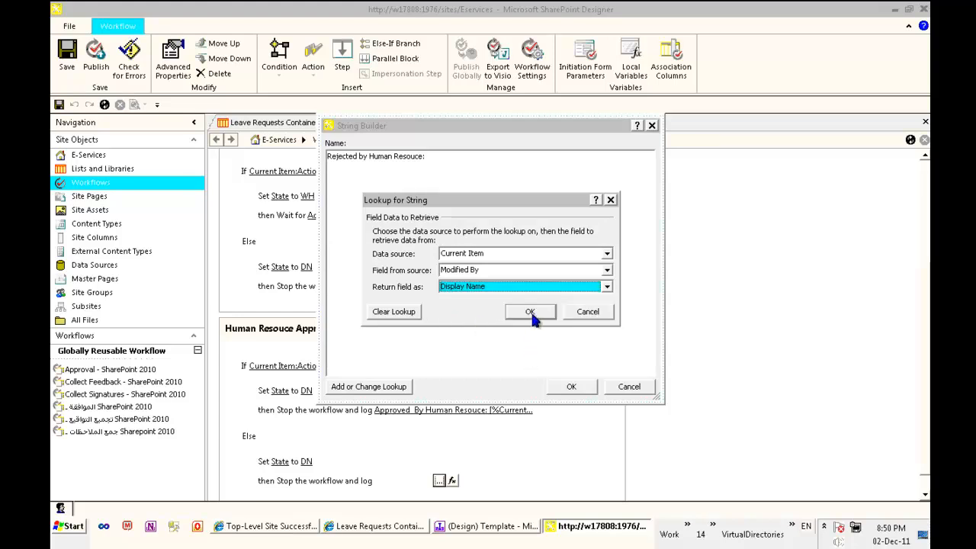
left_click(530, 313)
left_click(571, 387)
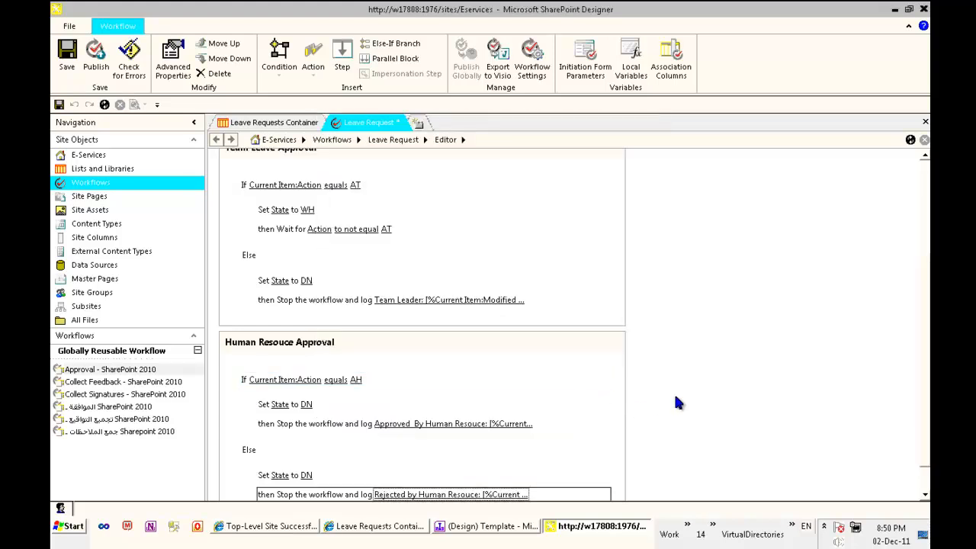
- Collapse the ribbon and scroll through the Leave Request workflow's three steps
scroll(625, 318, "down", 1)
scroll(568, 274, "up", 3)
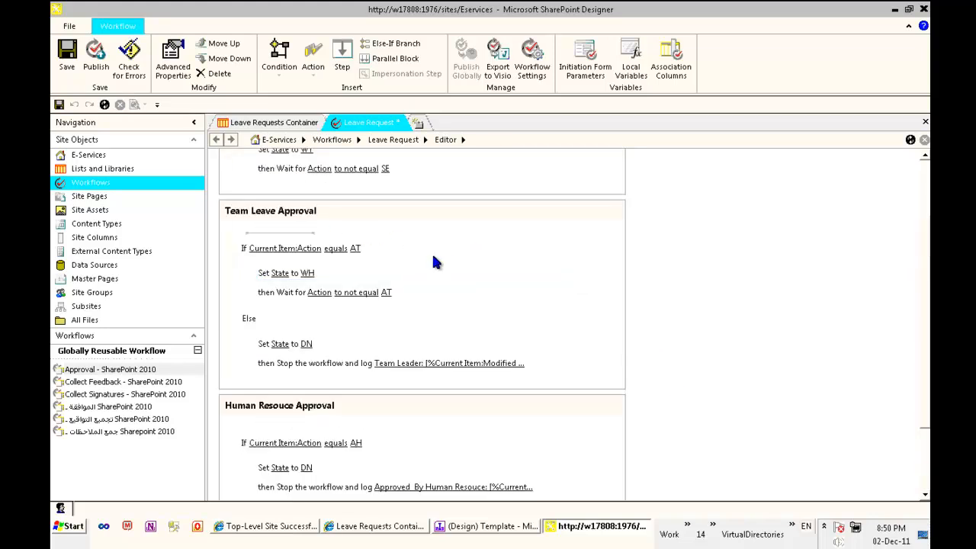
scroll(416, 207, "down", 1)
scroll(385, 242, "up", 2)
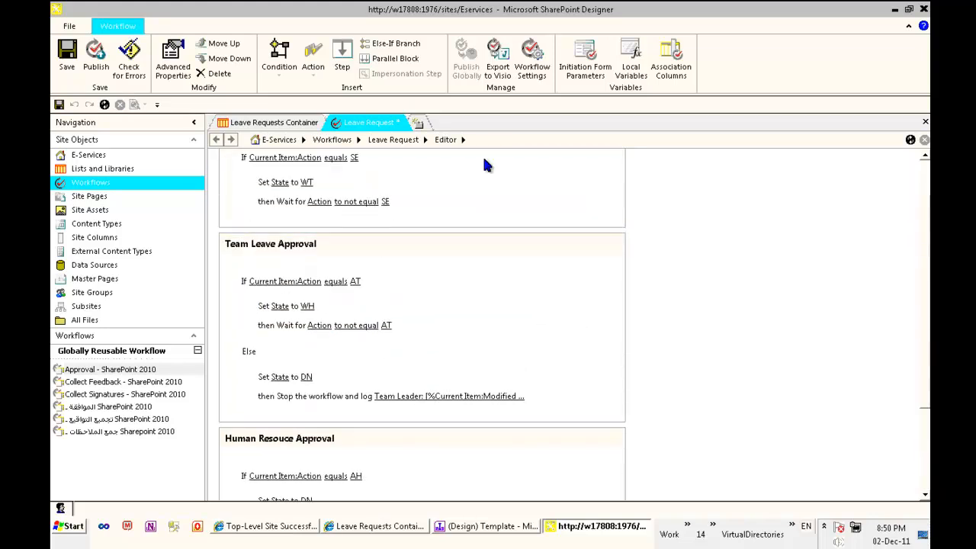
left_click(908, 26)
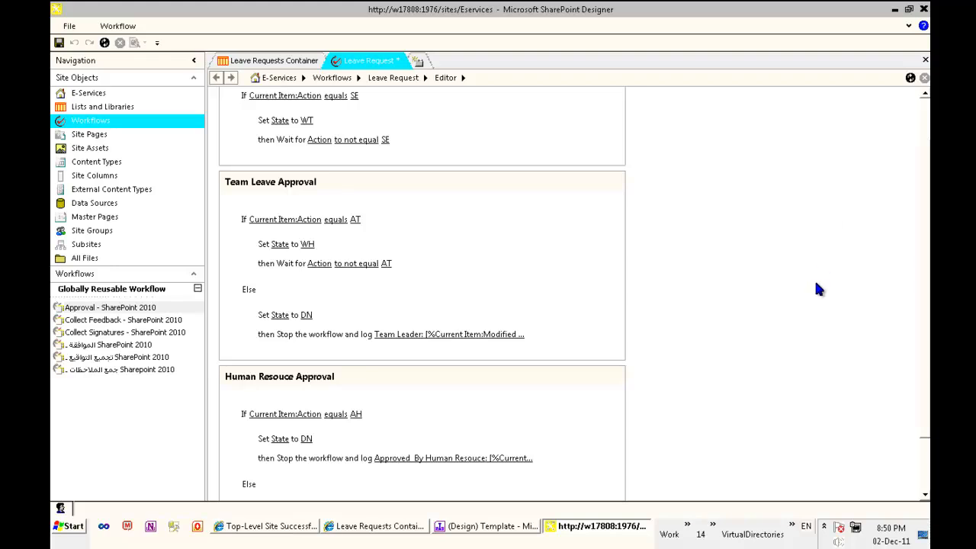
scroll(762, 295, "up", 2)
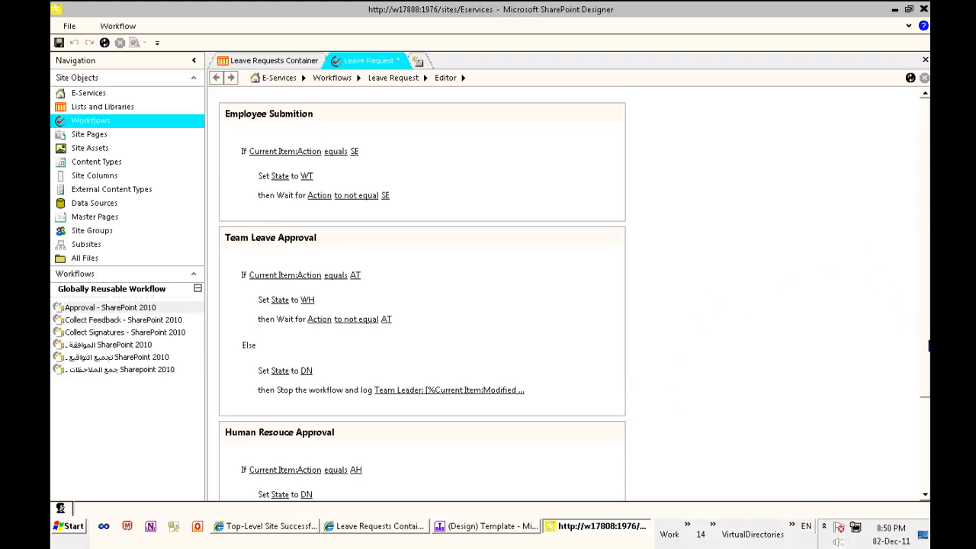
scroll(572, 296, "down", 5)
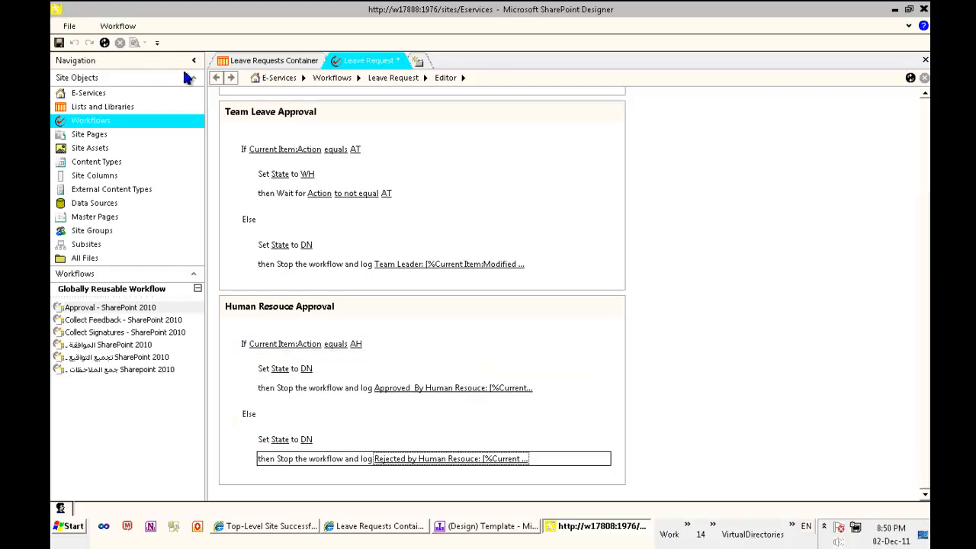
- Glance at the Leave Requests Container settings, then save the Leave Request workflow
left_click(286, 61)
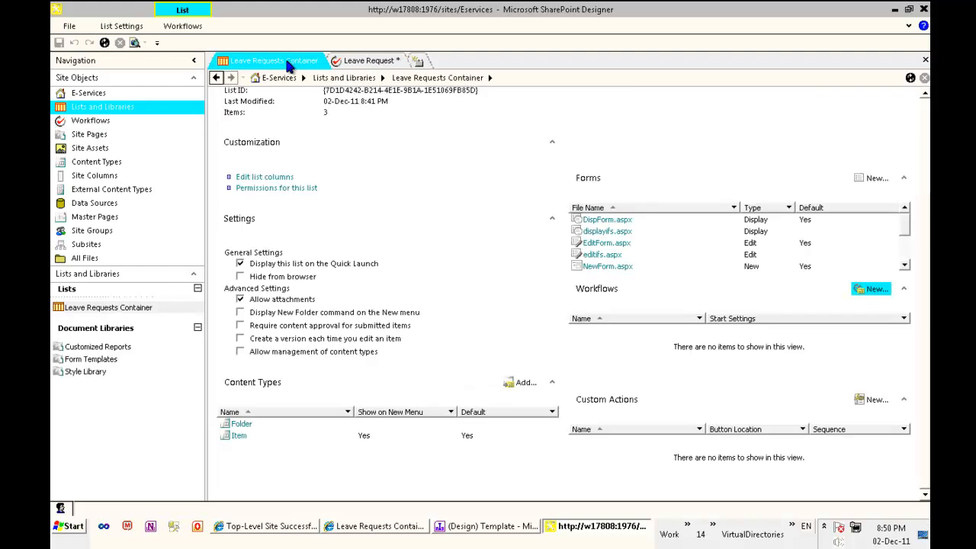
left_click(363, 62)
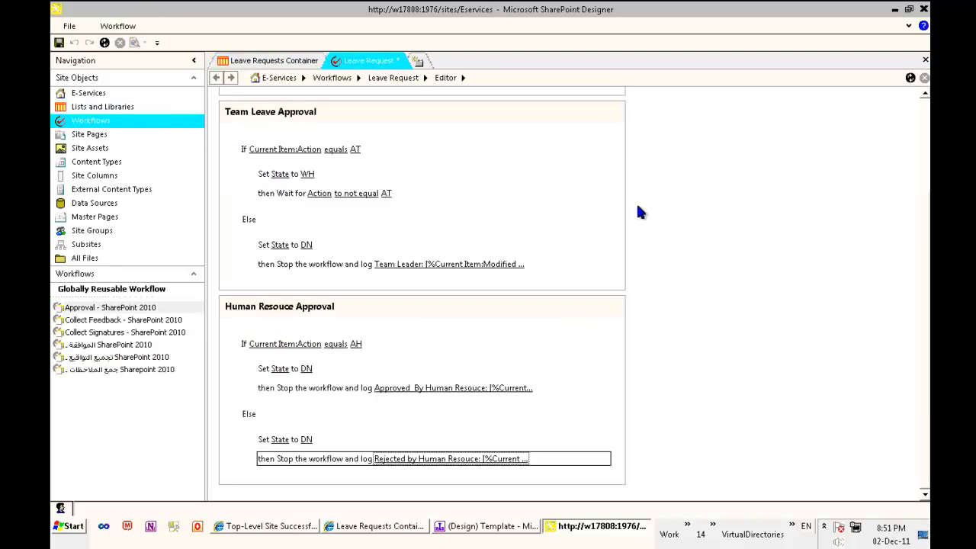
left_click(59, 43)
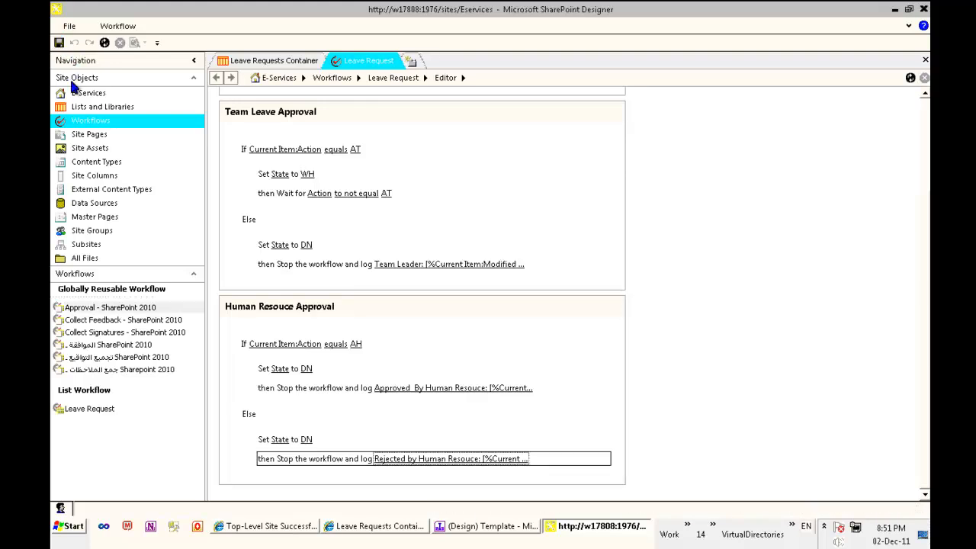
- Make the Leave Request workflow start automatically when an item is created, not manually, and save
left_click(80, 122)
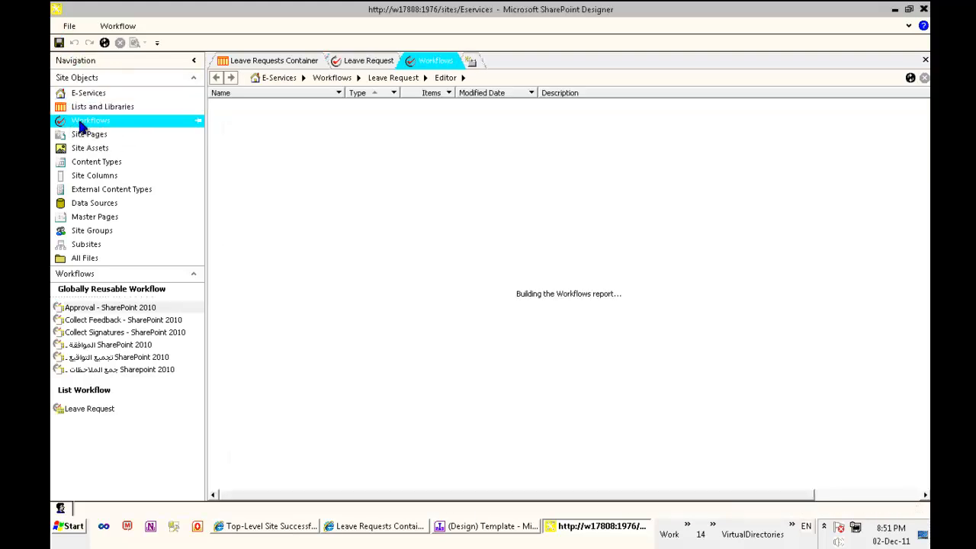
left_click(308, 226)
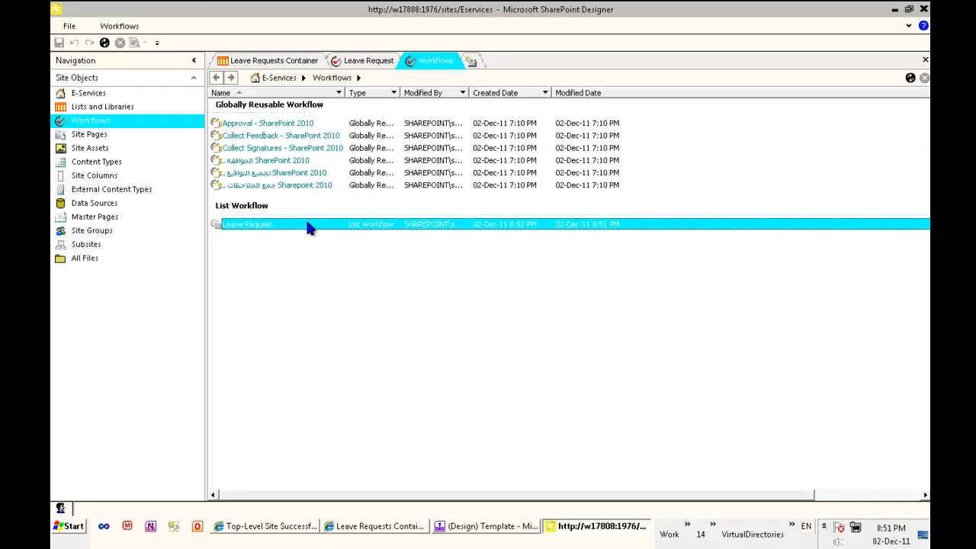
right_click(309, 226)
left_click(326, 234)
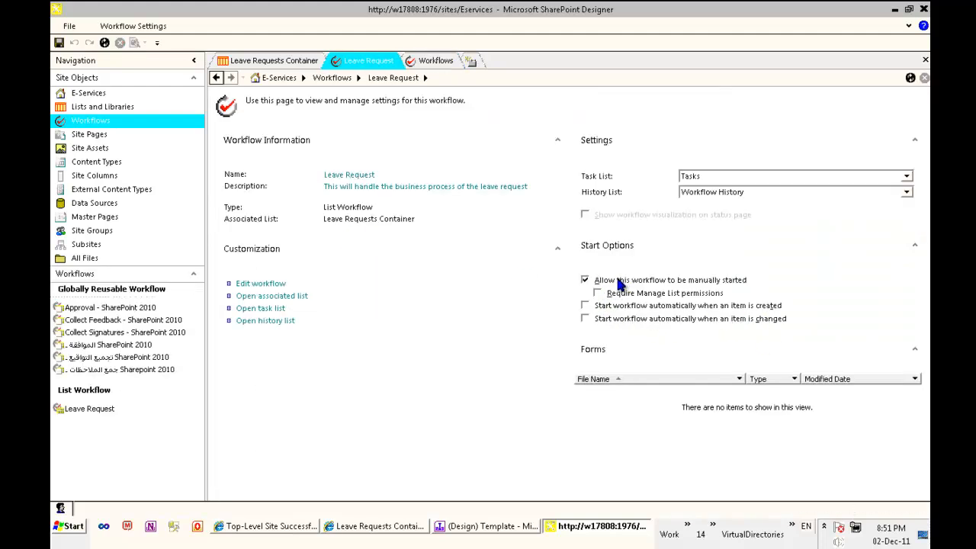
left_click(585, 305)
left_click(584, 279)
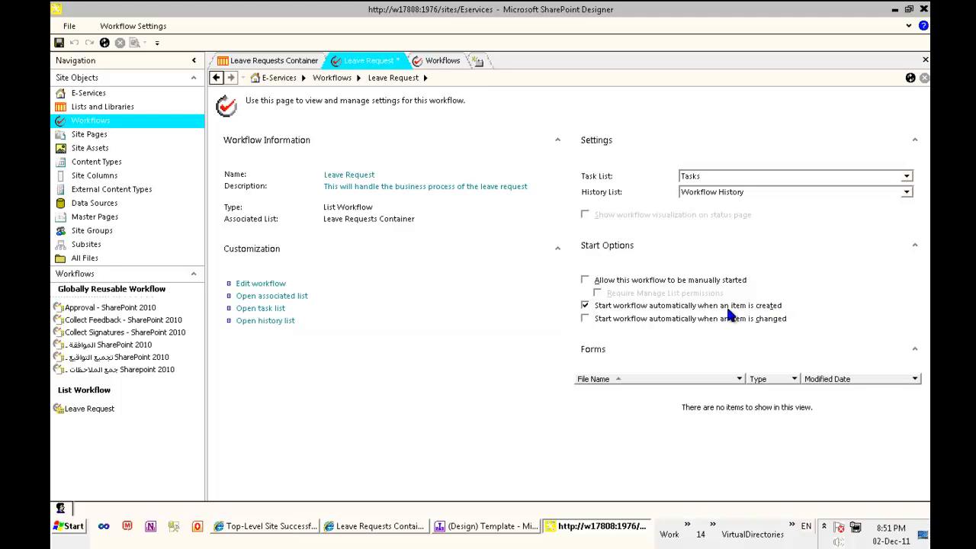
left_click(58, 43)
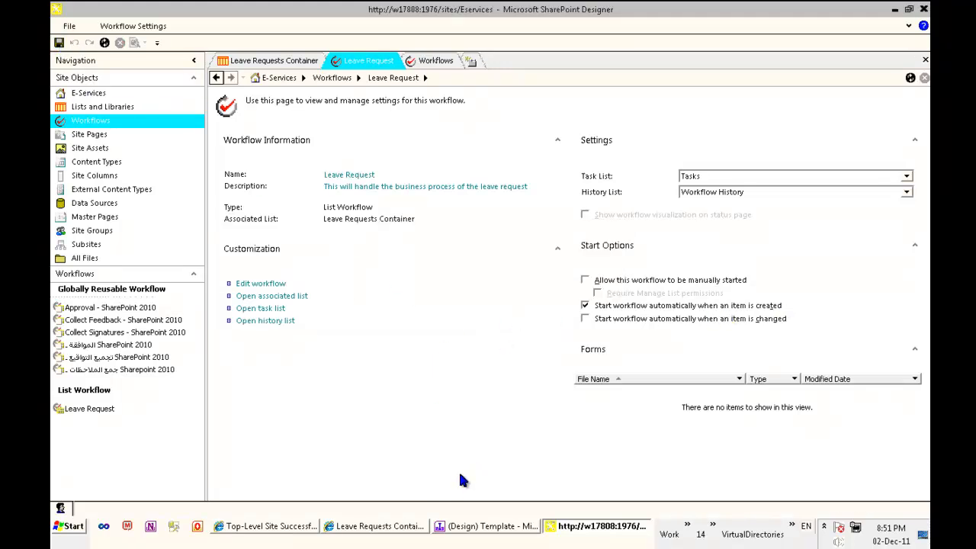
left_click(404, 532)
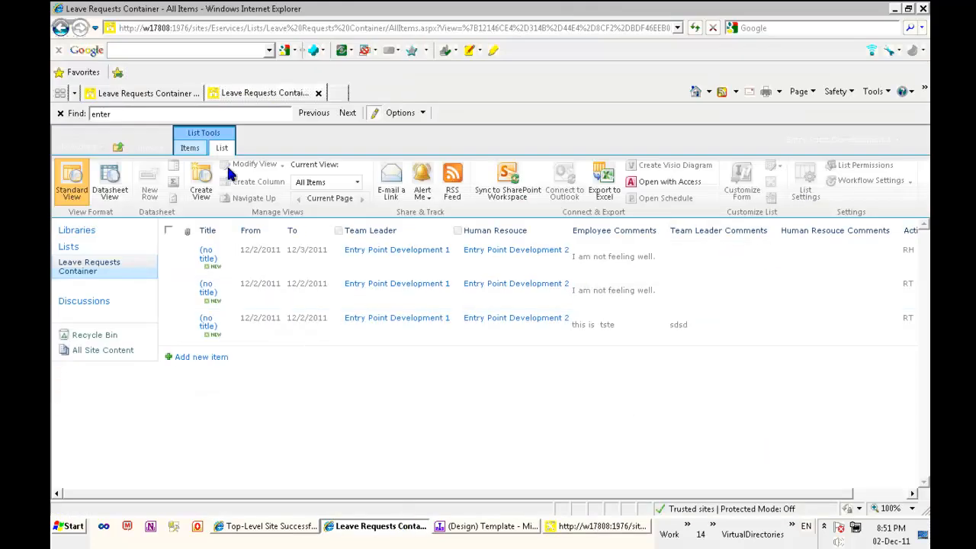
- Sign in to SharePoint as a different user, entering the other account's user name and password
left_click(201, 28)
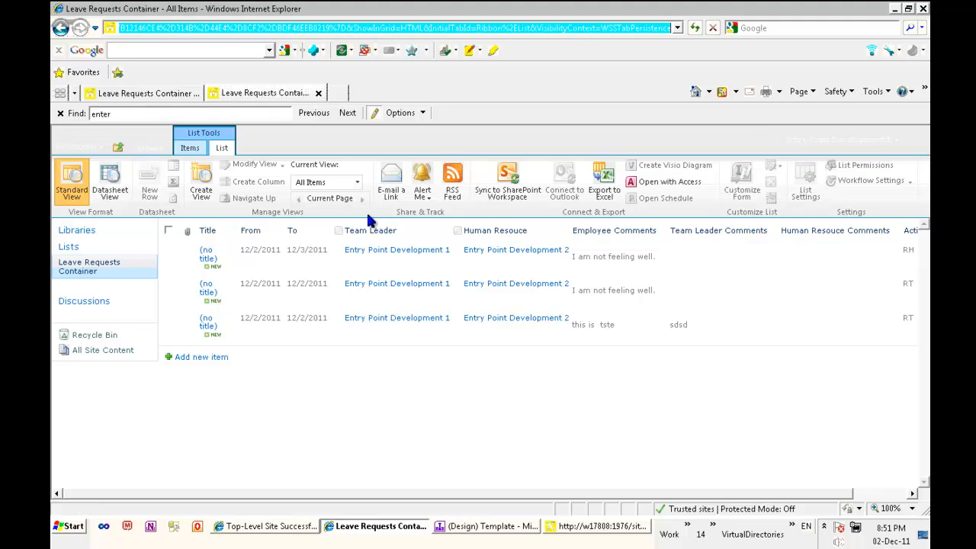
left_click(889, 141)
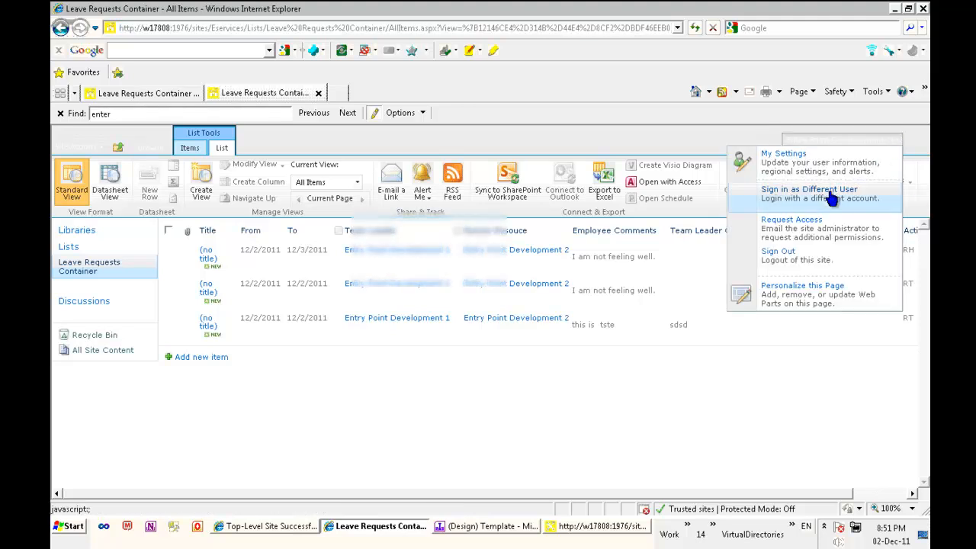
left_click(832, 250)
left_click(456, 323)
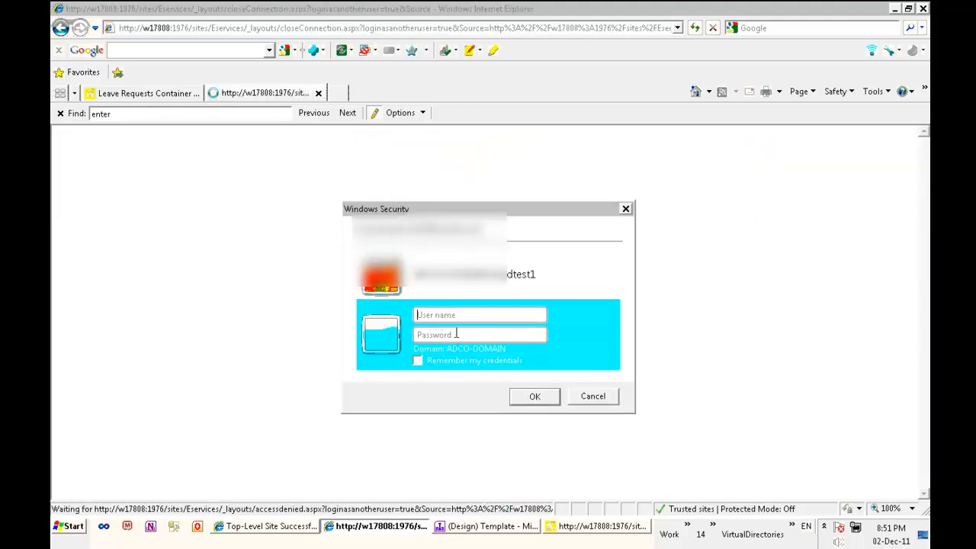
type("ad1005339")
key("Tab")
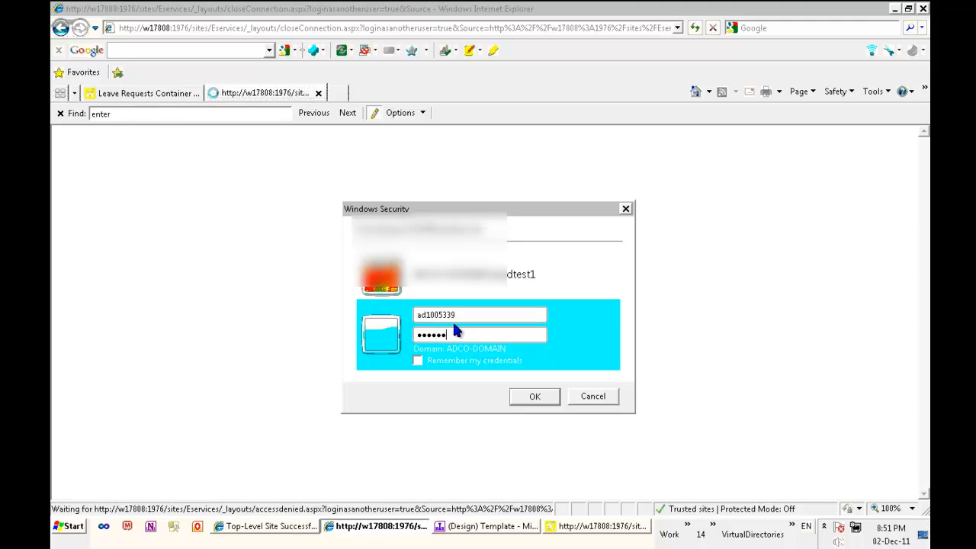
key("Return")
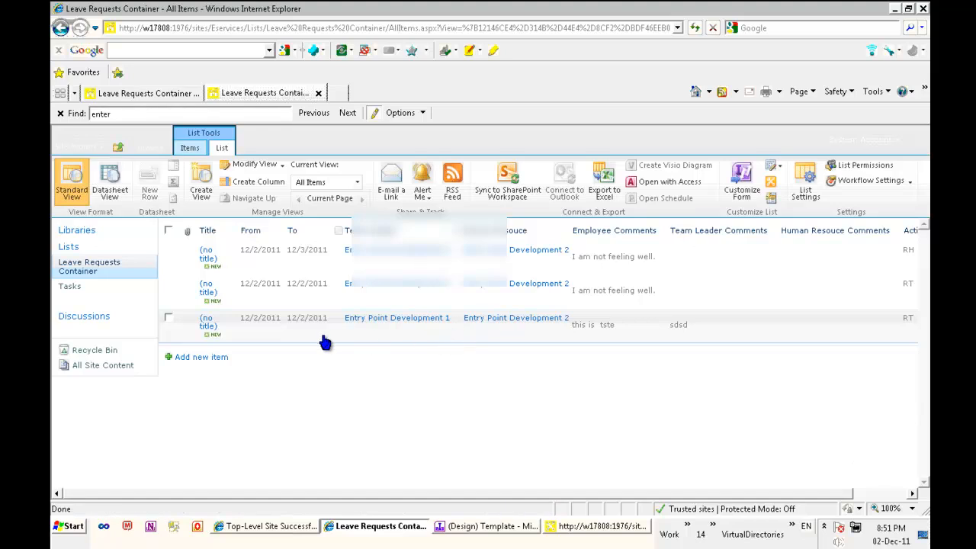
- Open the list settings and its Workflow Settings page, then return to the list settings
left_click(806, 185)
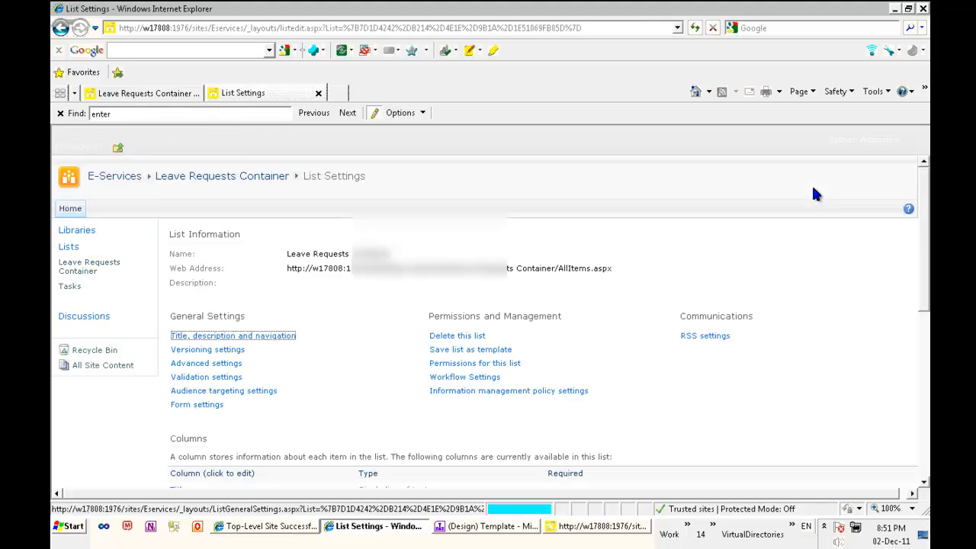
scroll(405, 321, "down", 1)
left_click(456, 328)
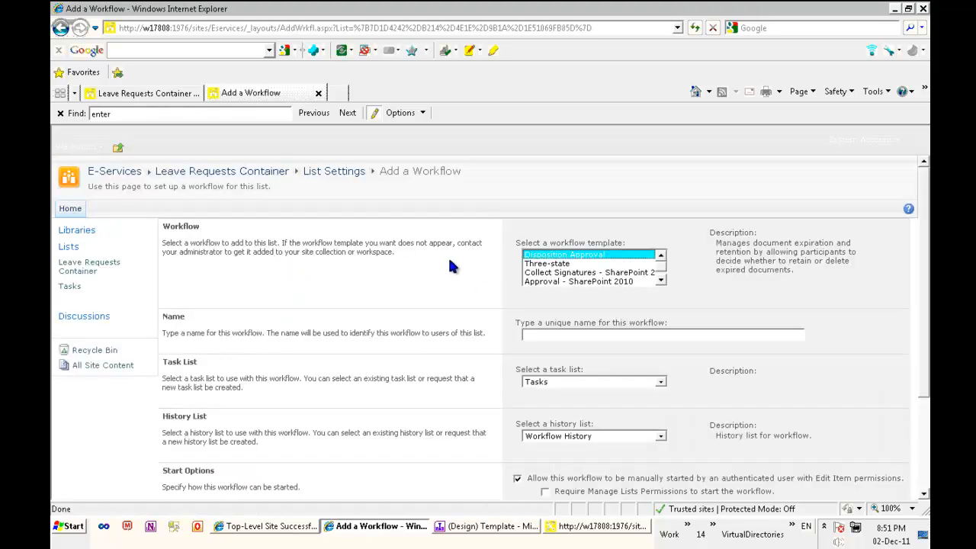
left_click(60, 27)
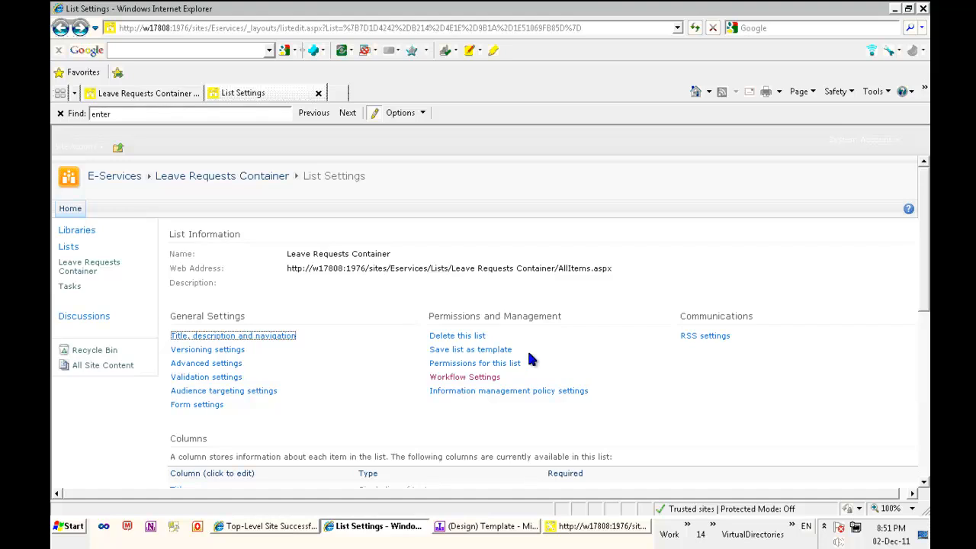
scroll(604, 366, "down", 3)
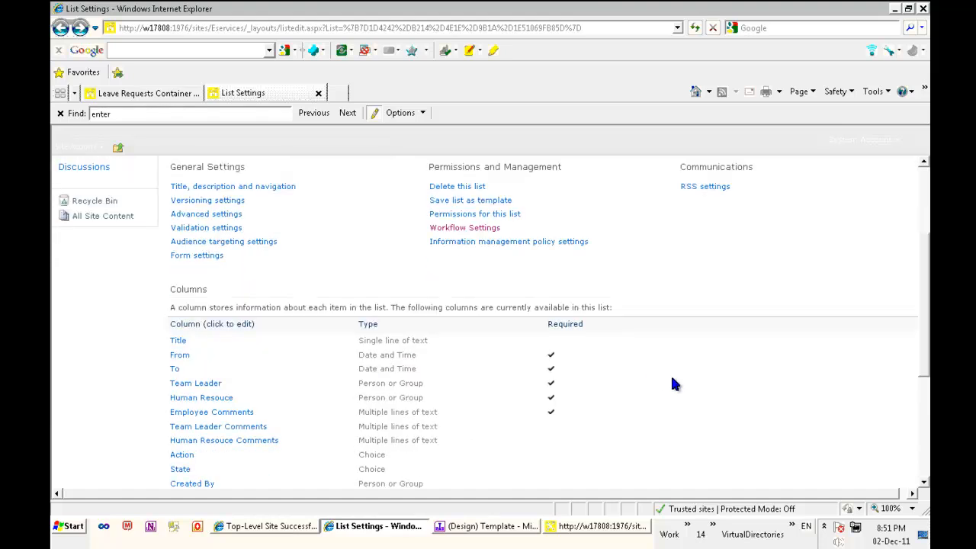
scroll(673, 374, "up", 2)
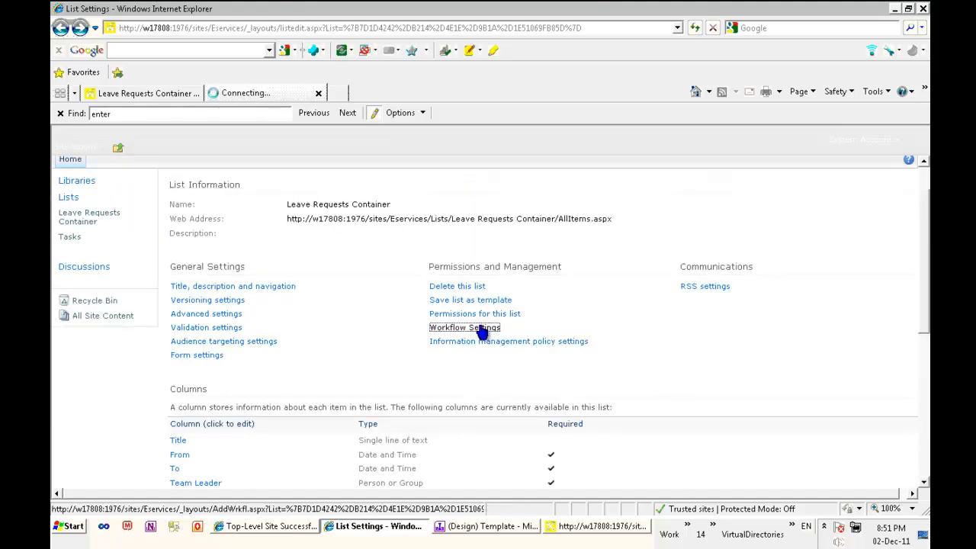
- Browse the Add a Workflow templates, then go to the E-Services home page
left_click(464, 328)
left_click(661, 280)
left_click(662, 254)
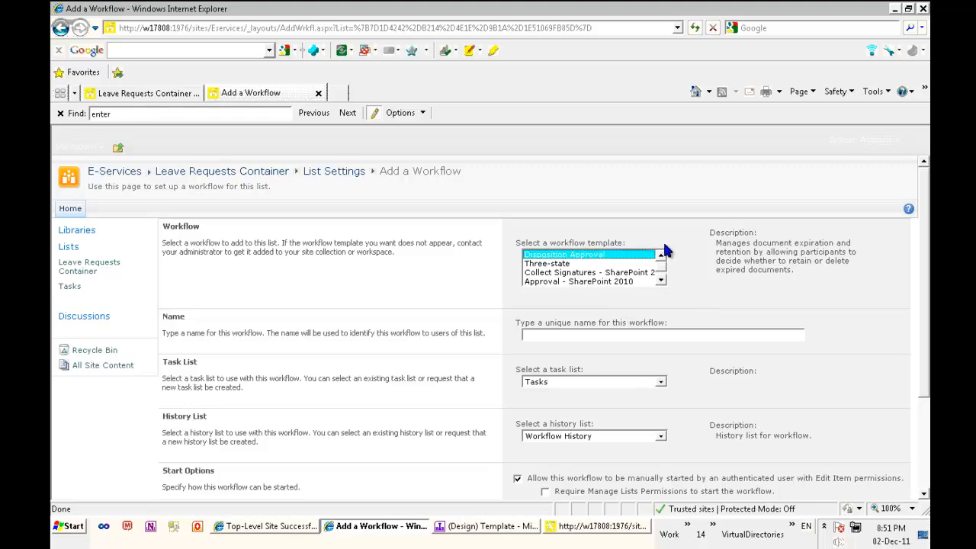
left_click(61, 29)
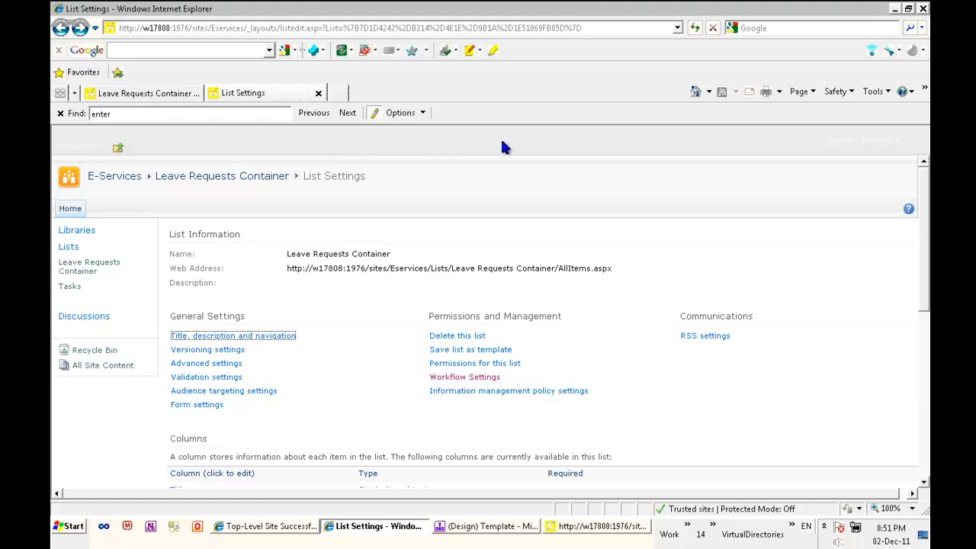
left_click(134, 181)
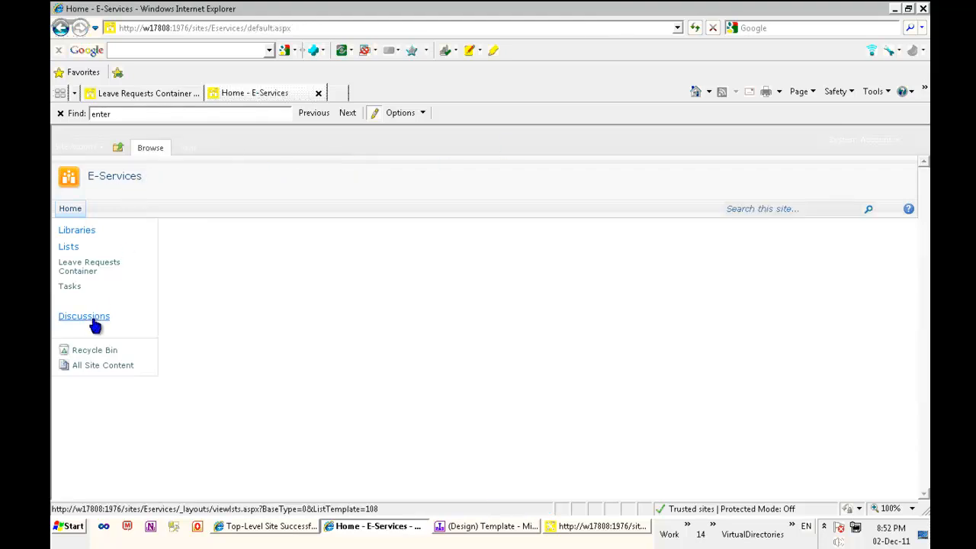
- Switch back to SharePoint Designer and look through the File tab pages
left_click(580, 526)
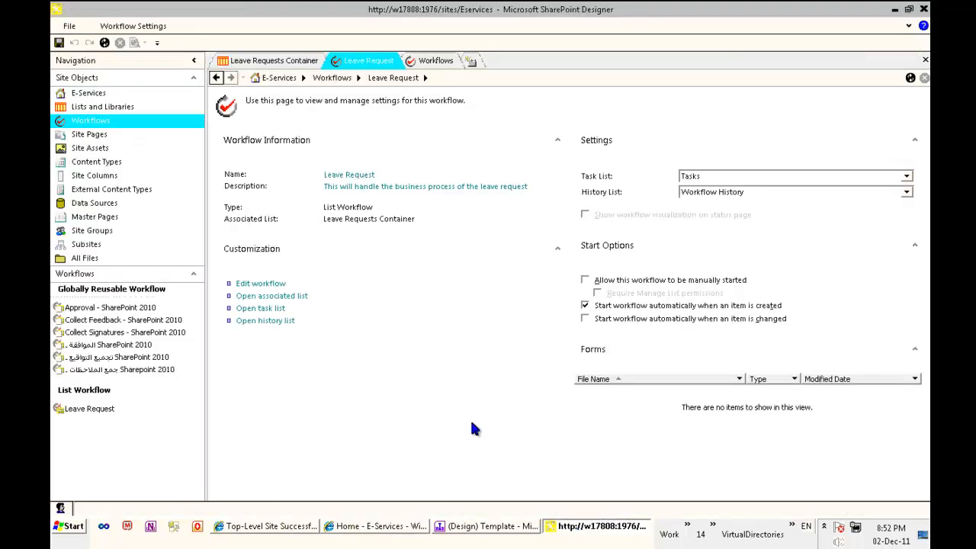
left_click(70, 26)
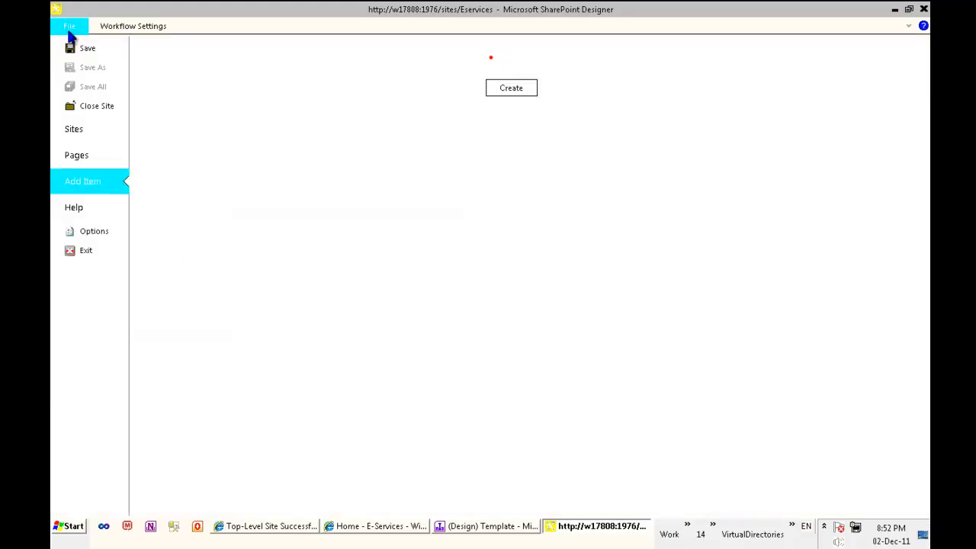
left_click(69, 27)
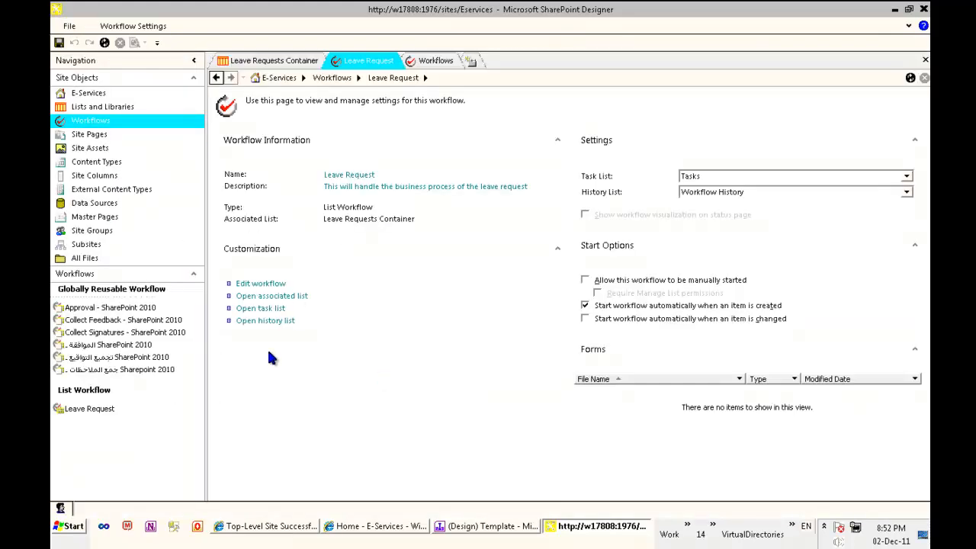
left_click(72, 27)
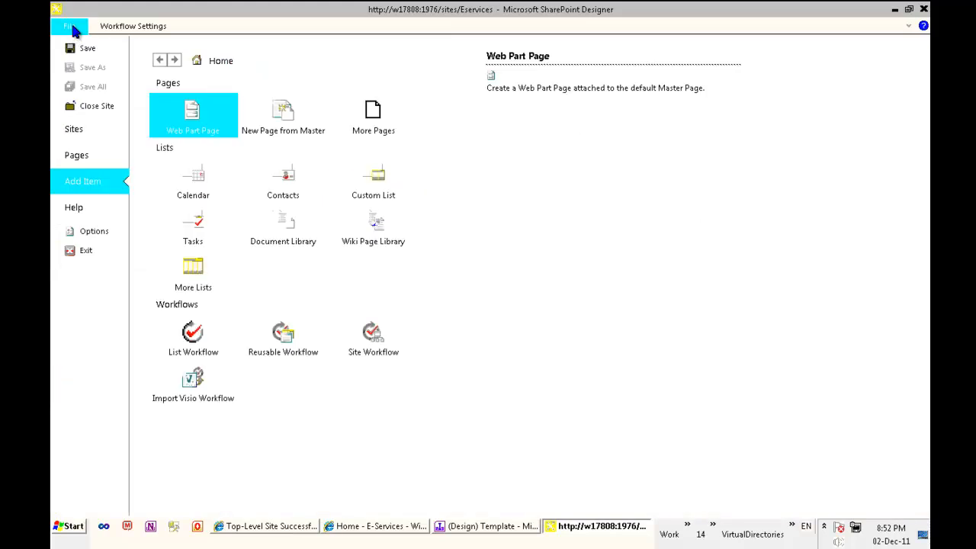
left_click(72, 27)
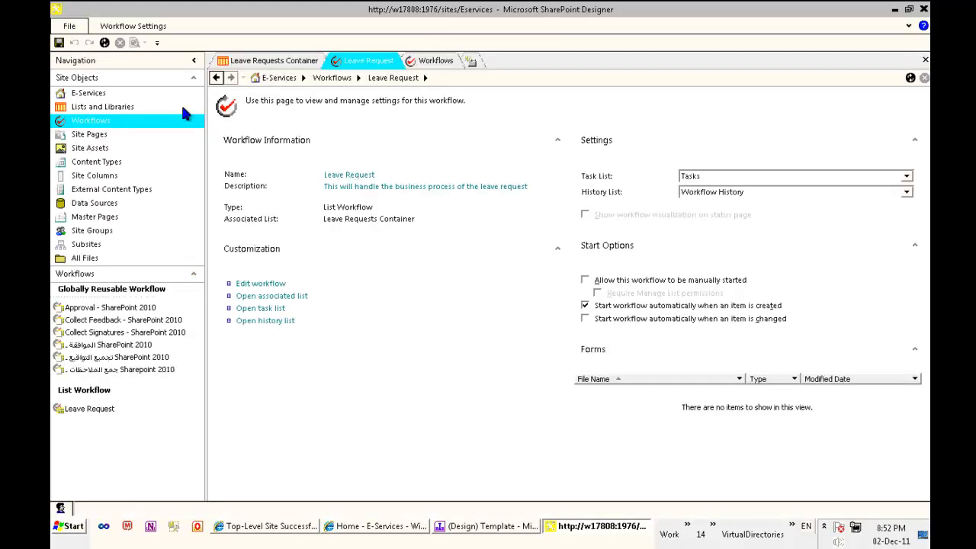
- Expand the ribbon and publish the Leave Request workflow from its settings page
left_click(432, 64)
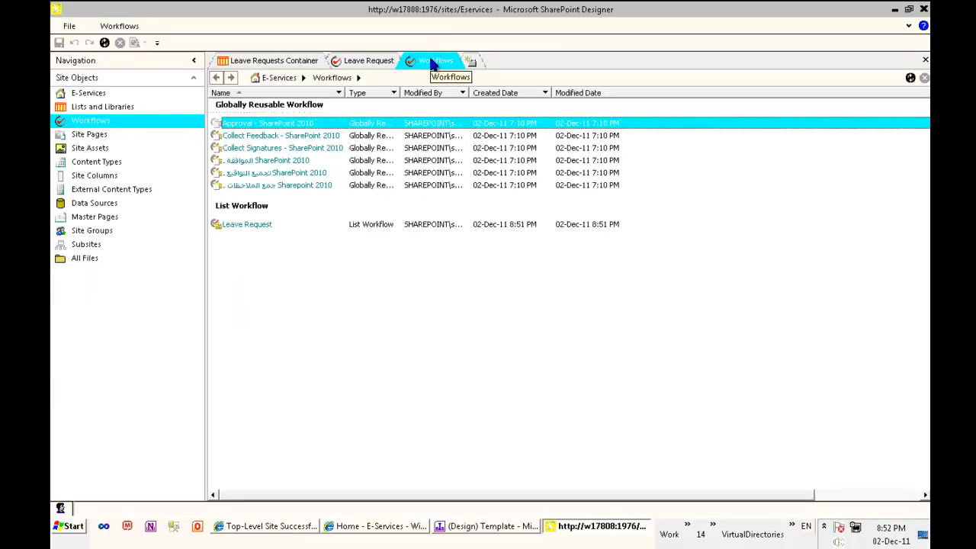
left_click(912, 27)
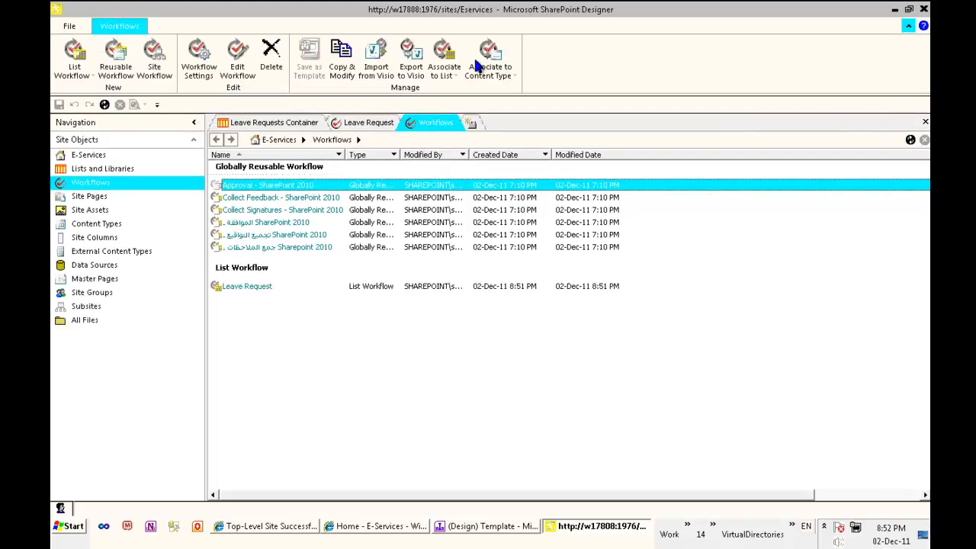
left_click(371, 121)
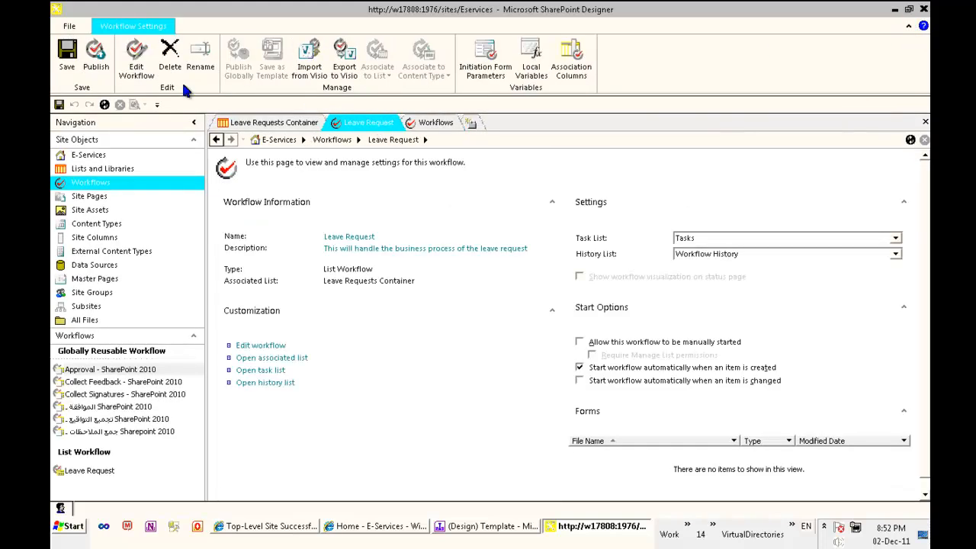
left_click(92, 52)
- Open Leave Requests Container's Workflow Settings to confirm Leave Request is listed with 0 in progress
left_click(405, 532)
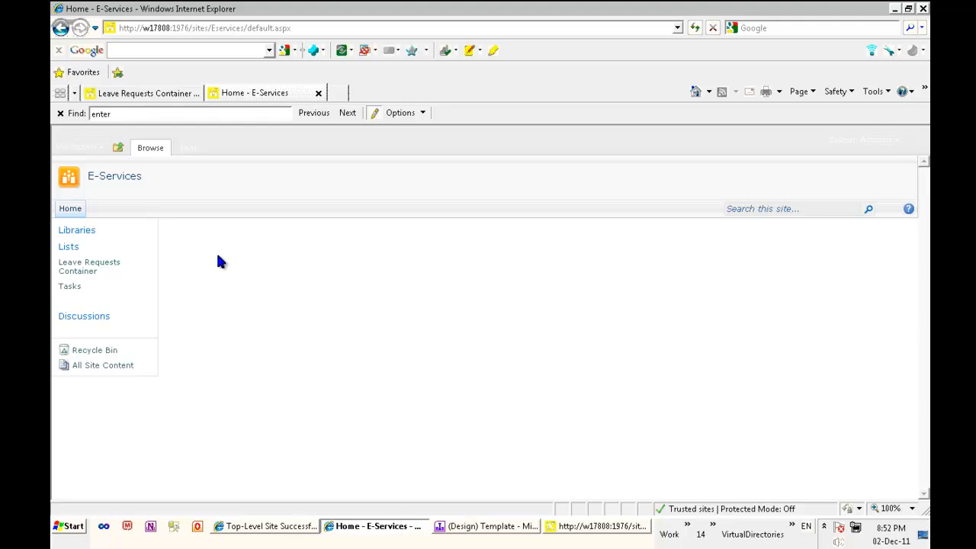
left_click(84, 273)
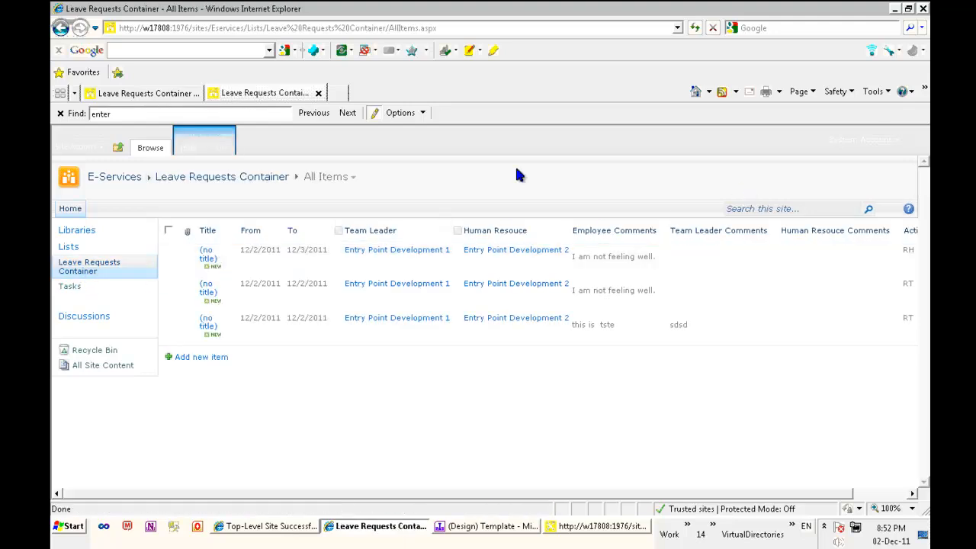
left_click(201, 148)
left_click(219, 150)
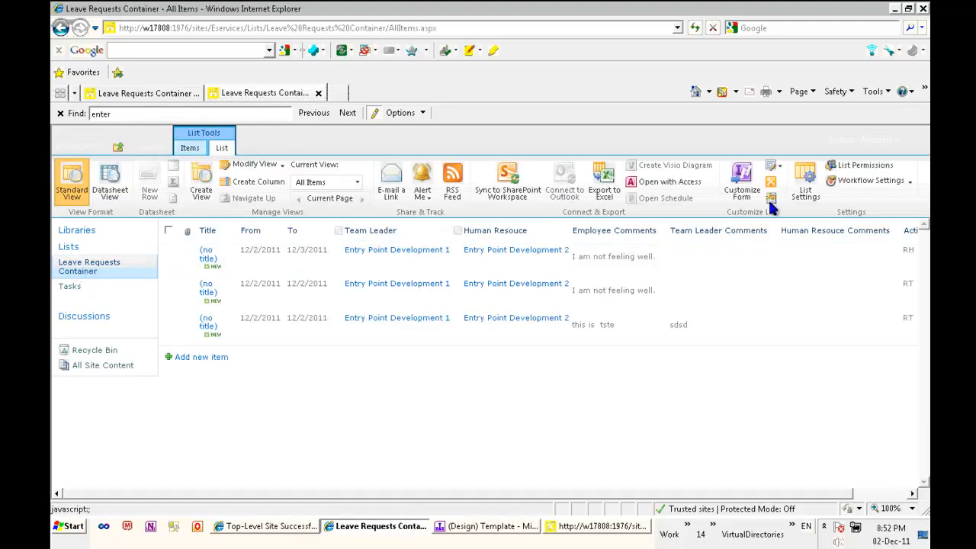
left_click(806, 185)
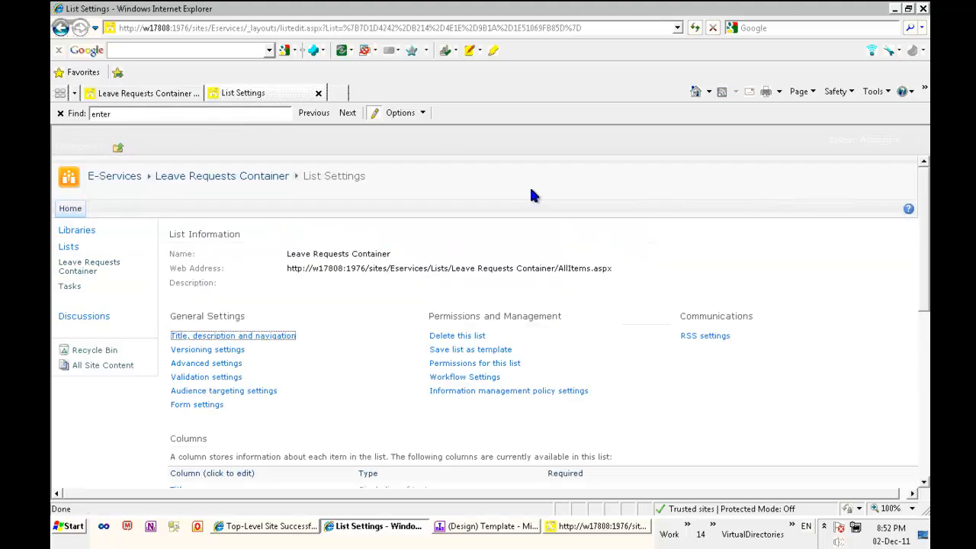
left_click(488, 377)
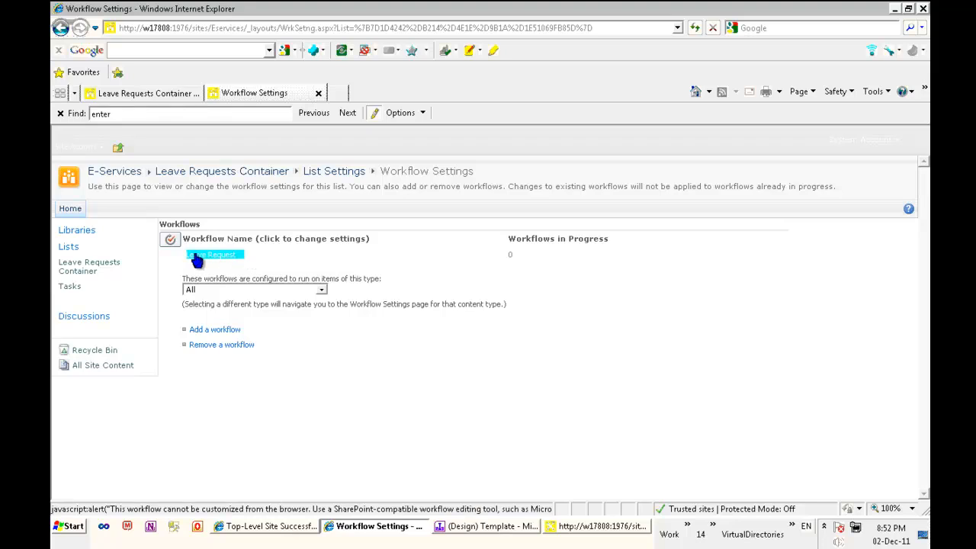
- Sign in as the test user account, re-entering the credentials after the first attempt
left_click(68, 208)
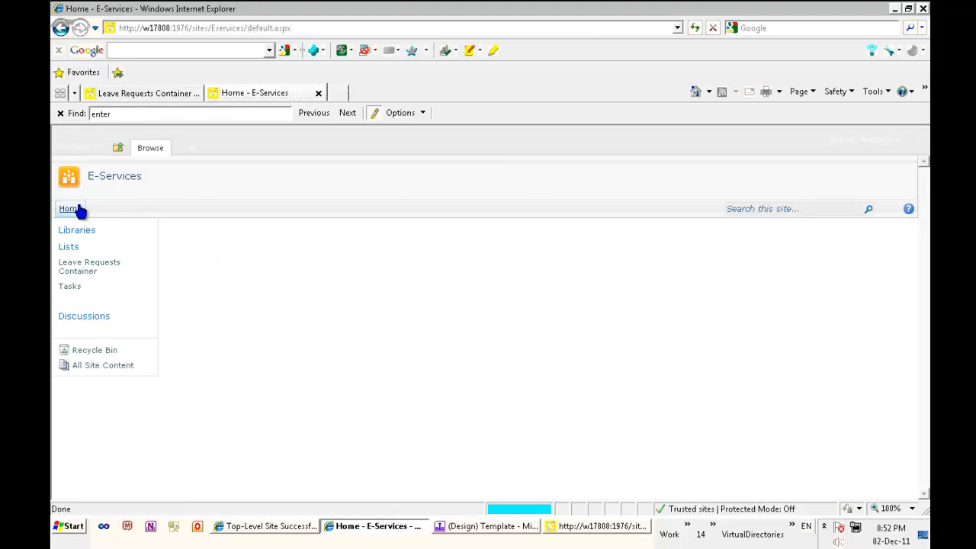
left_click(878, 146)
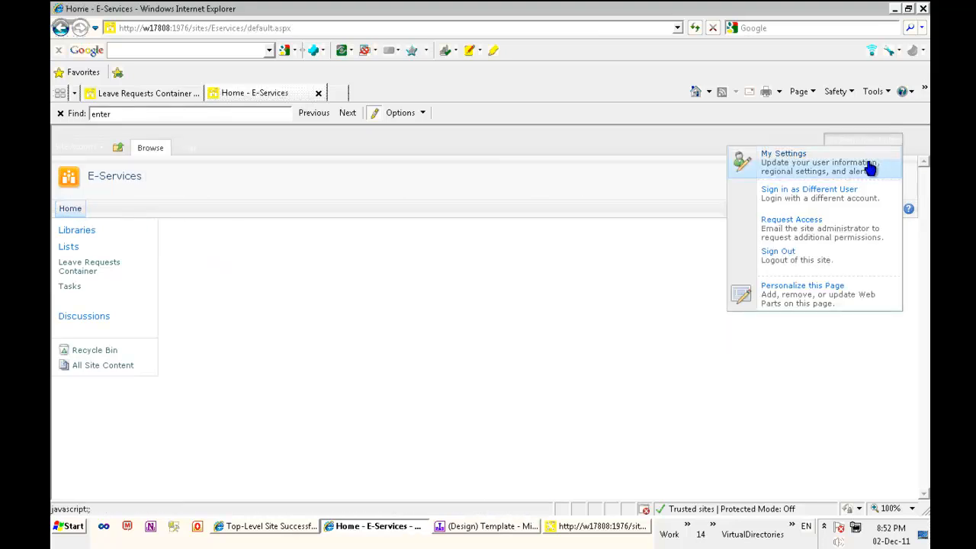
left_click(842, 196)
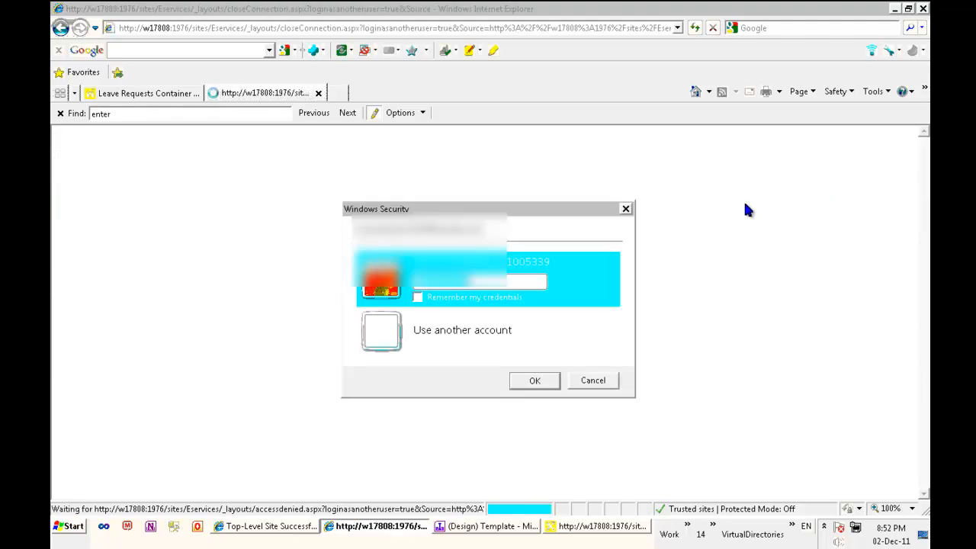
left_click(482, 334)
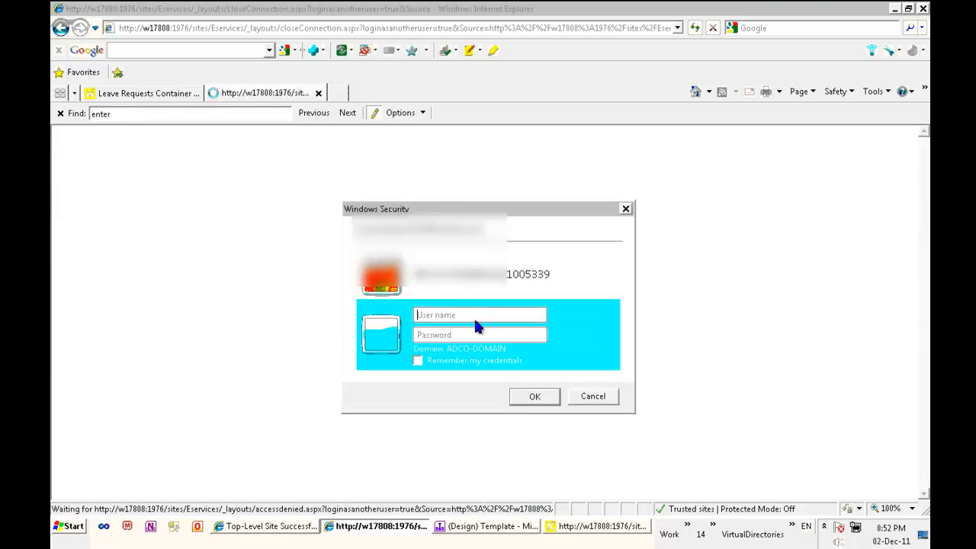
type("epdetst1")
key("Return")
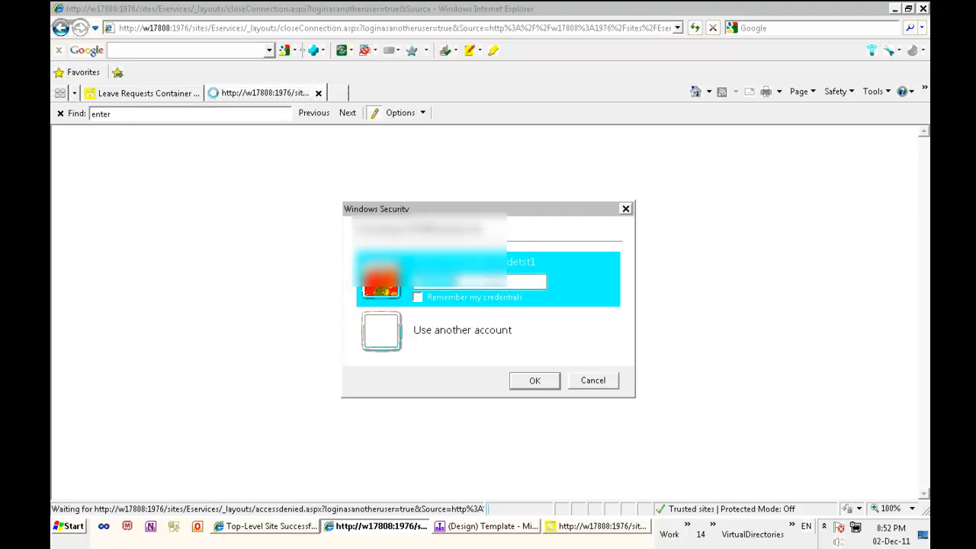
left_click(478, 329)
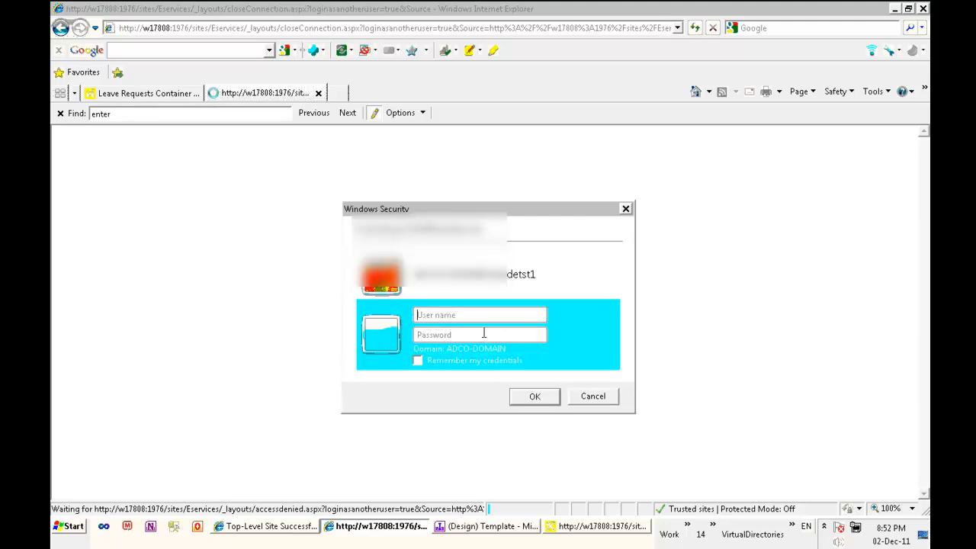
type("epdtest1")
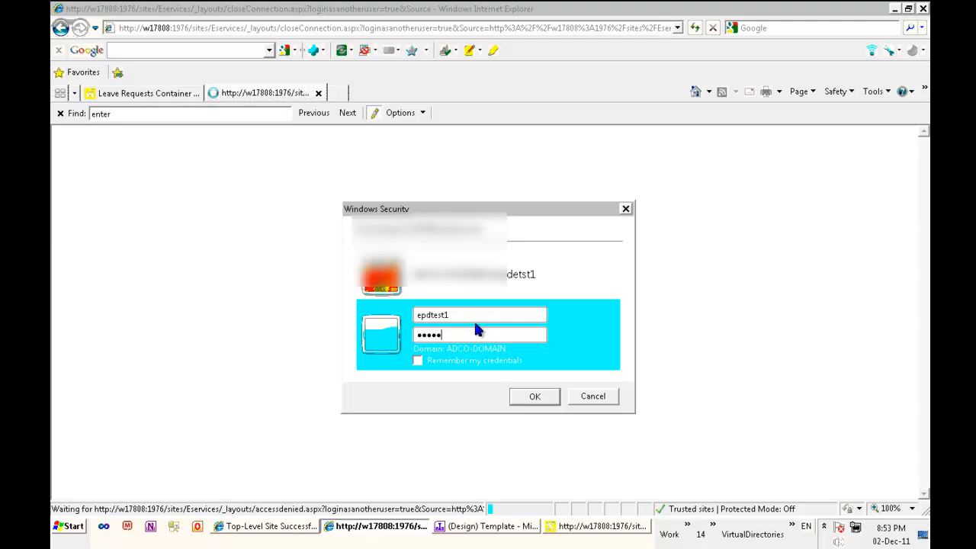
key("Return")
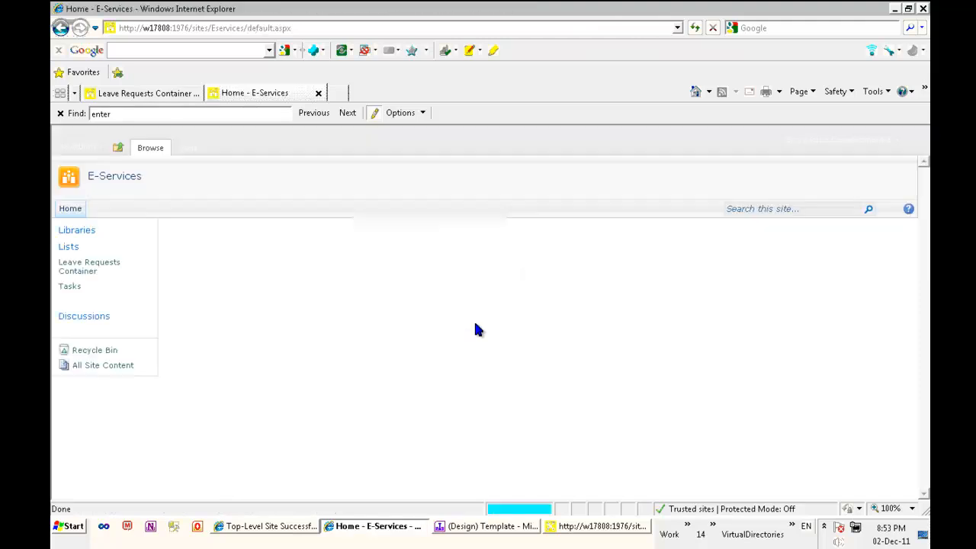
- Start a new leave request and resolve the Team Leader and Human Resource accounts
left_click(89, 267)
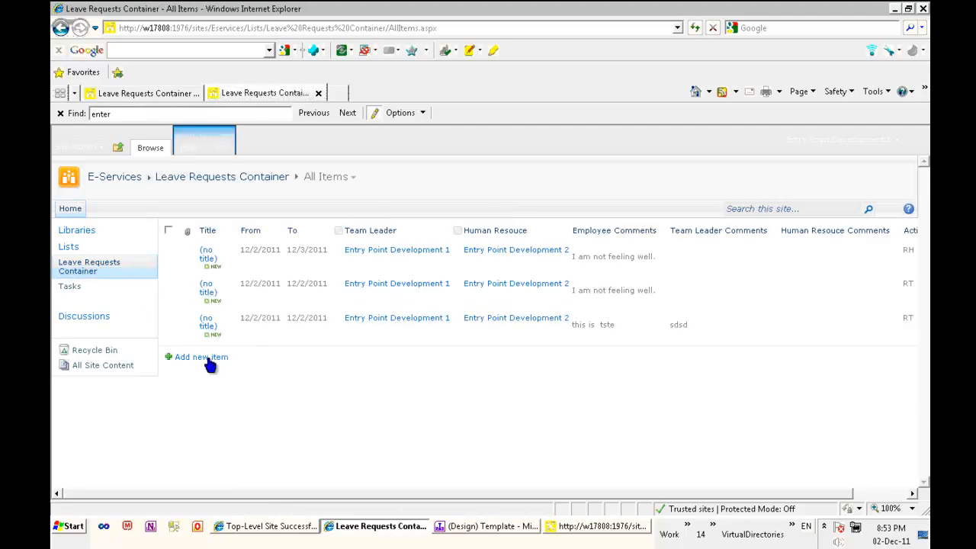
left_click(204, 355)
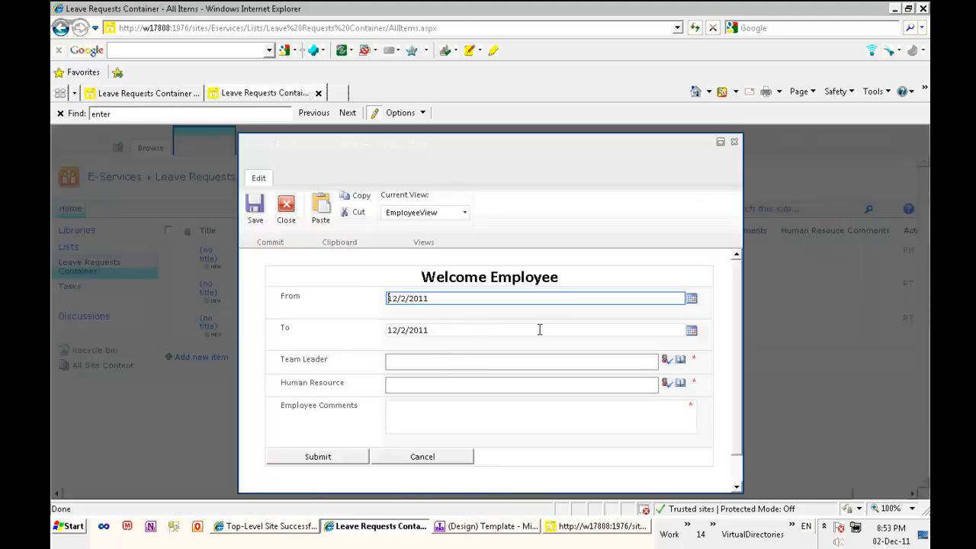
left_click(492, 362)
type("epdtest2")
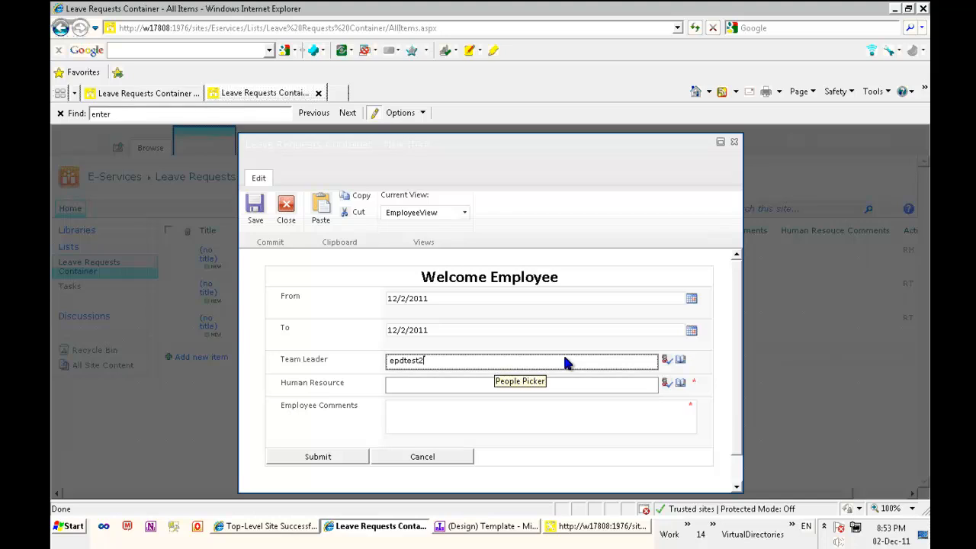
key("ctrl+k")
left_click(486, 388)
type("epdt")
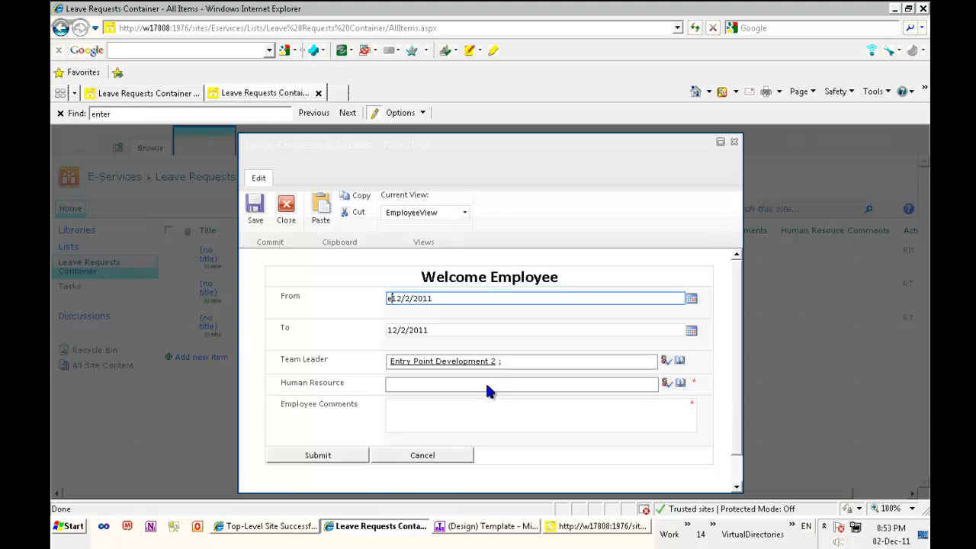
type("est")
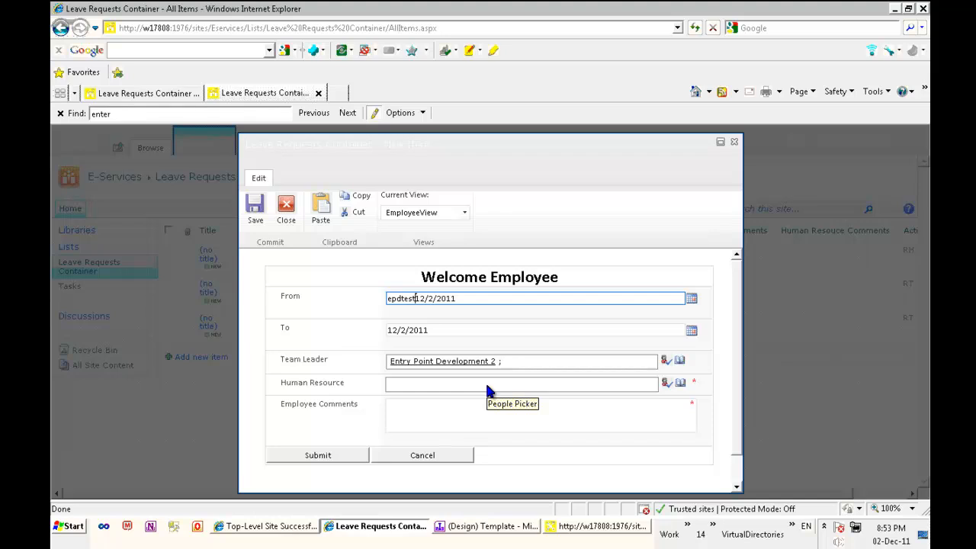
type("3")
key("shift+Home")
key("ctrl+x")
left_click(447, 385)
key("ctrl+v")
- Add the comment 'I am not feeling well', set the To date to 12/21/2011, and submit
left_click(449, 412)
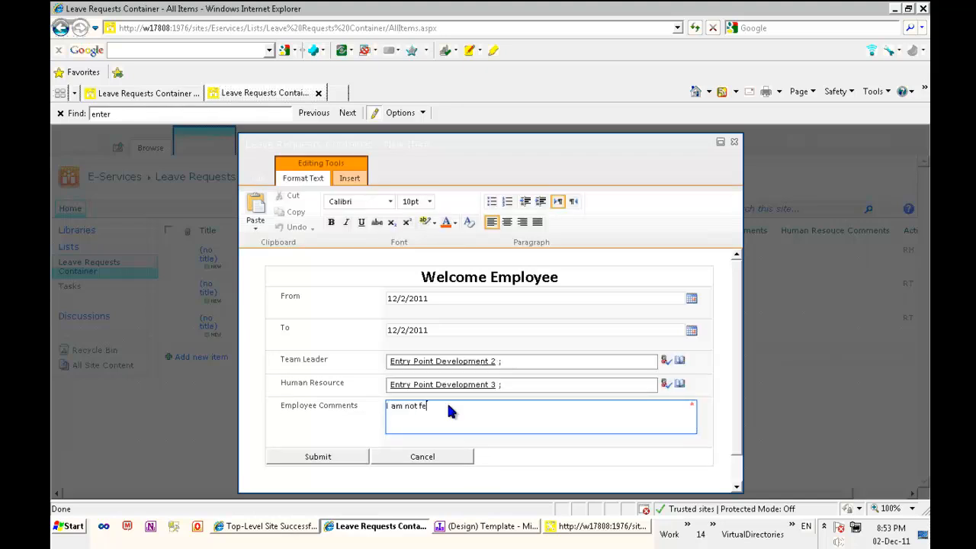
type("I am not feeling well")
left_click(691, 331)
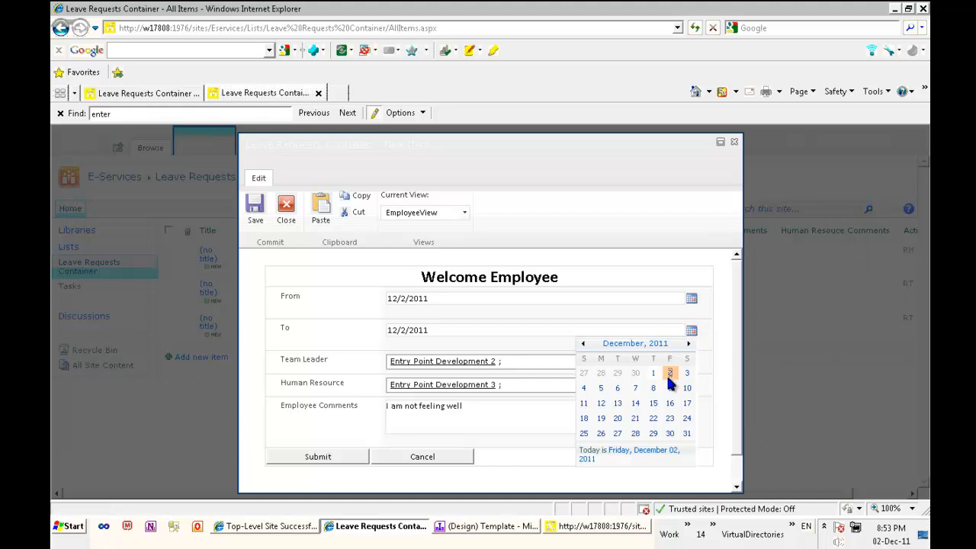
left_click(689, 374)
left_click(691, 330)
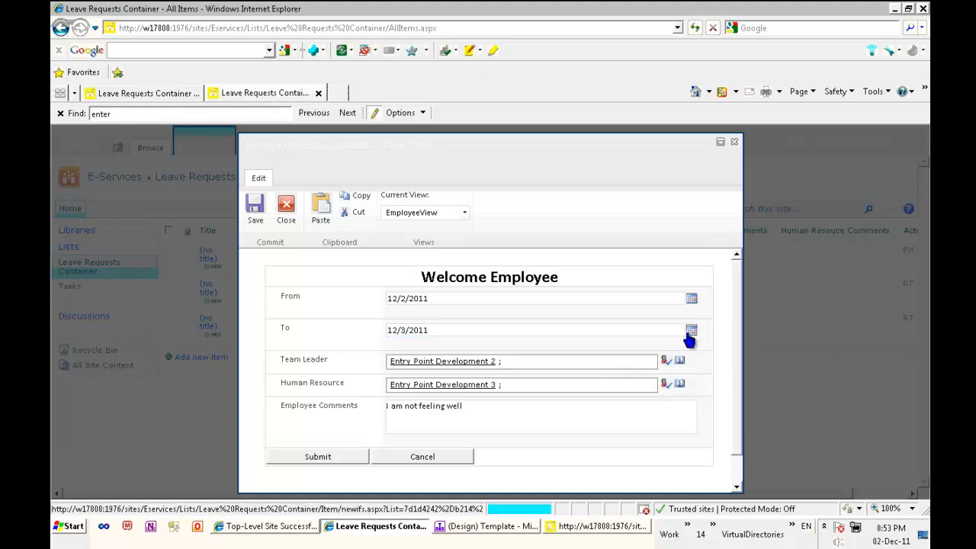
left_click(342, 453)
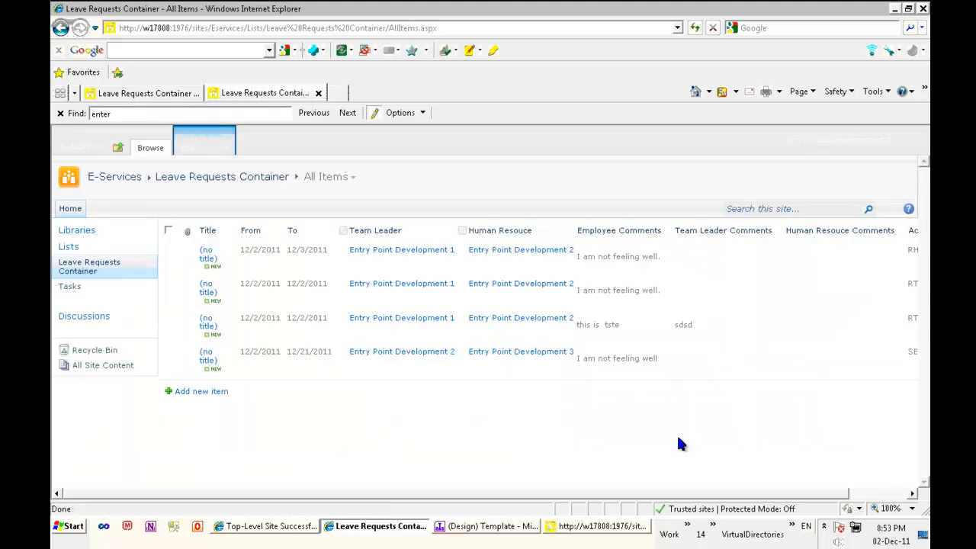
- Reload the Leave Requests Container page and scroll across to view the new request
left_click_drag(745, 499, 846, 501)
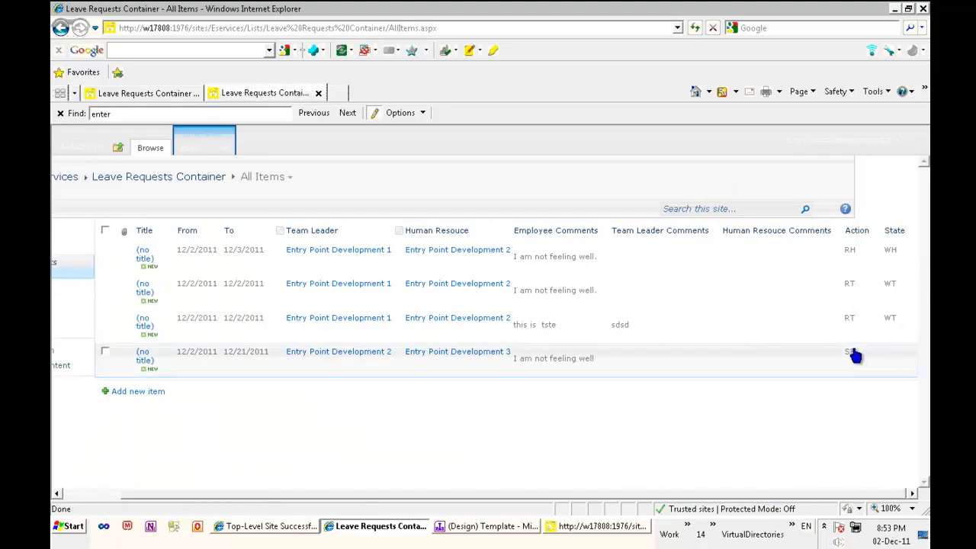
left_click(289, 30)
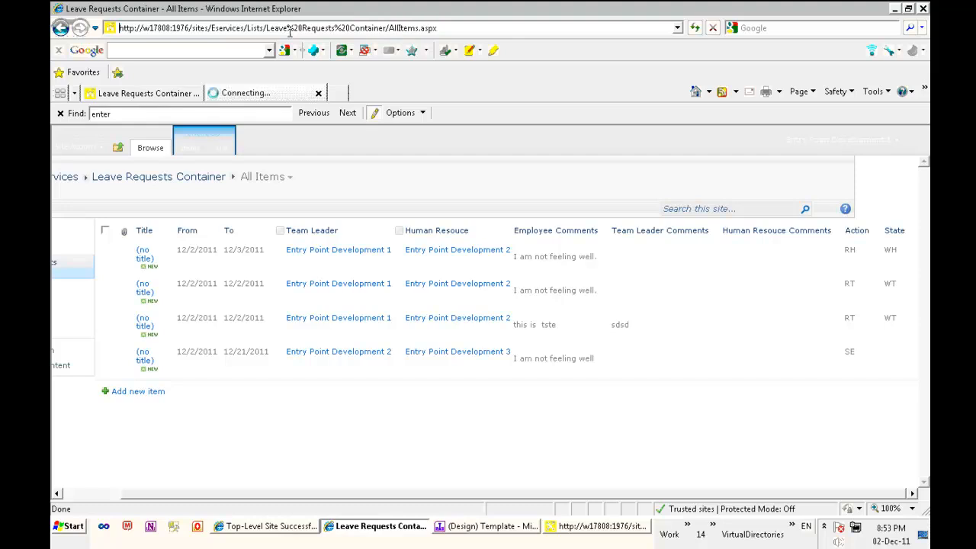
key("Return")
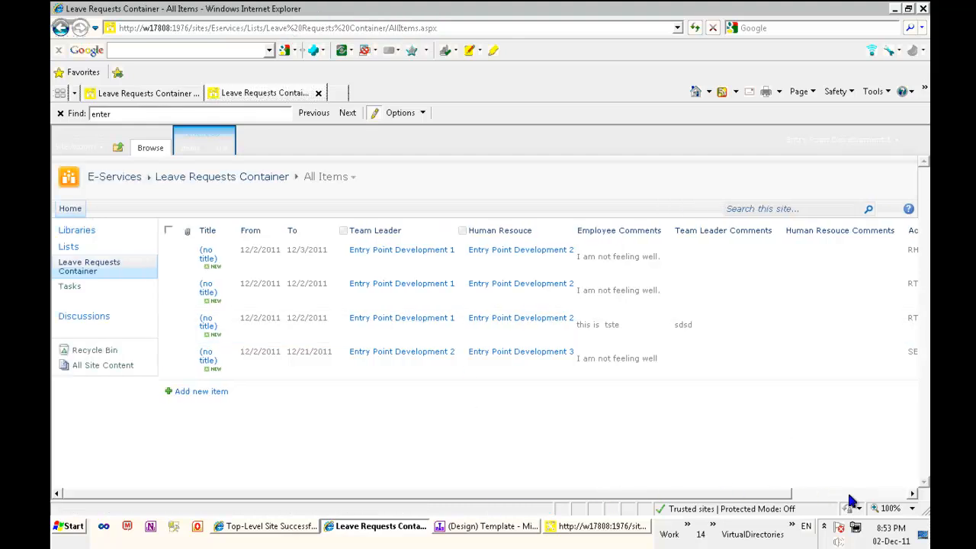
left_click_drag(778, 499, 872, 493)
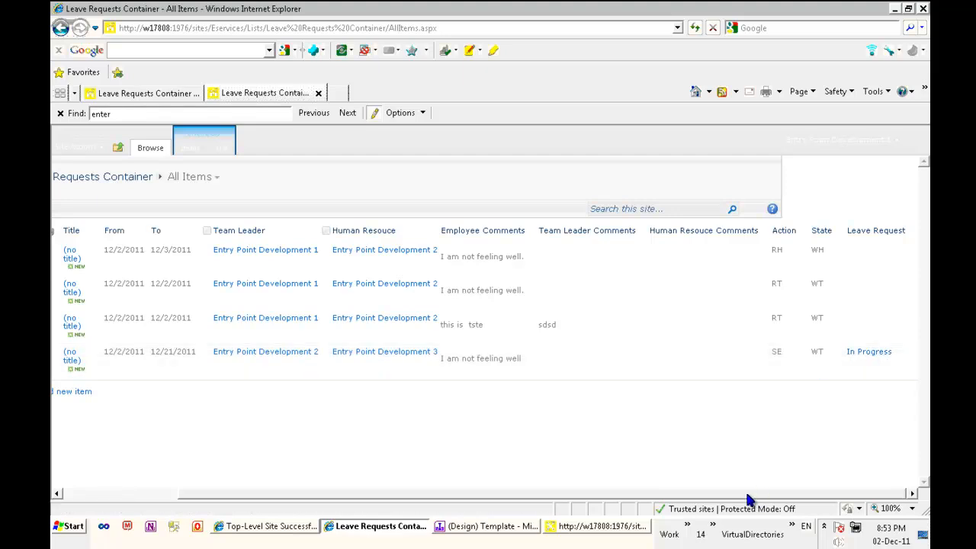
left_click_drag(757, 498, 637, 499)
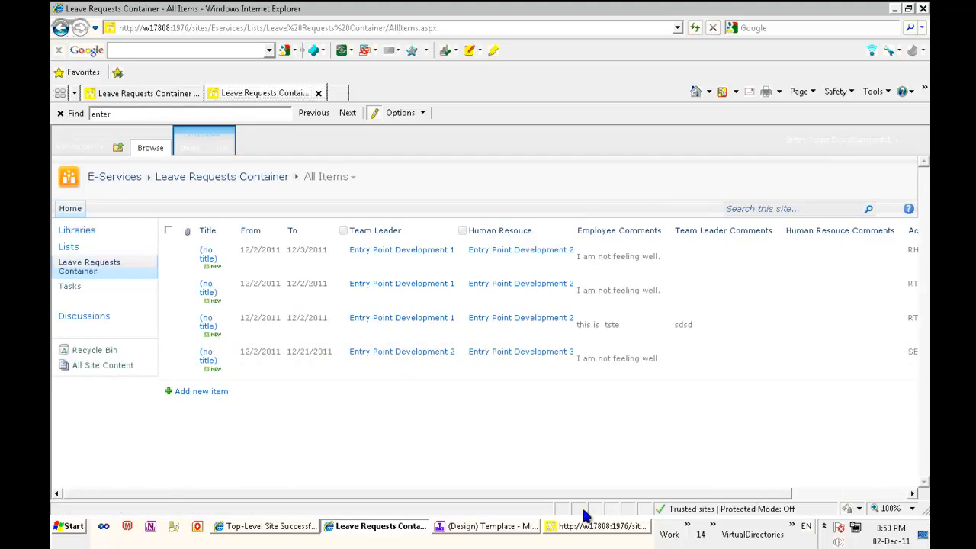
- As team leader, comment 'You leave is approved' on the request and approve it
left_click(233, 363)
left_click(161, 398)
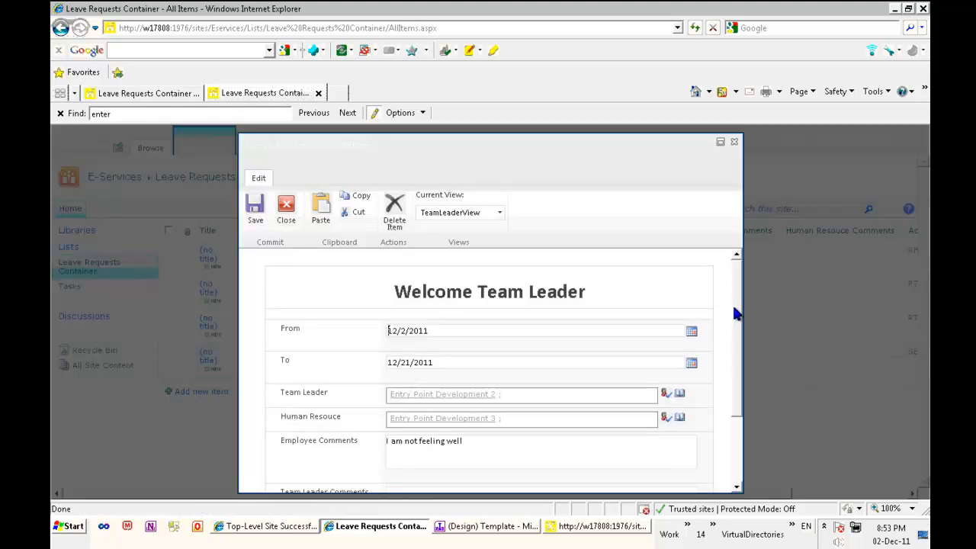
left_click_drag(734, 307, 730, 401)
left_click(512, 404)
type("You leave is approved")
key("BackSpace")
left_click(337, 443)
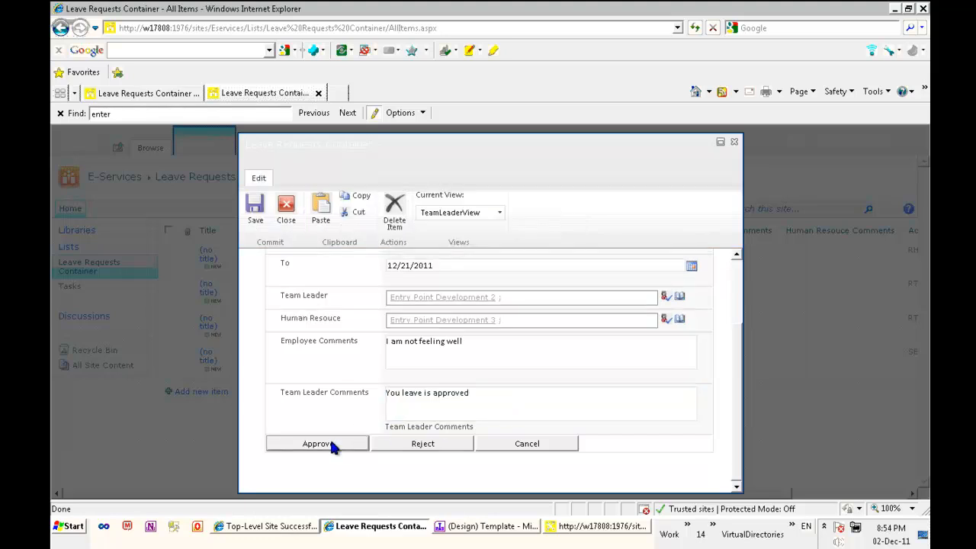
left_click_drag(610, 496, 876, 497)
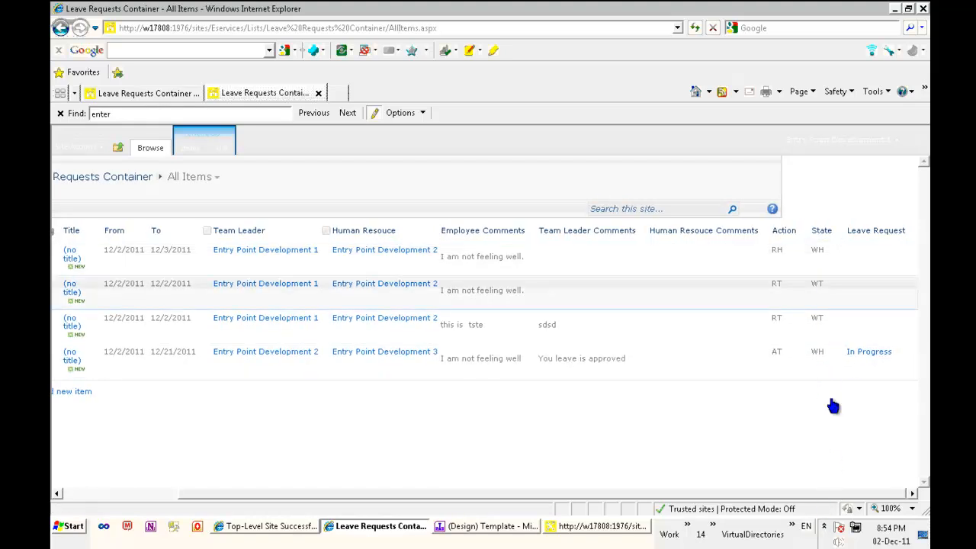
- As HR, comment 'No you dont have enough balance', reject the request, and check the workflow reads Completed
left_click_drag(835, 497, 202, 414)
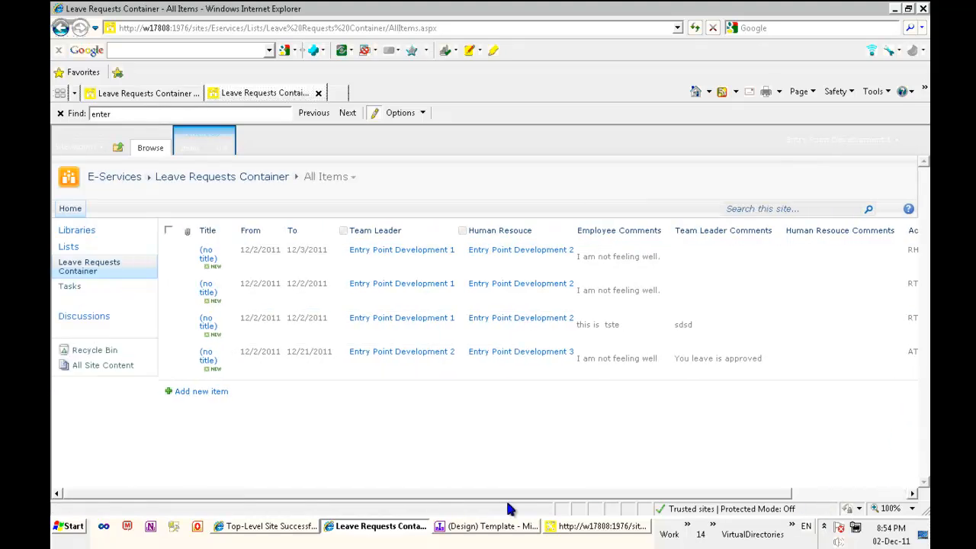
left_click(233, 360)
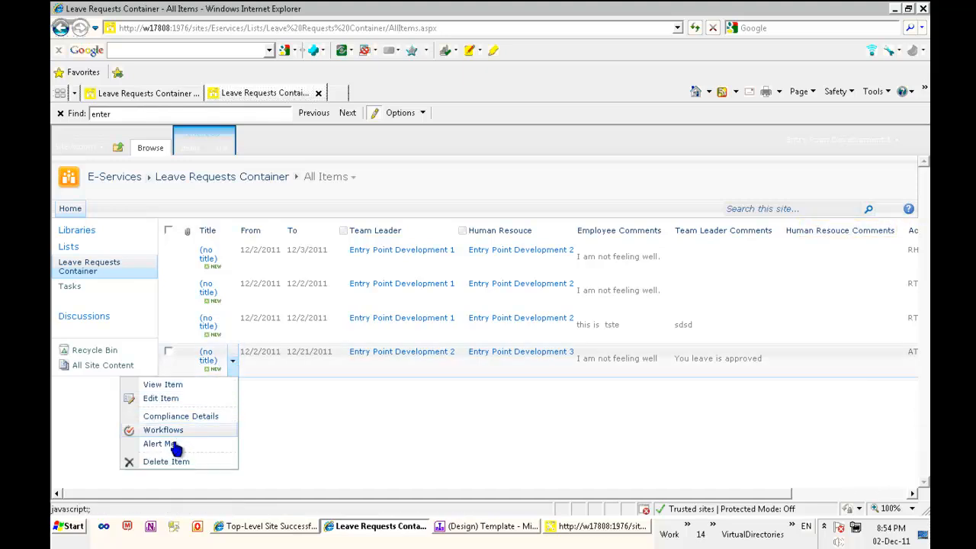
left_click(180, 399)
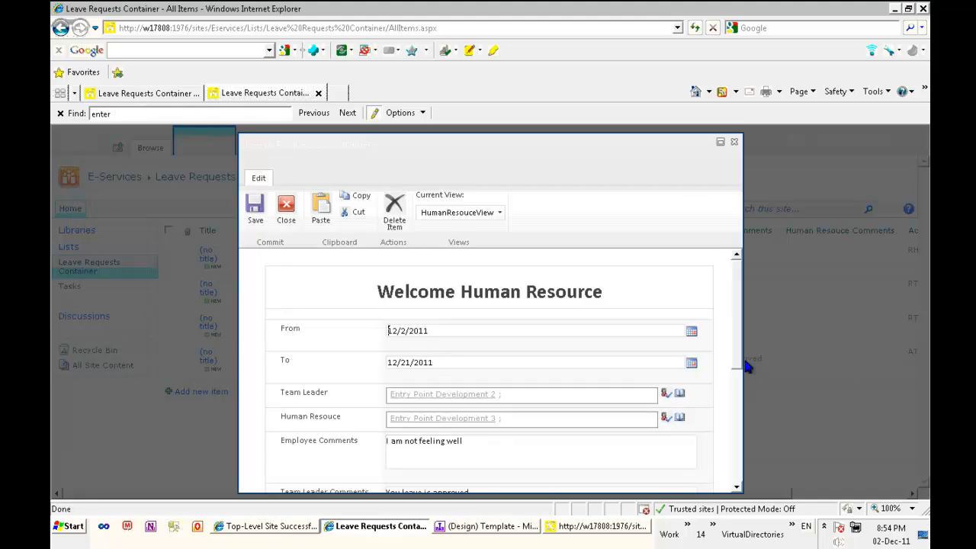
scroll(739, 368, "down", 4)
left_click(554, 340)
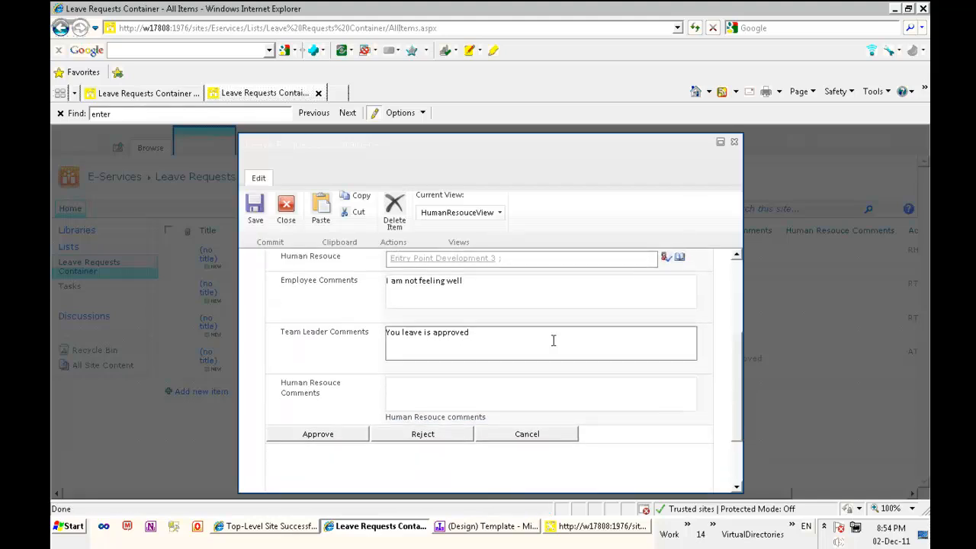
left_click(491, 391)
type("No you dont hav")
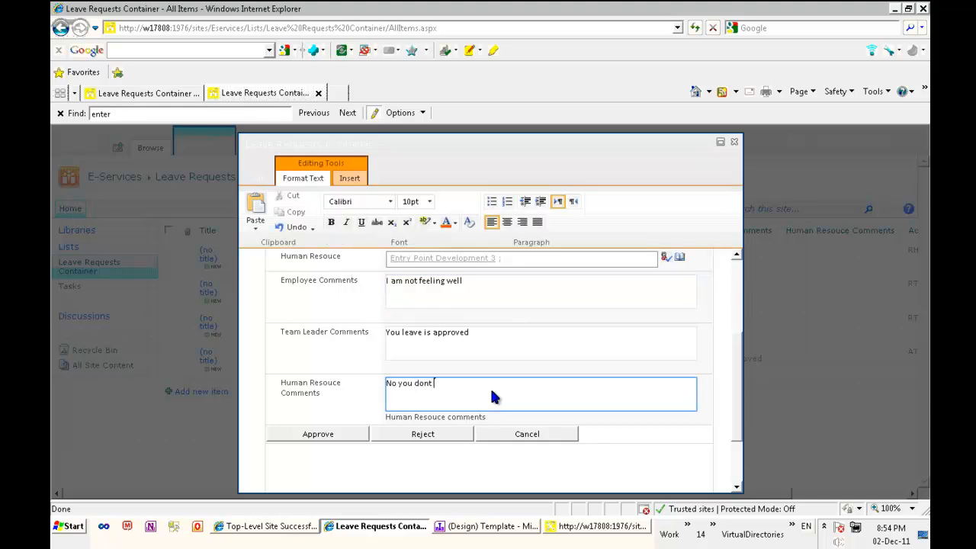
type("e enough balance")
left_click(433, 439)
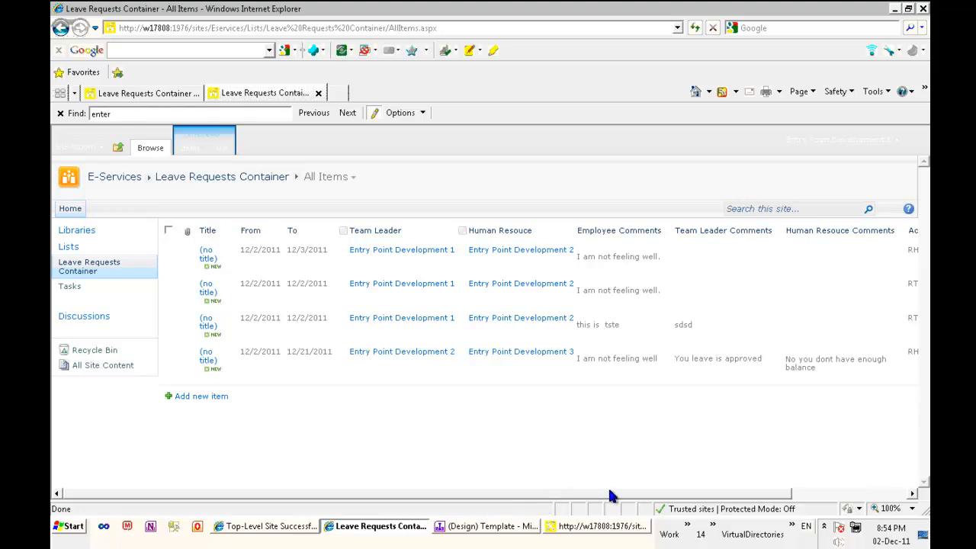
left_click_drag(611, 495, 756, 499)
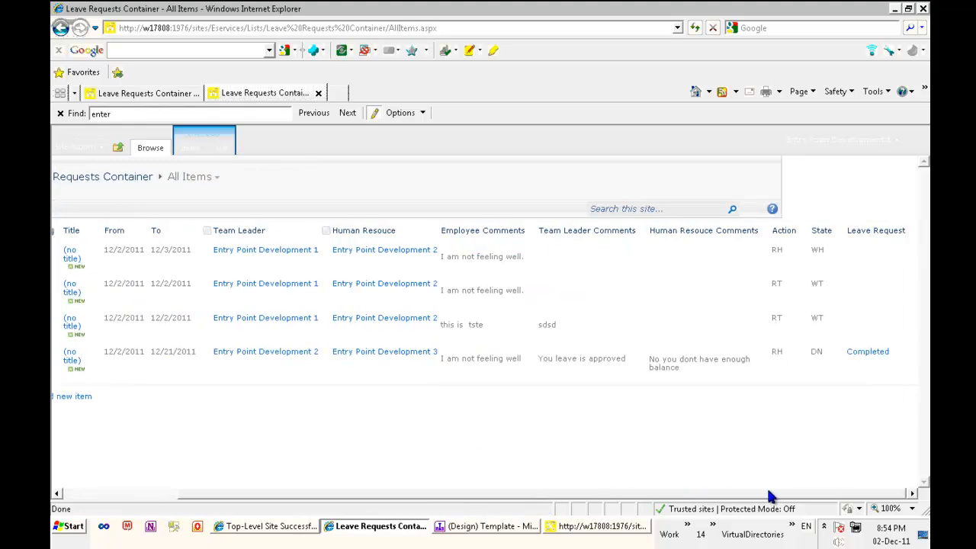
left_click(877, 358)
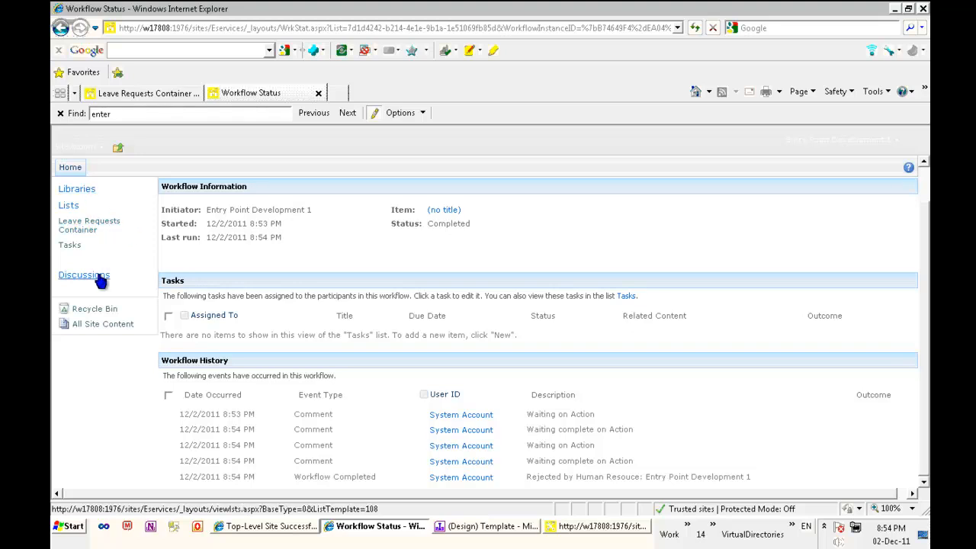
left_click(84, 226)
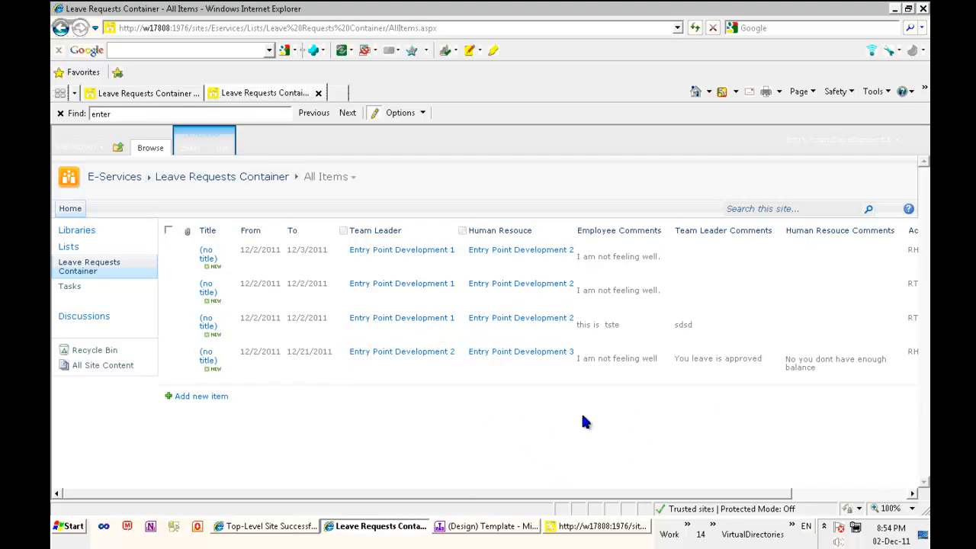
- Bring the Welcome Team Leader template forward in InfoPath, list its Form Load rules, and select ShowAccessDeniedView
left_click(497, 527)
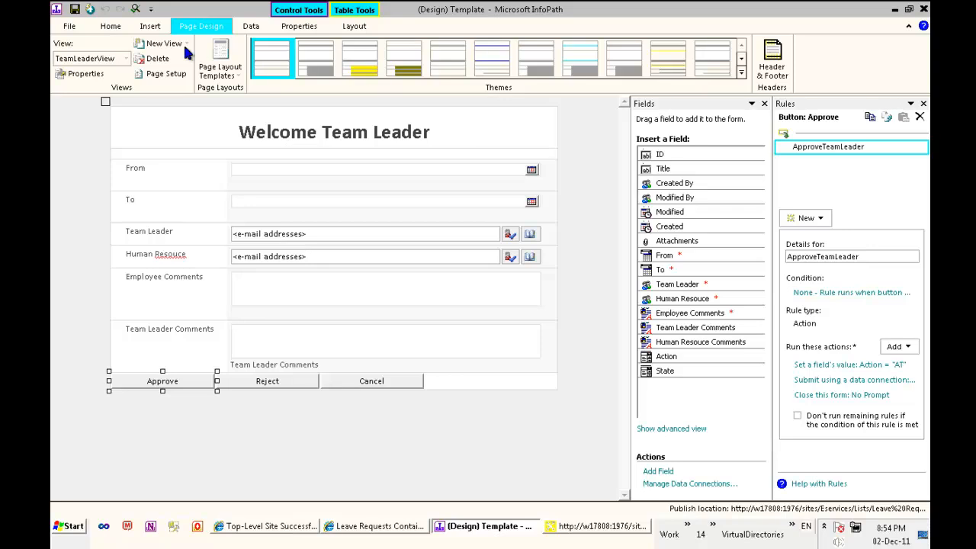
left_click(151, 26)
left_click(249, 26)
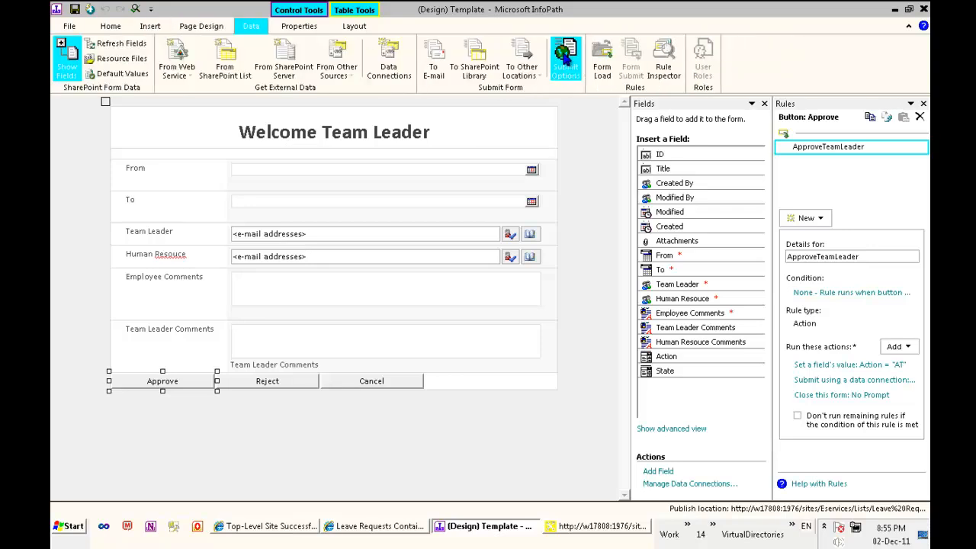
left_click(227, 27)
left_click(302, 26)
left_click(143, 27)
left_click(250, 26)
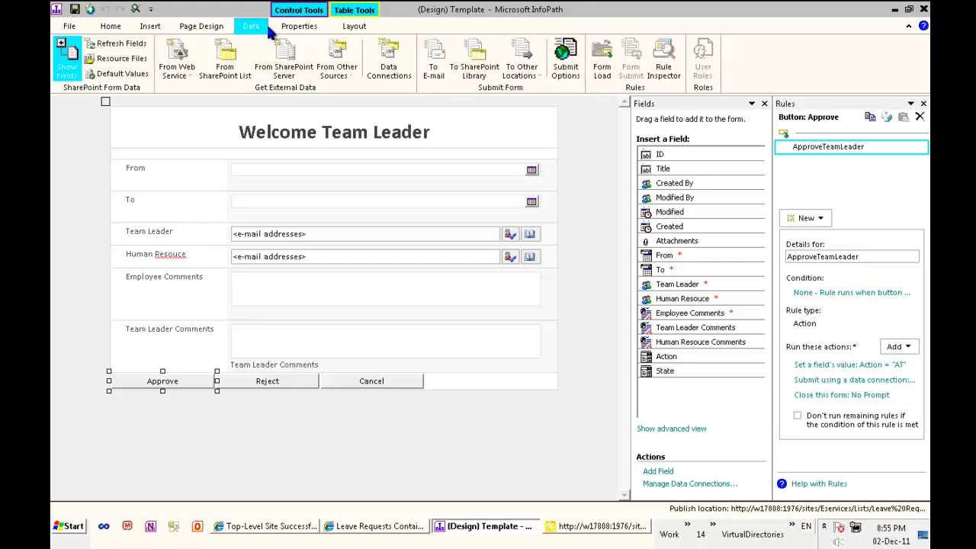
left_click(601, 61)
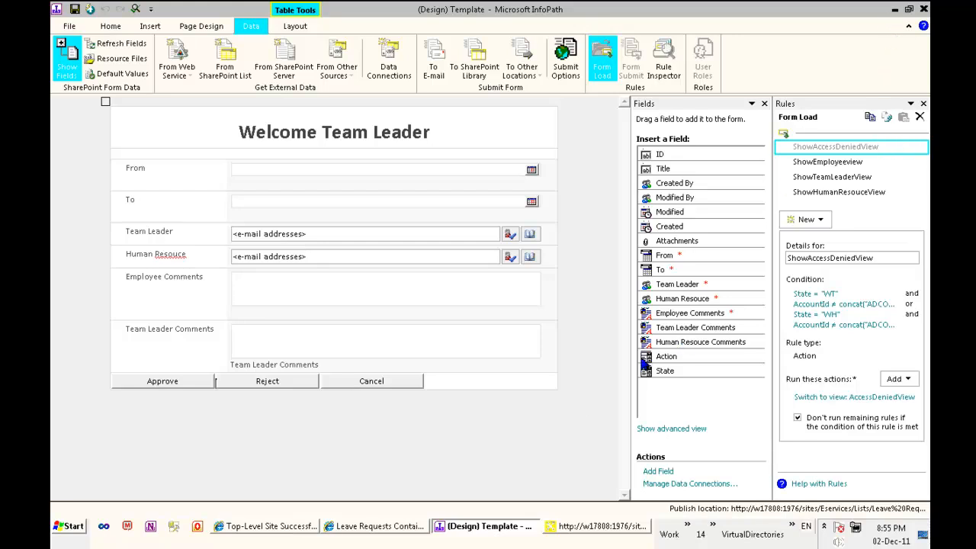
left_click(859, 151)
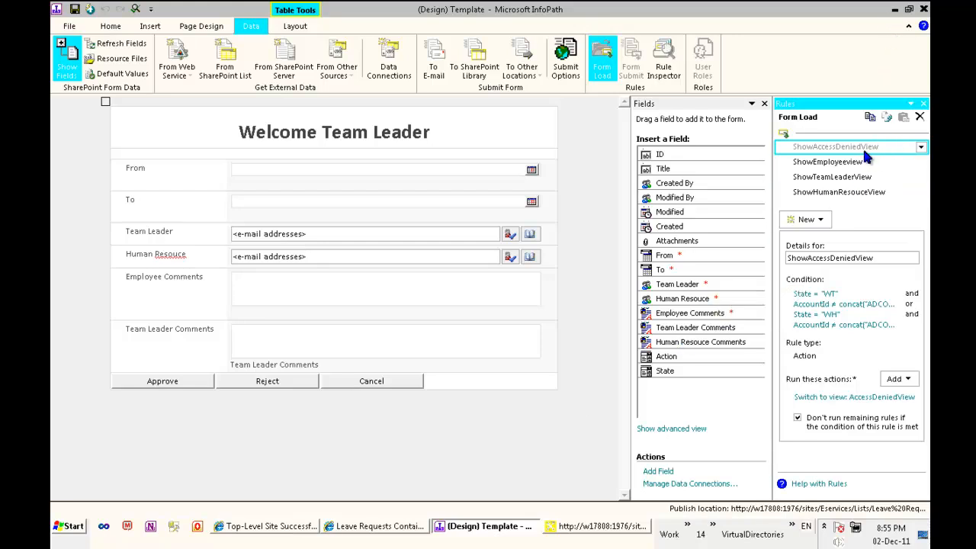